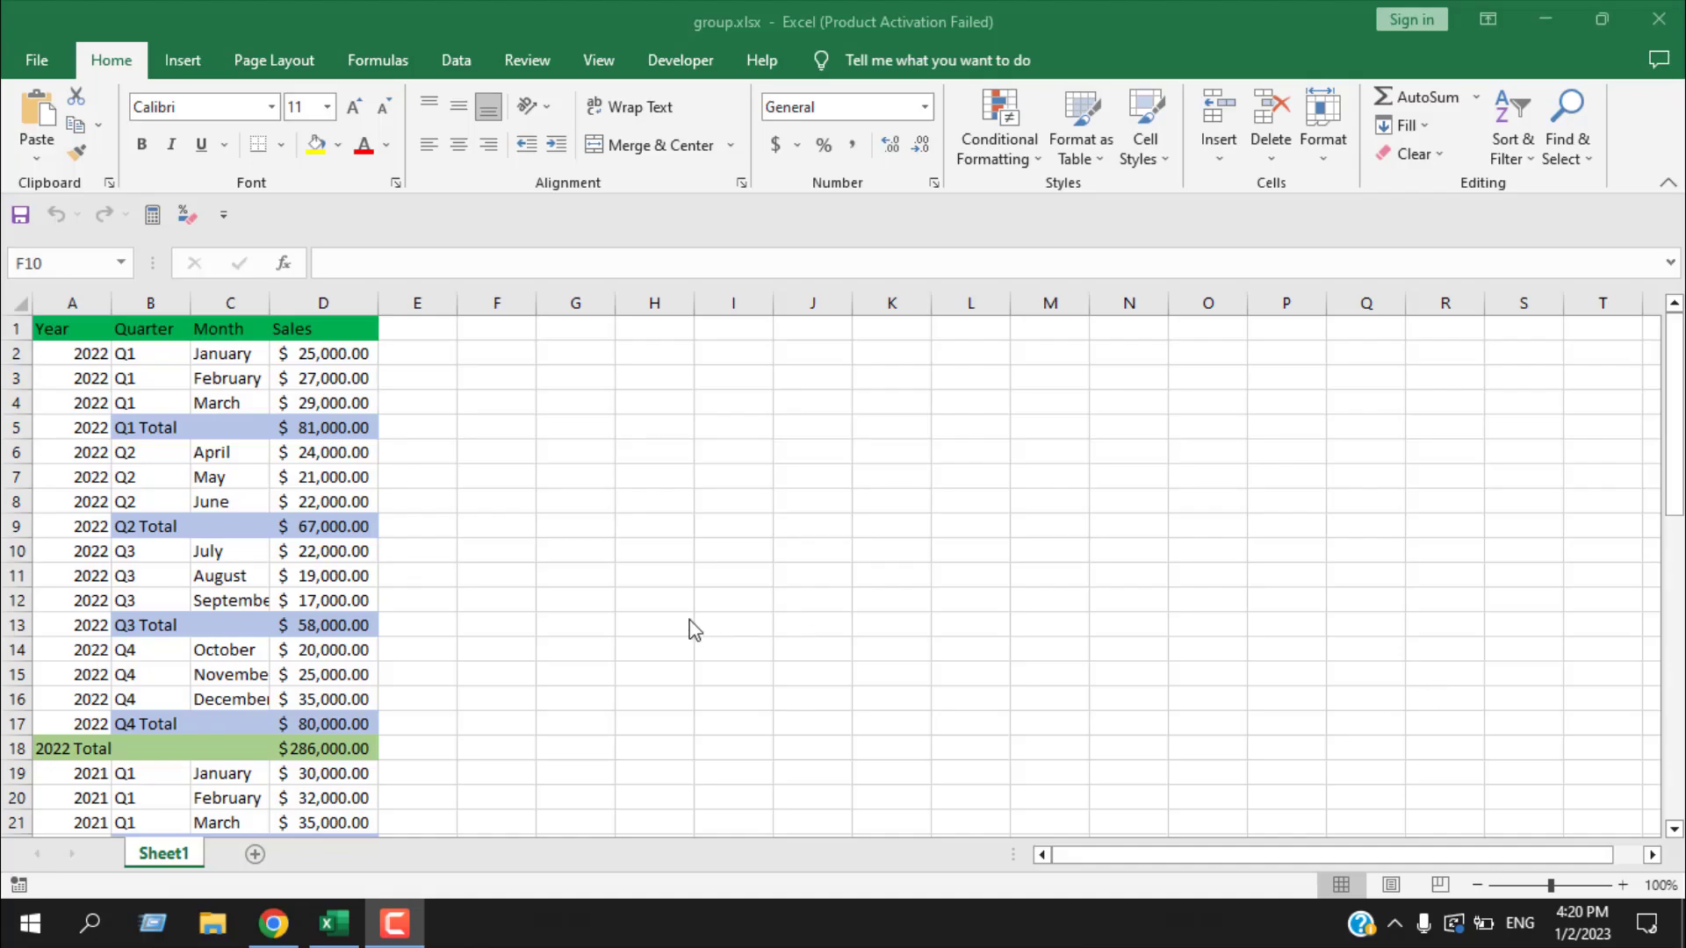
Group A2:D17, the 2022 detail and quarter-total rows 2–17, as one outline level by rows
{"action": "scroll", "coordinate": [694, 630], "scroll_direction": "down", "scroll_amount": 6}
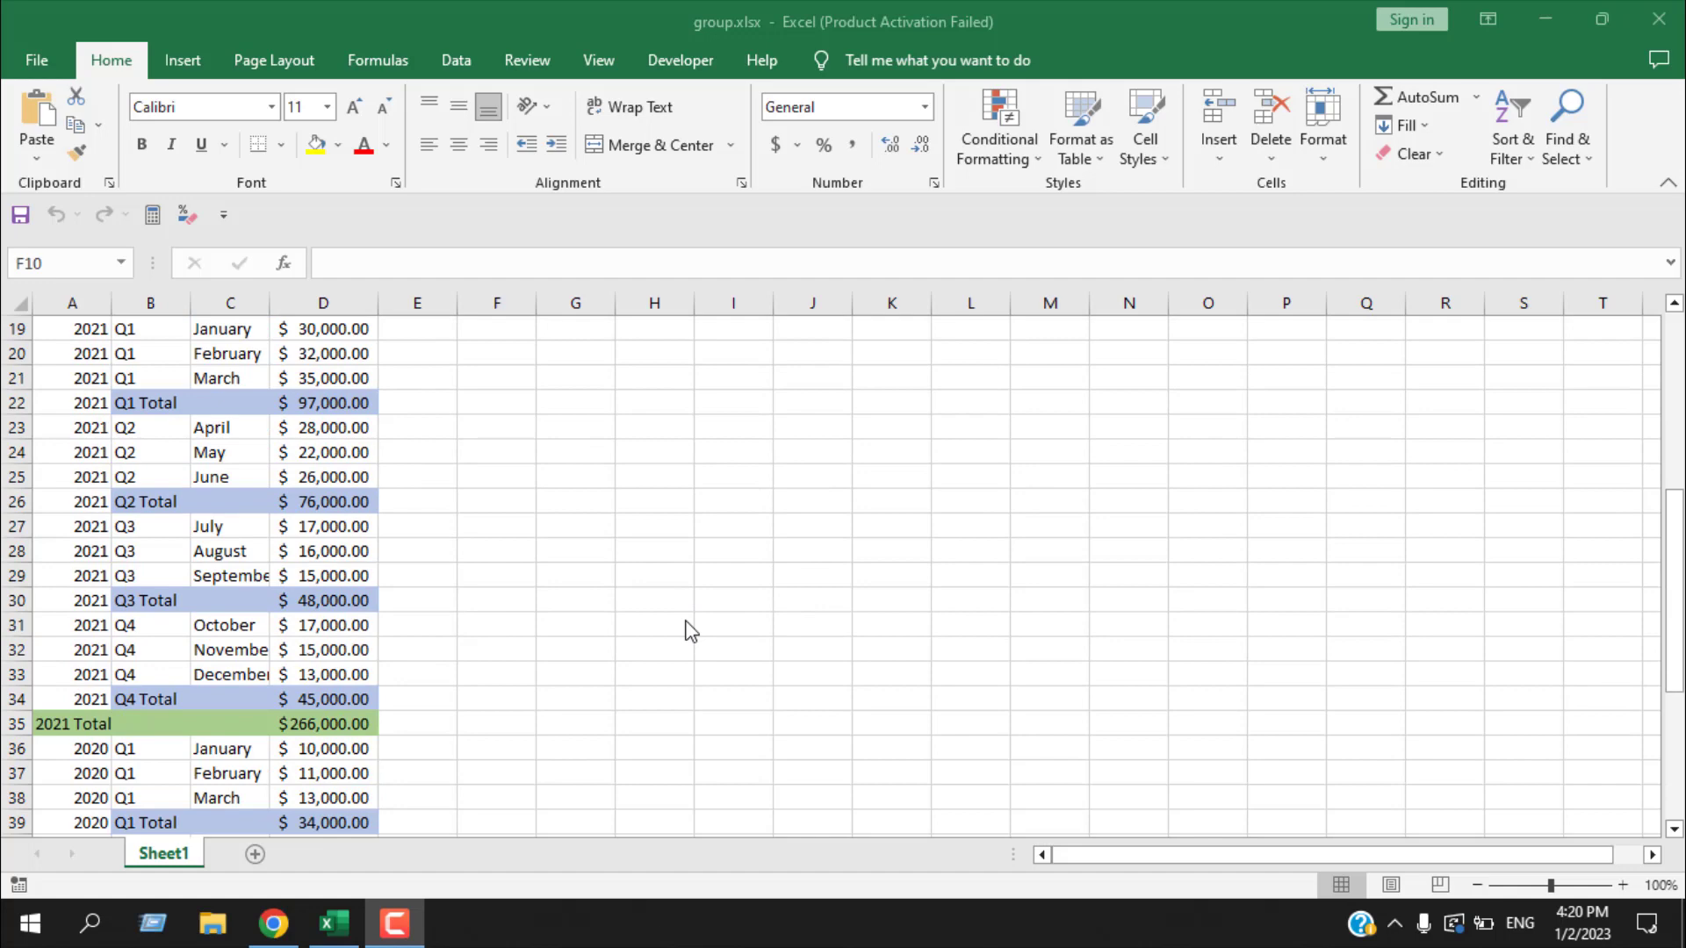
{"action": "scroll", "coordinate": [691, 631], "scroll_direction": "down", "scroll_amount": 3}
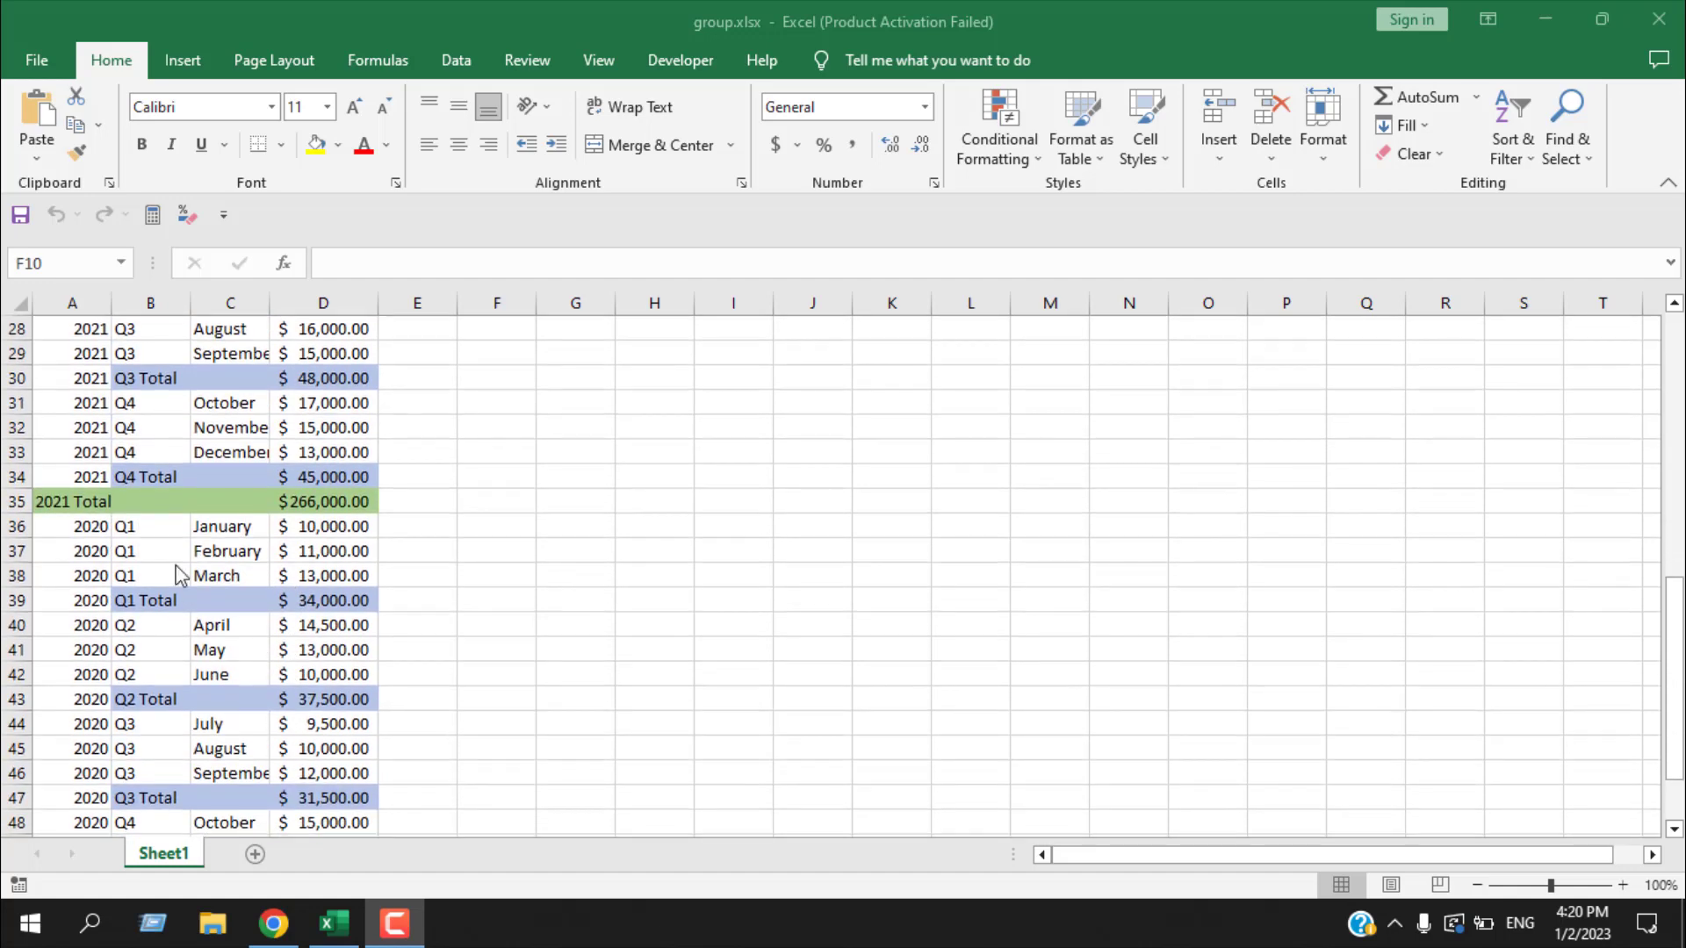
{"action": "scroll", "coordinate": [176, 566], "scroll_direction": "down", "scroll_amount": 1}
{"action": "scroll", "coordinate": [182, 485], "scroll_direction": "up", "scroll_amount": 10}
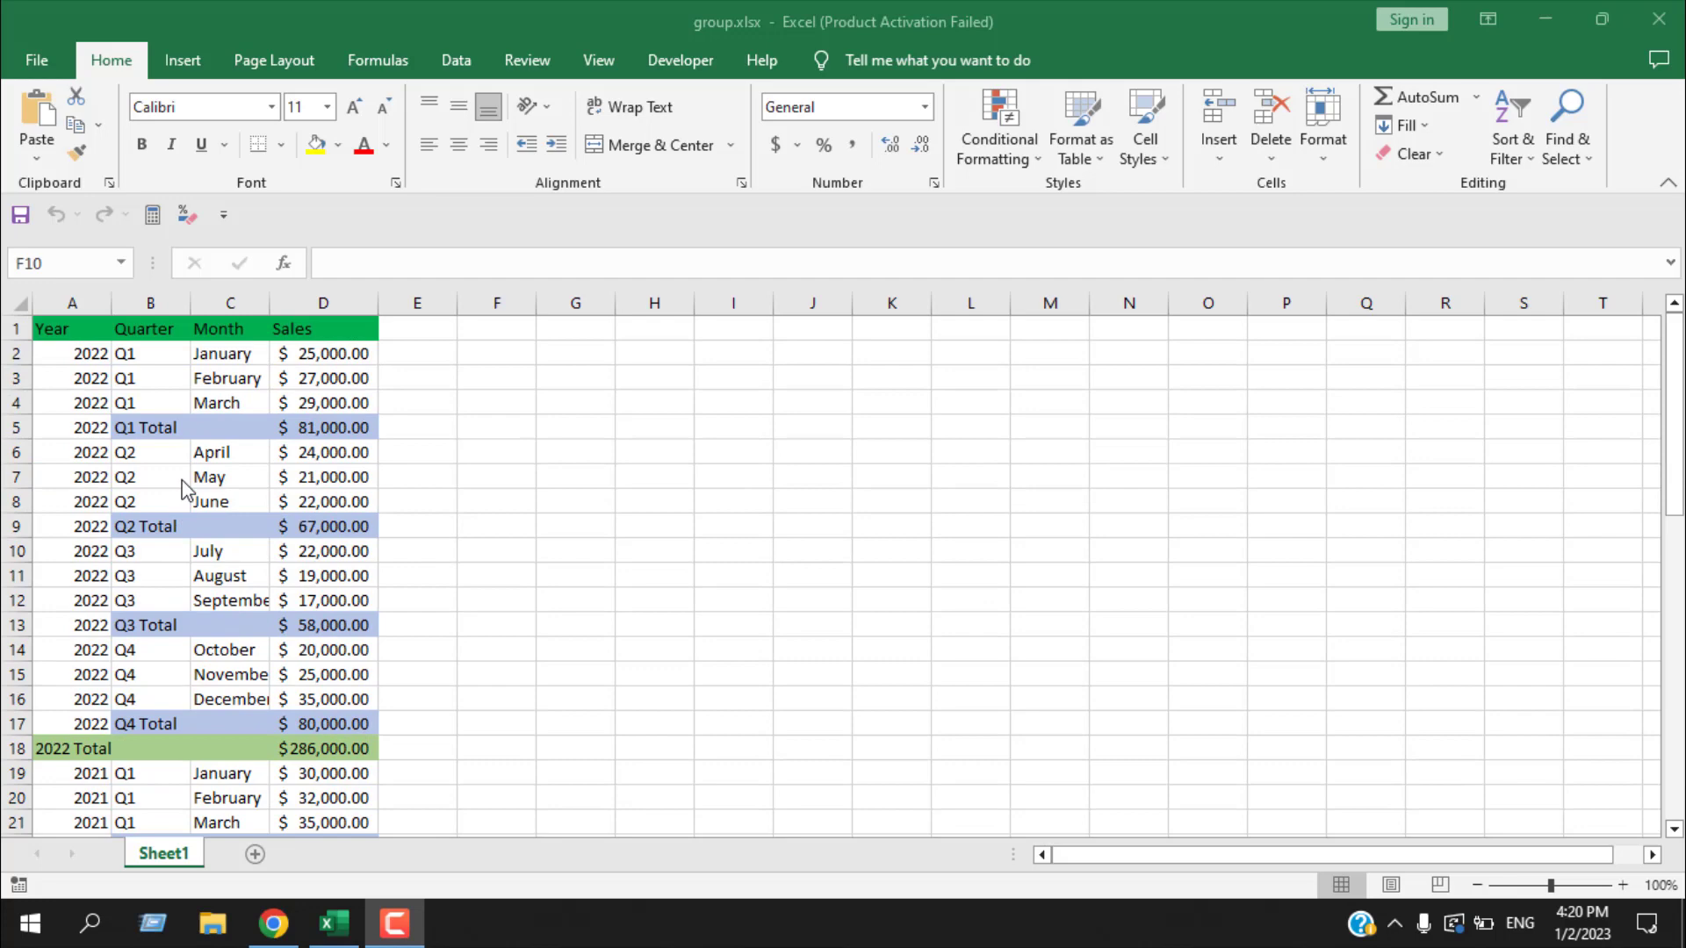
{"action": "scroll", "coordinate": [182, 482], "scroll_direction": "down", "scroll_amount": 10}
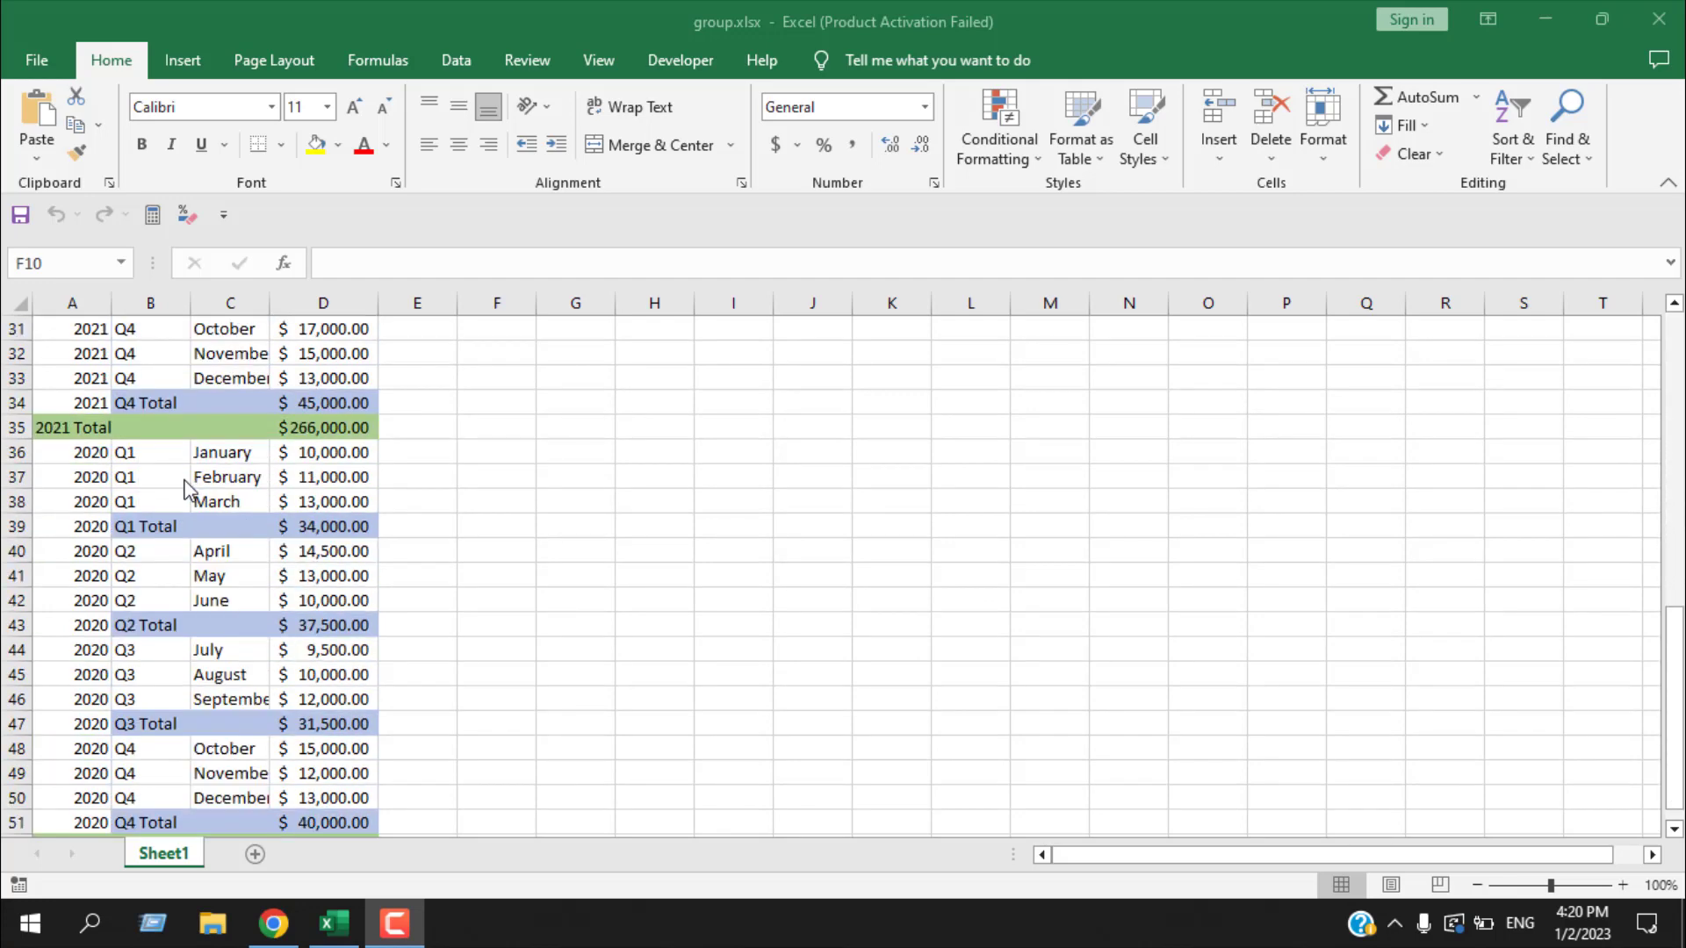
{"action": "scroll", "coordinate": [186, 488], "scroll_direction": "down", "scroll_amount": 3}
{"action": "scroll", "coordinate": [189, 490], "scroll_direction": "up", "scroll_amount": 13}
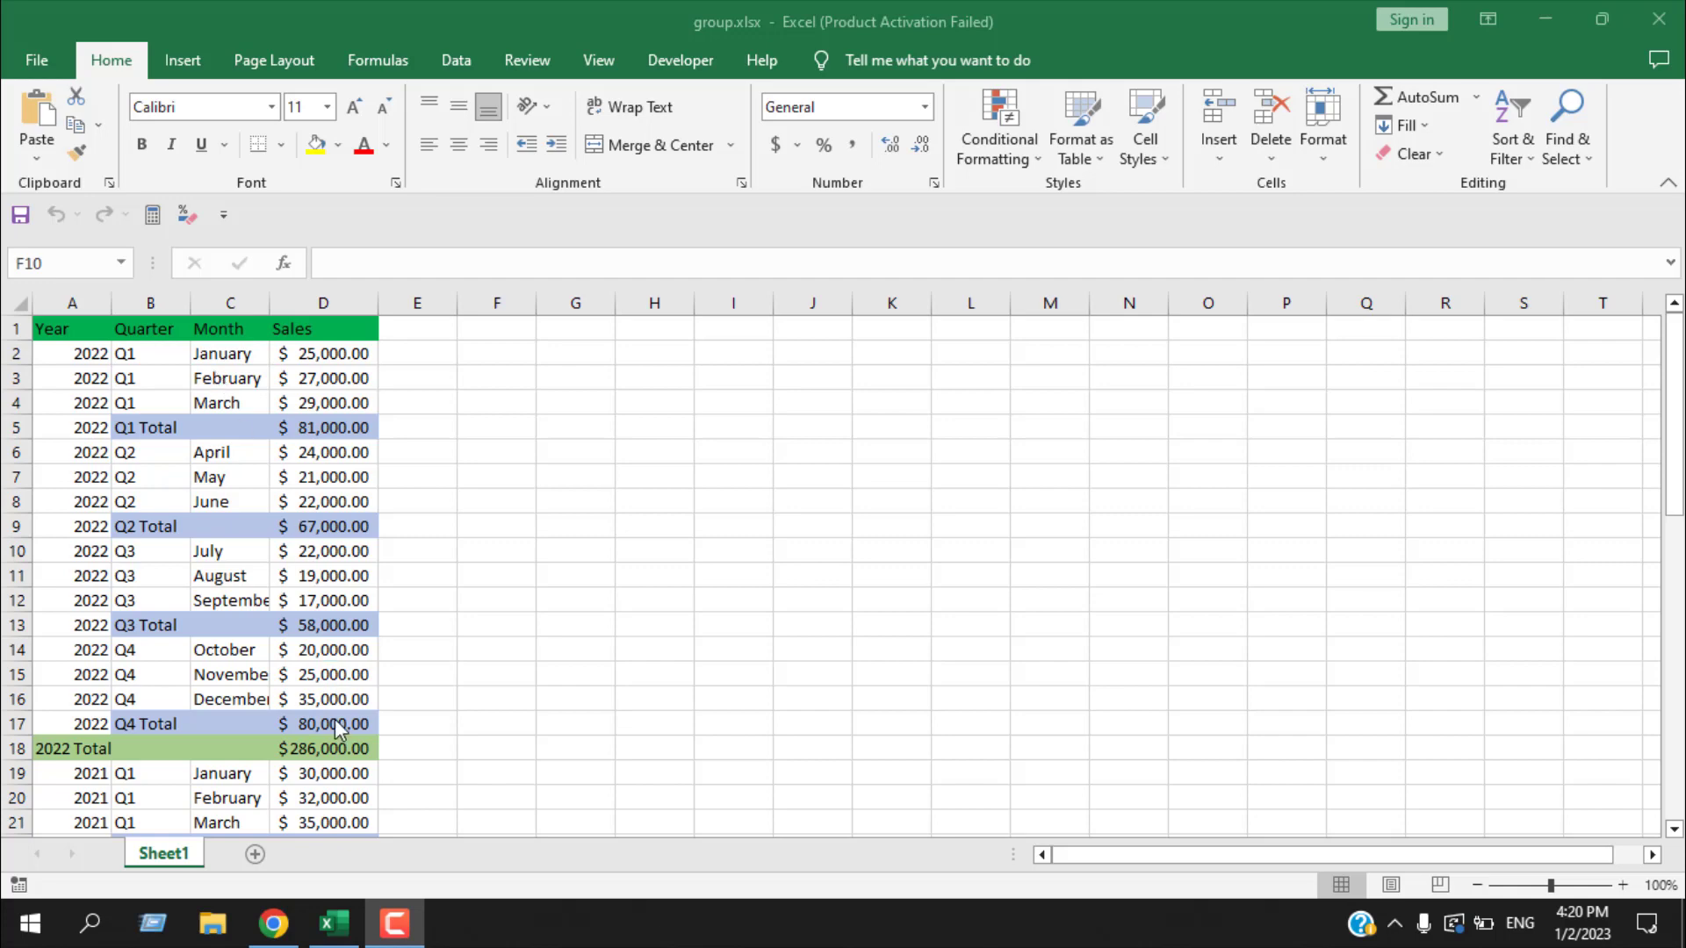
{"action": "left_click_drag", "start_coordinate": [344, 723], "coordinate": [35, 355]}
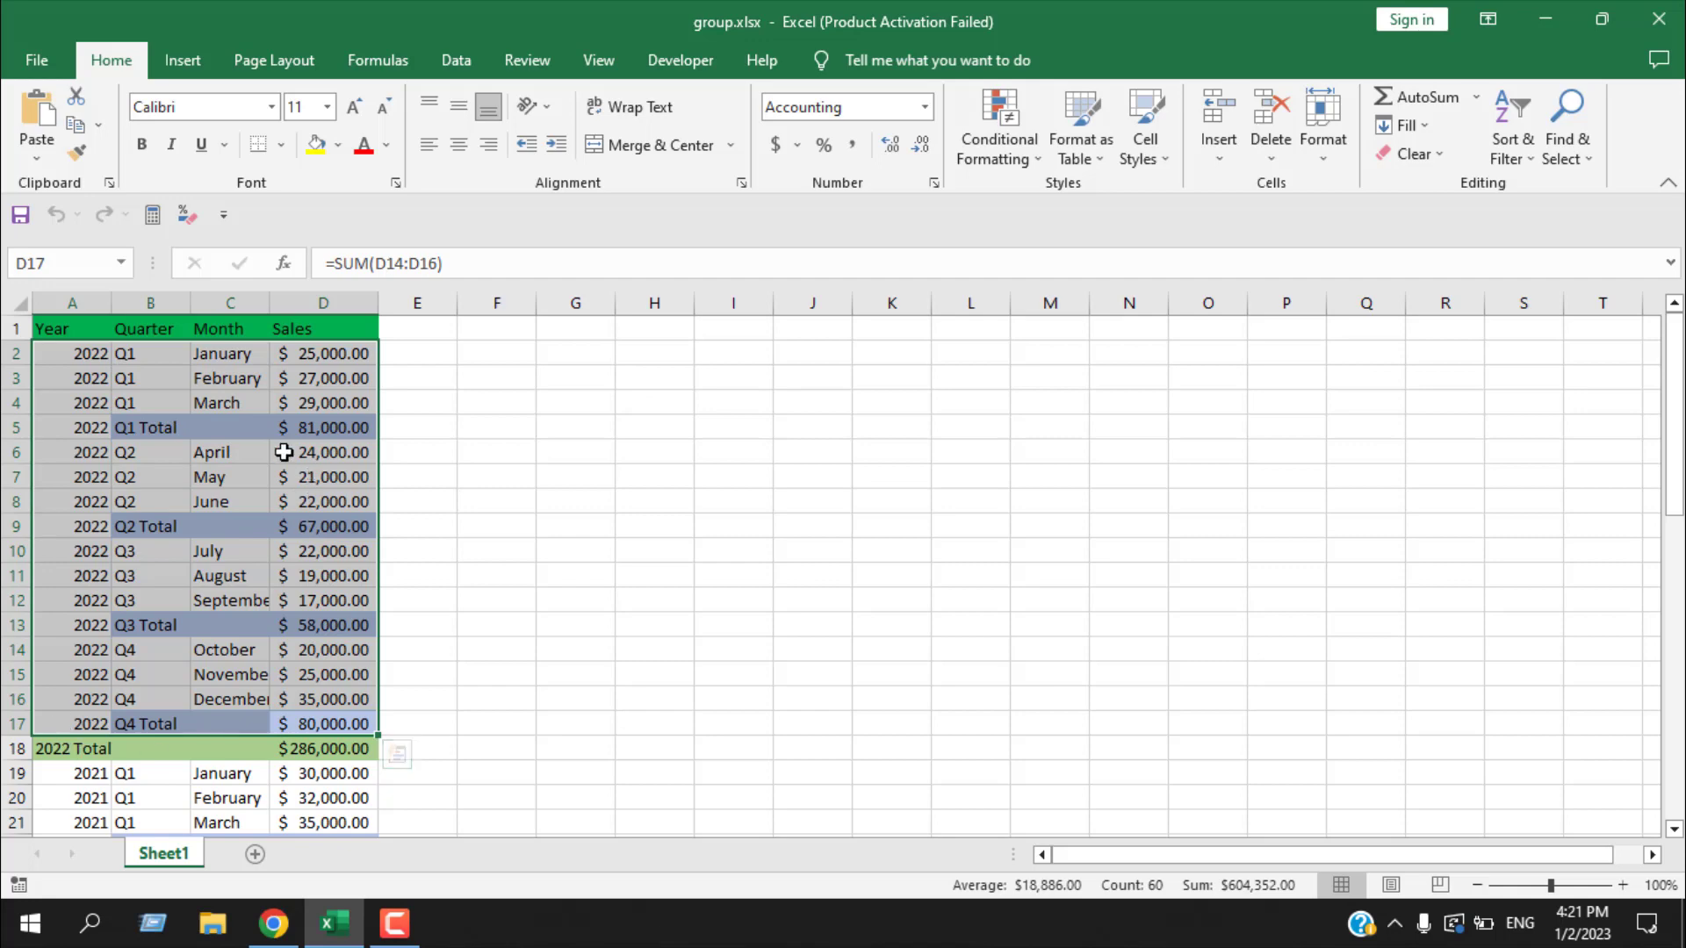
{"action": "left_click", "coordinate": [456, 60]}
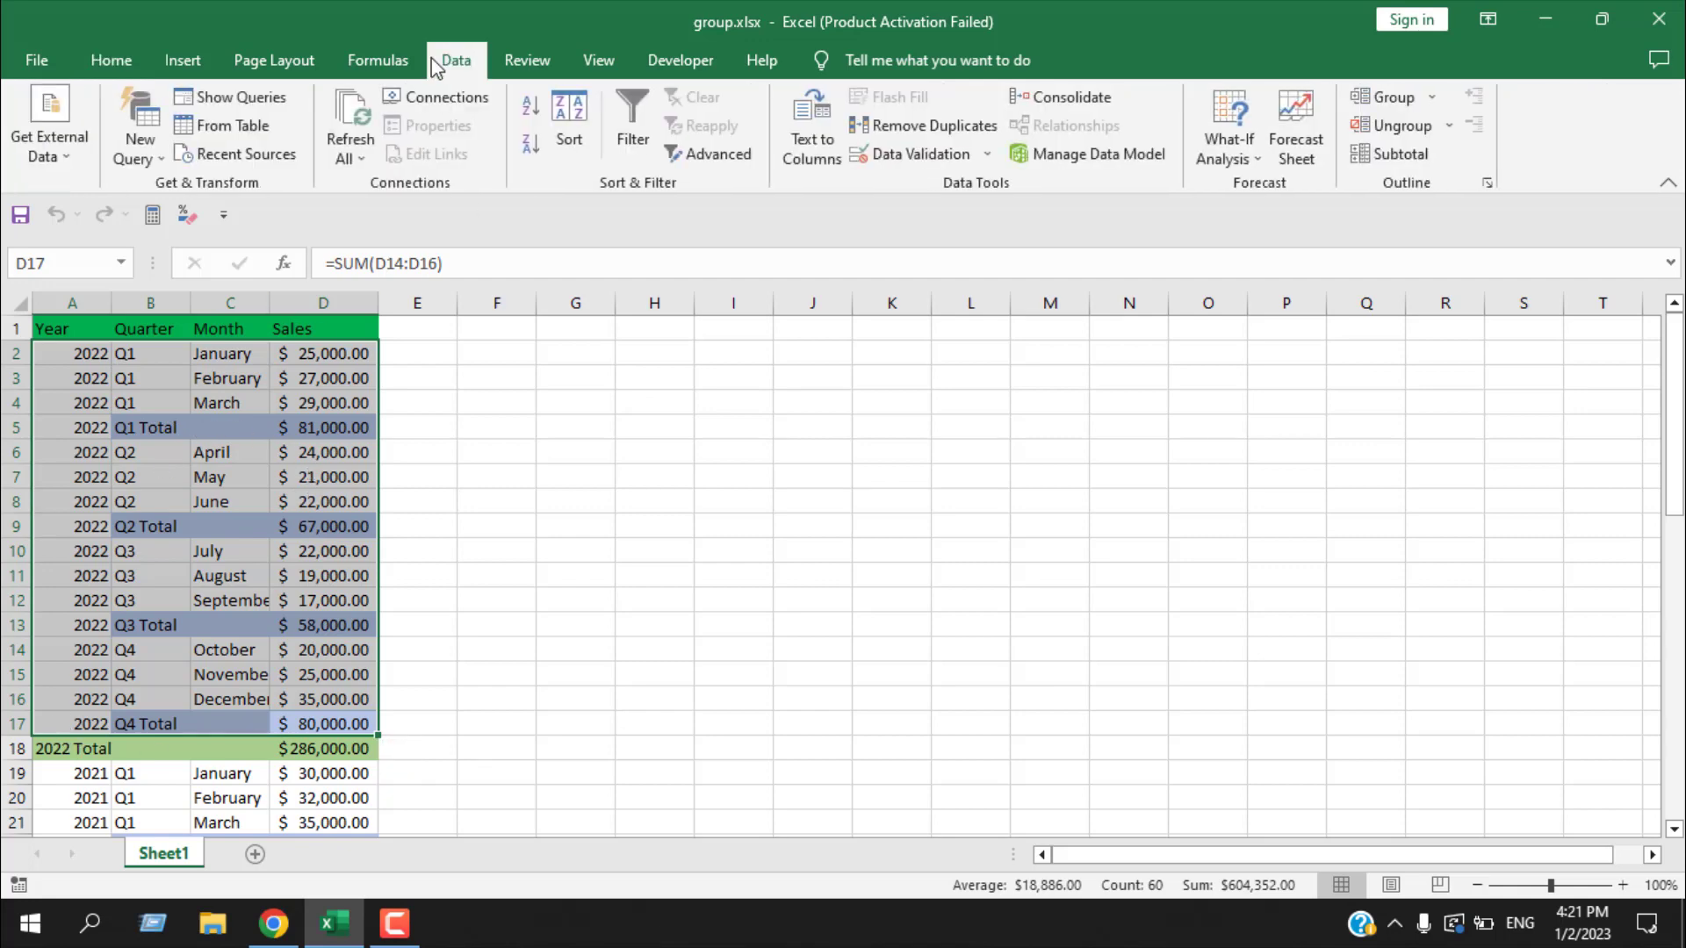
{"action": "left_click", "coordinate": [1389, 97]}
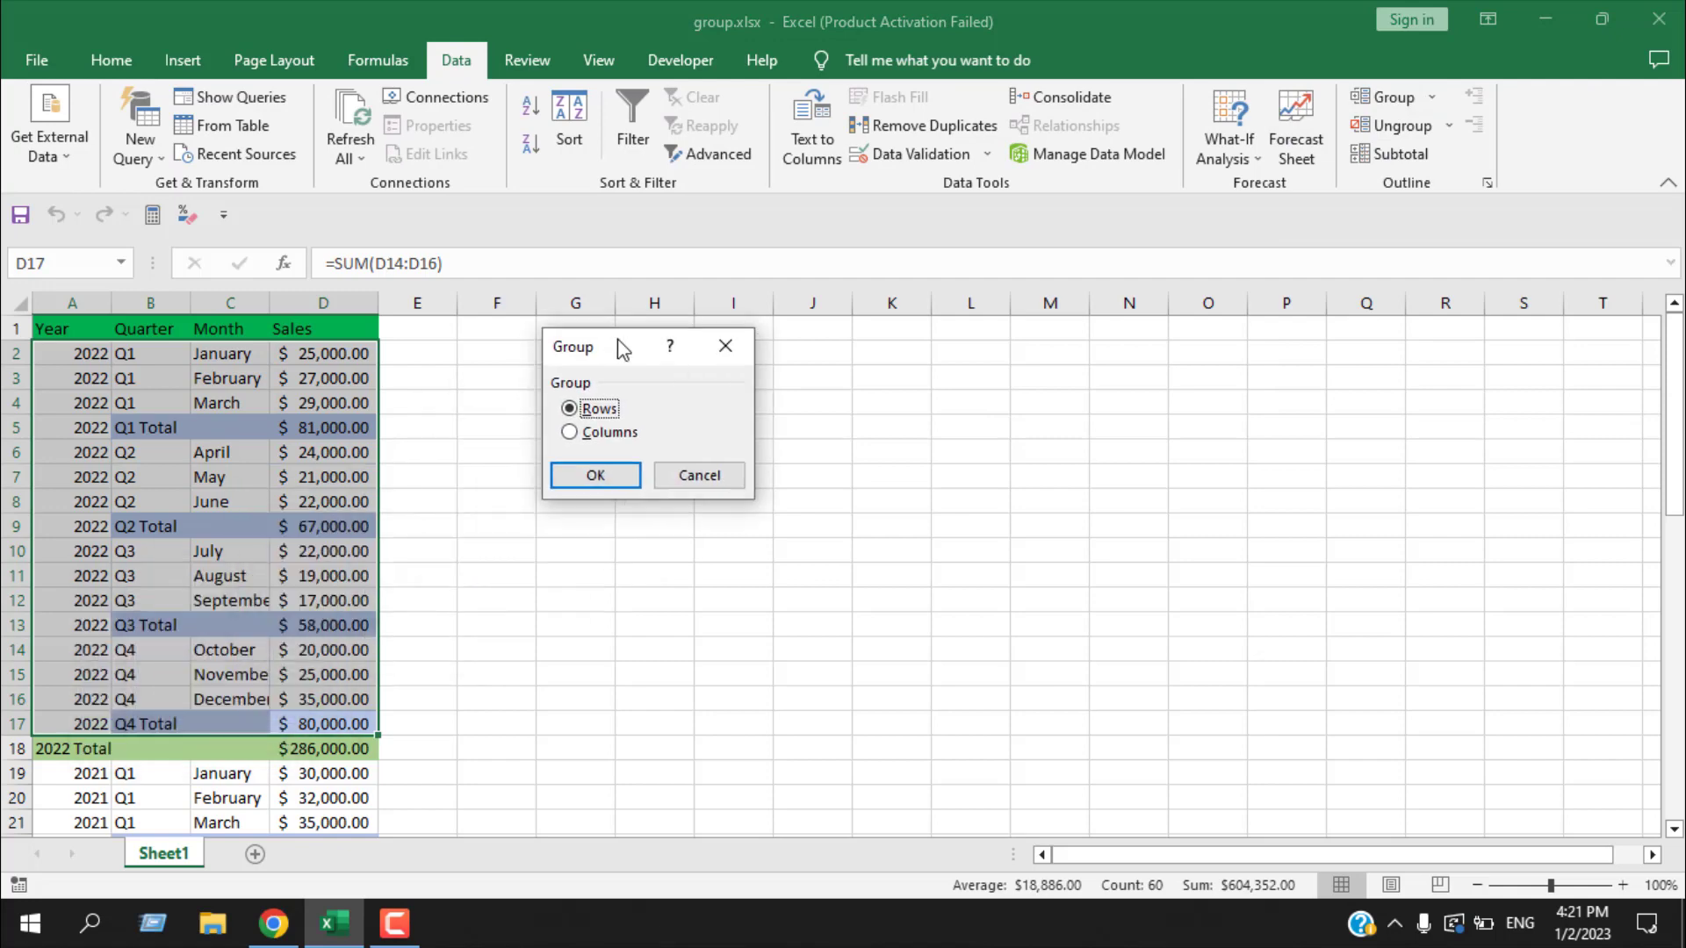
{"action": "left_click", "coordinate": [600, 471]}
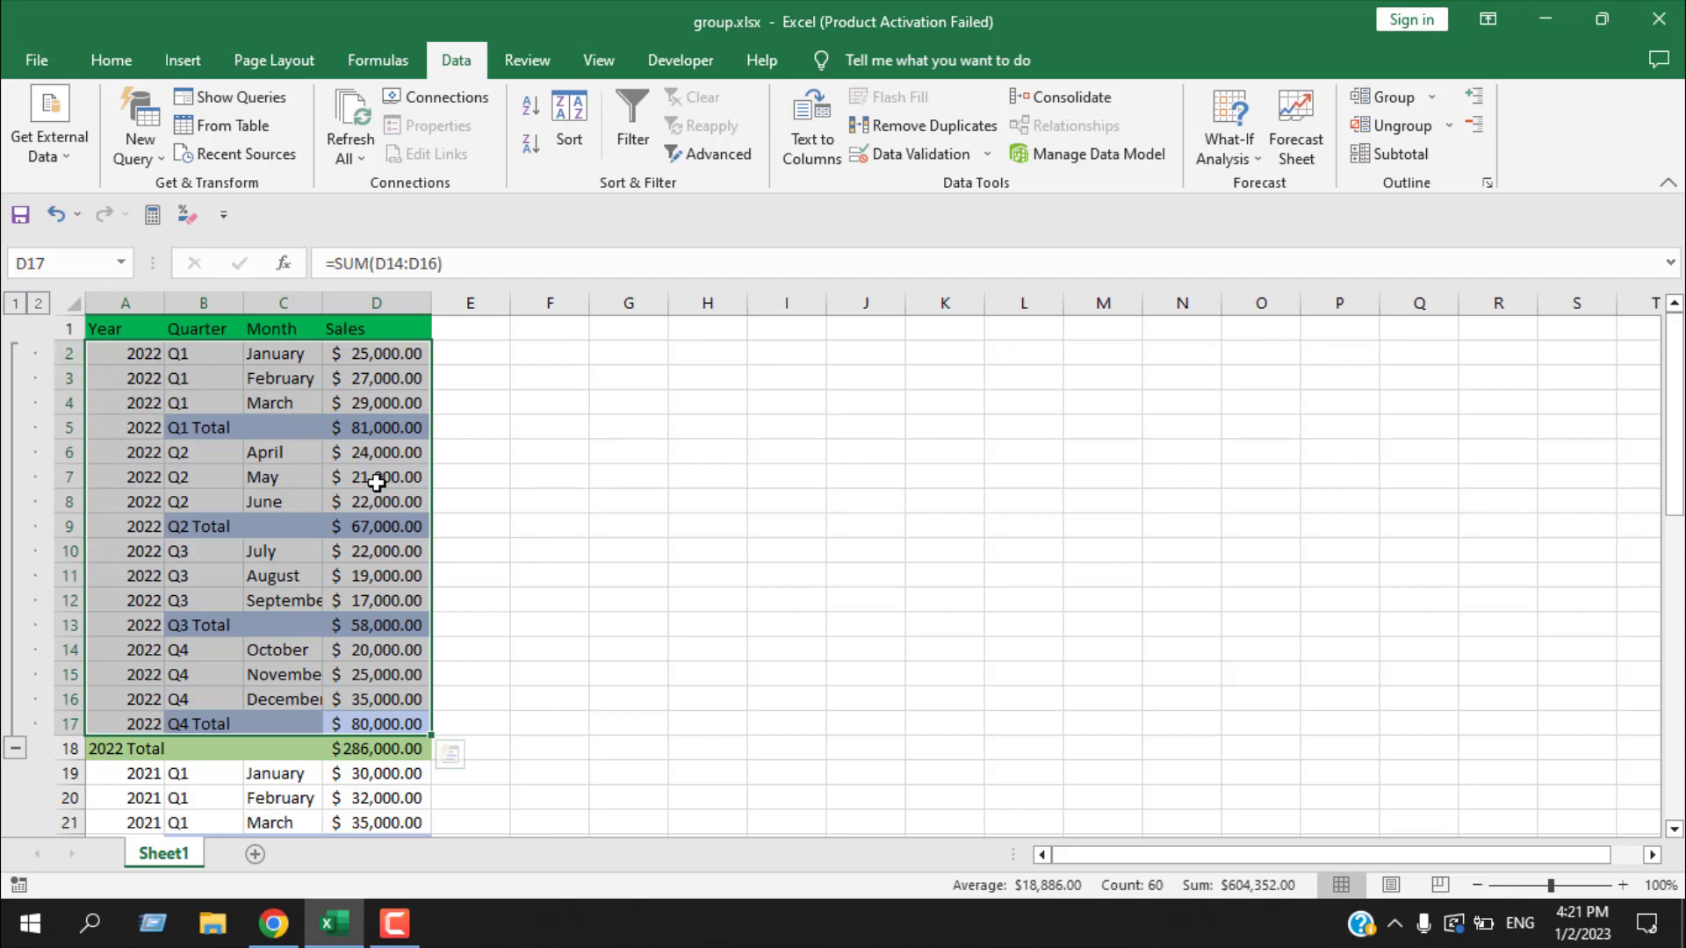
{"action": "left_click", "coordinate": [15, 303]}
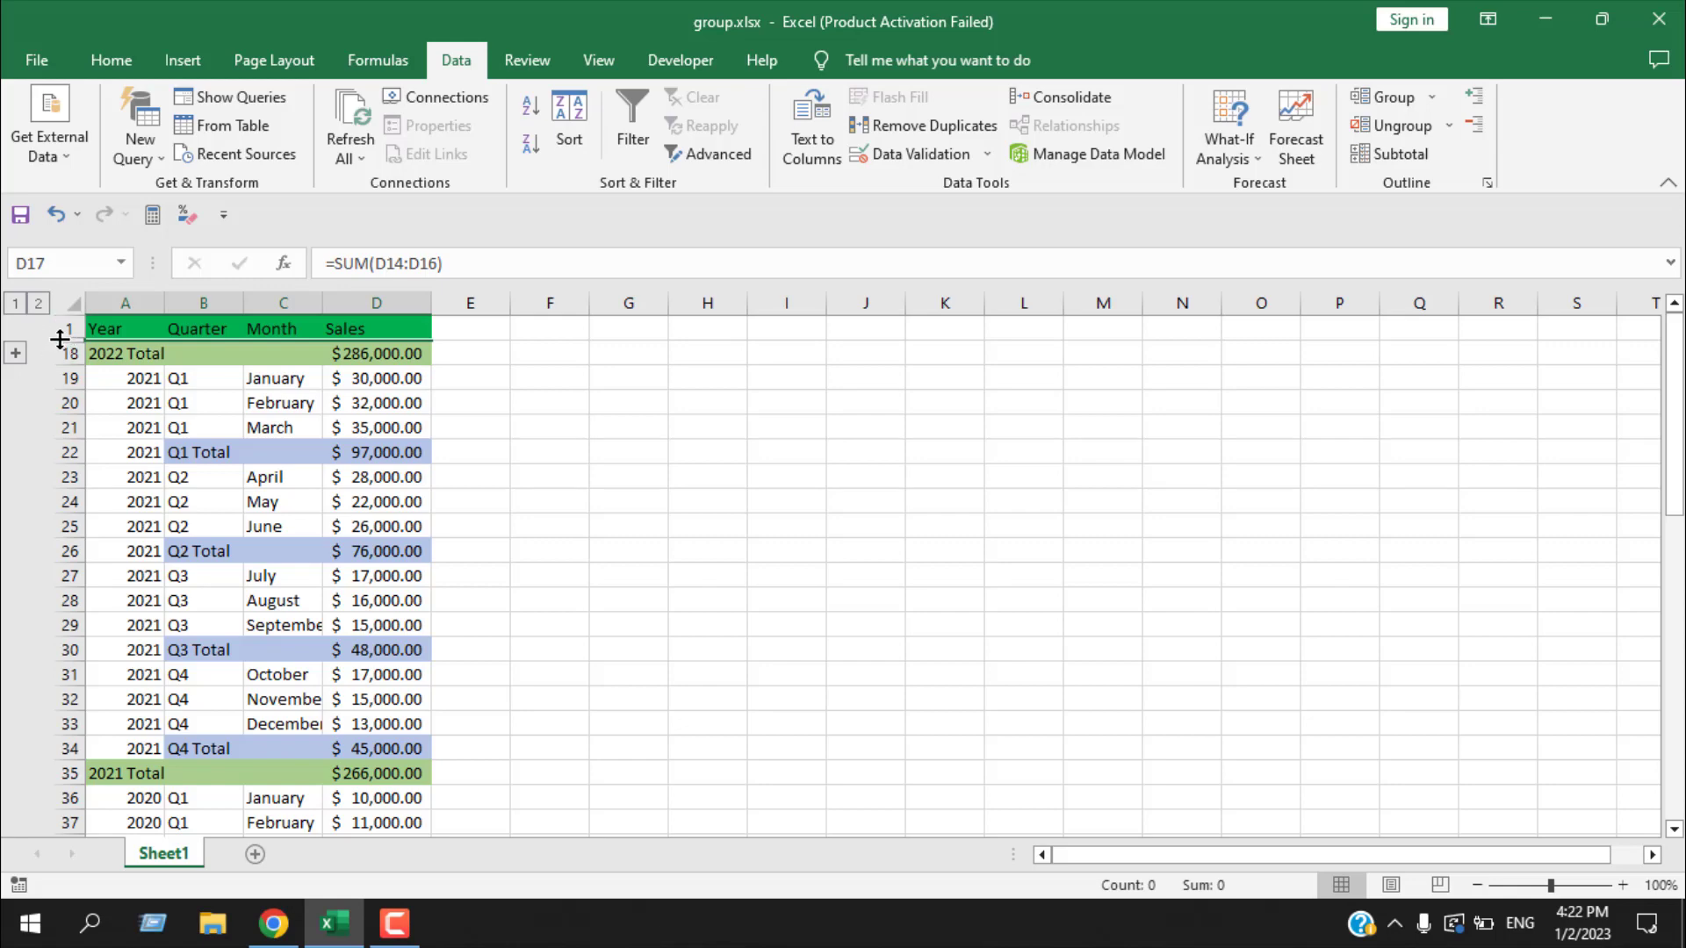
{"action": "left_click", "coordinate": [16, 353]}
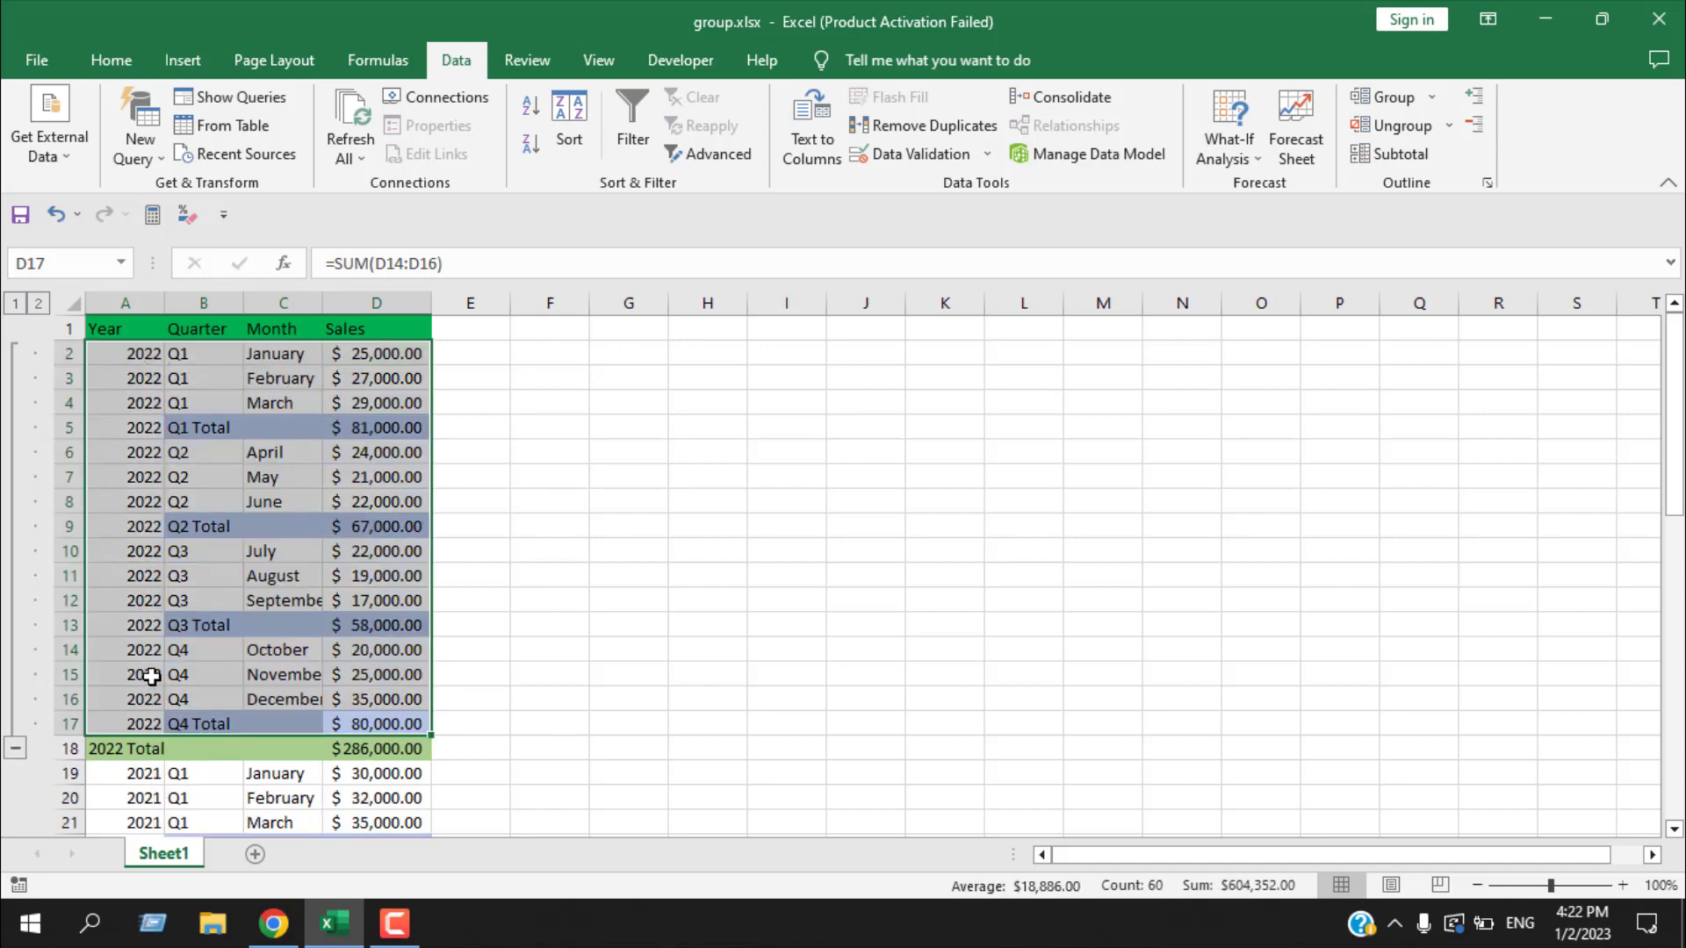
{"action": "left_click", "coordinate": [16, 751]}
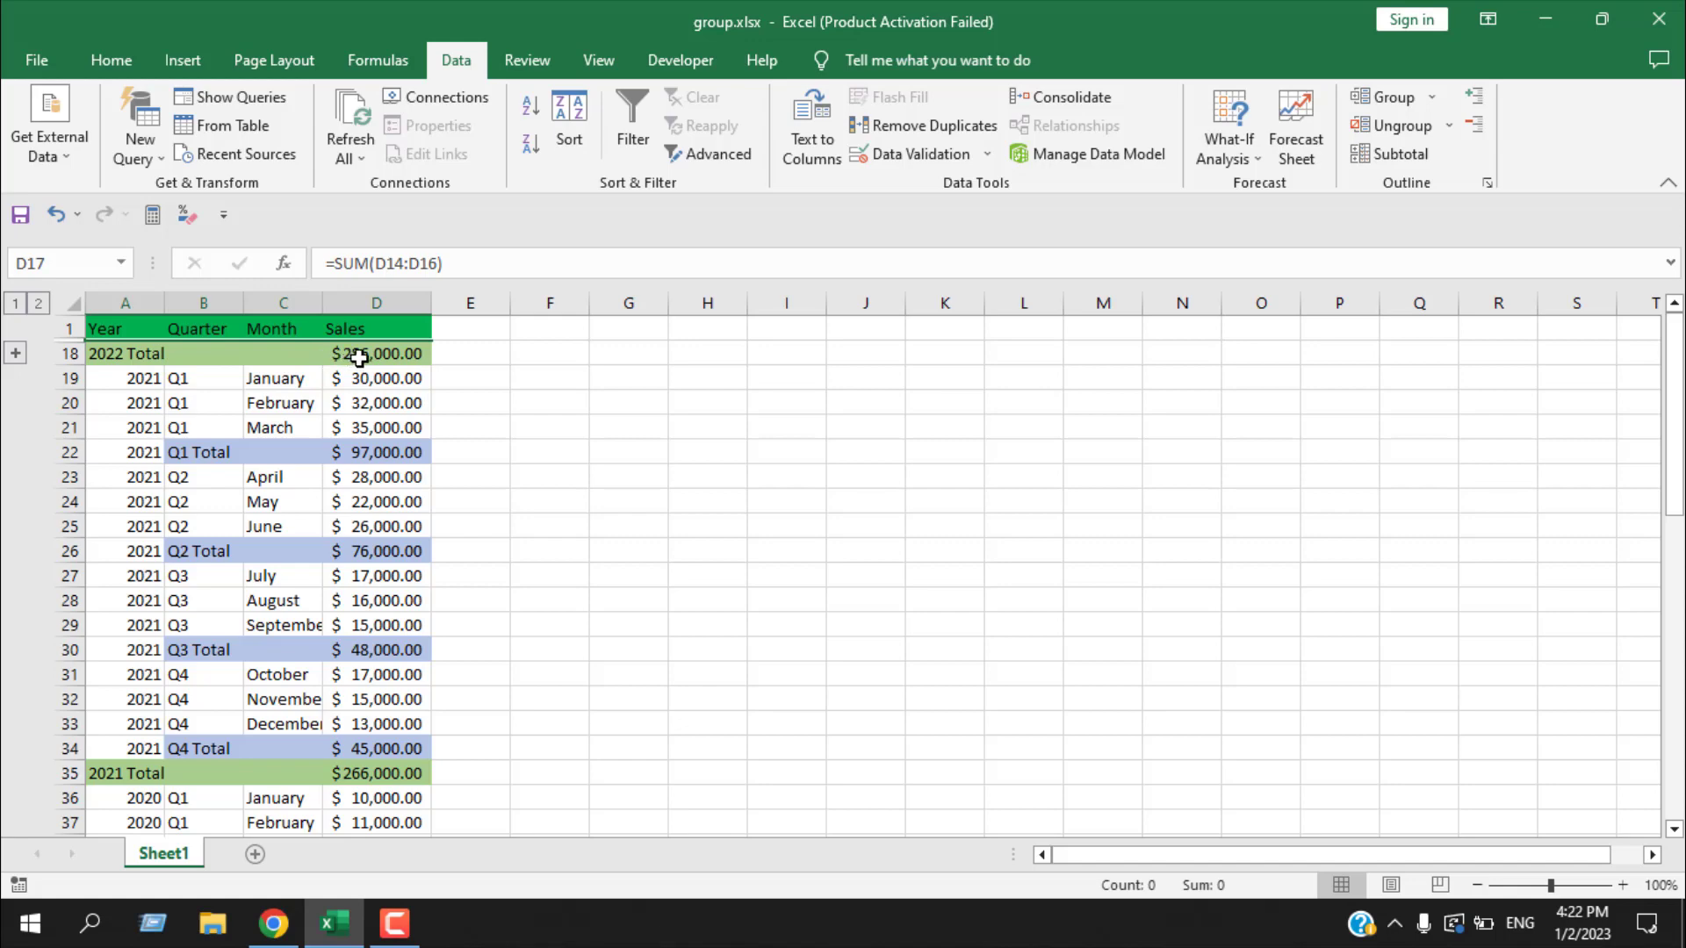
{"action": "left_click", "coordinate": [18, 354]}
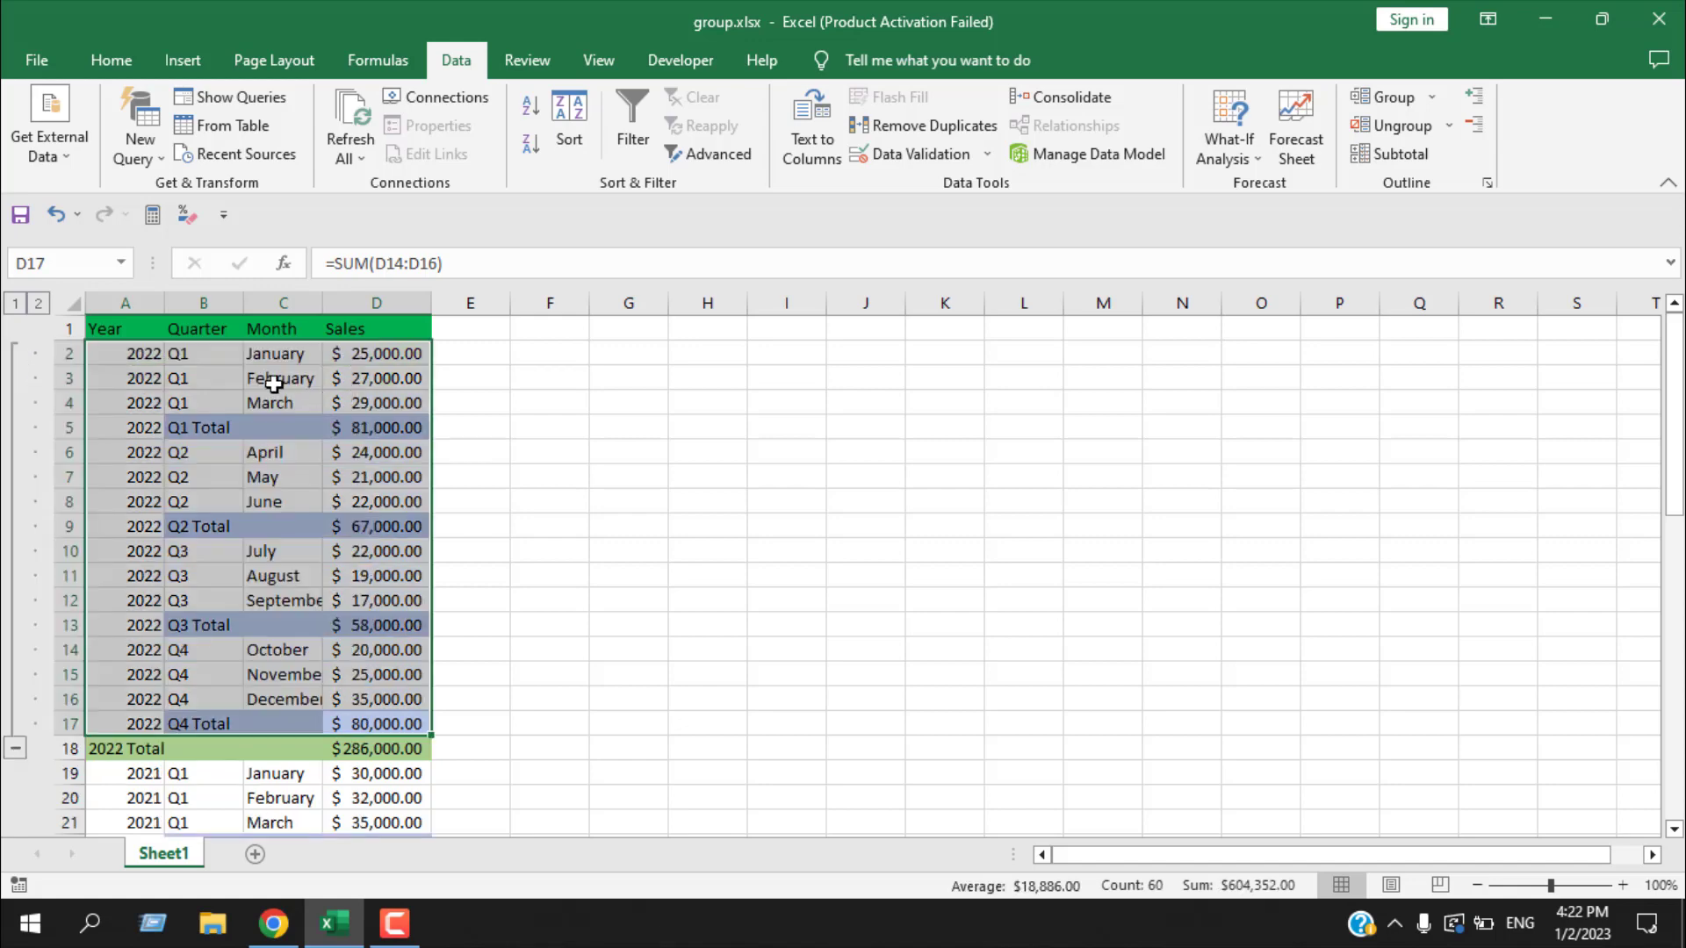
Group the Q1 month rows B2:D4 as a nested level and collapse them under Q1 Total
{"action": "left_click", "coordinate": [214, 361]}
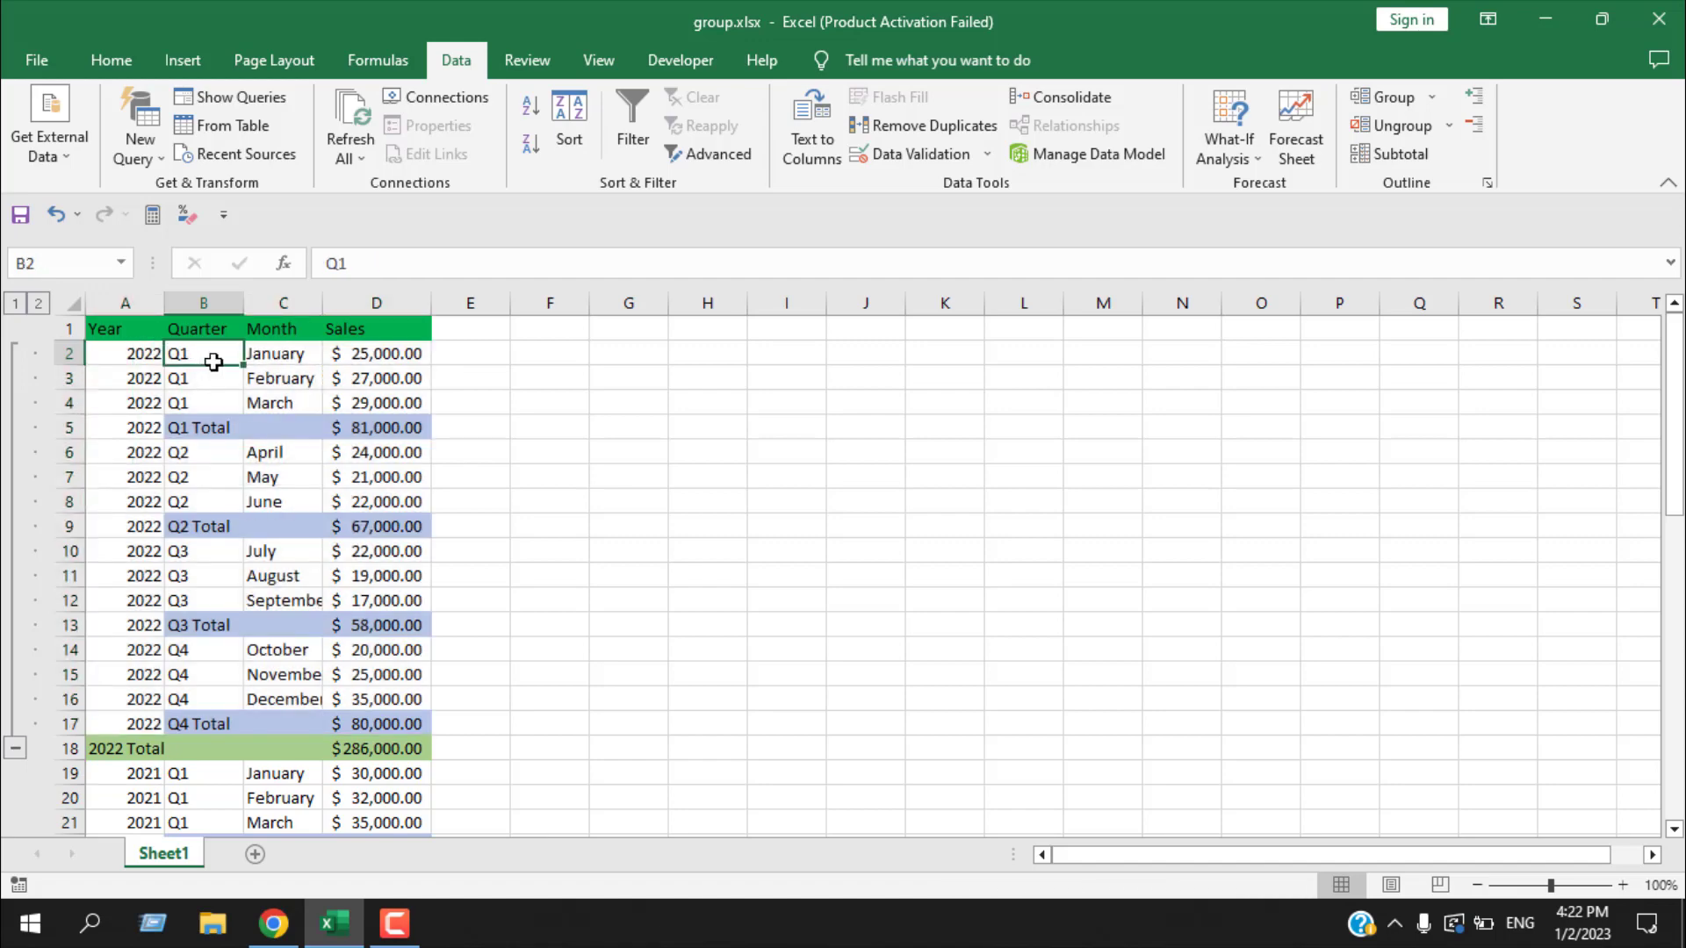
{"action": "left_click_drag", "start_coordinate": [213, 360], "coordinate": [359, 400]}
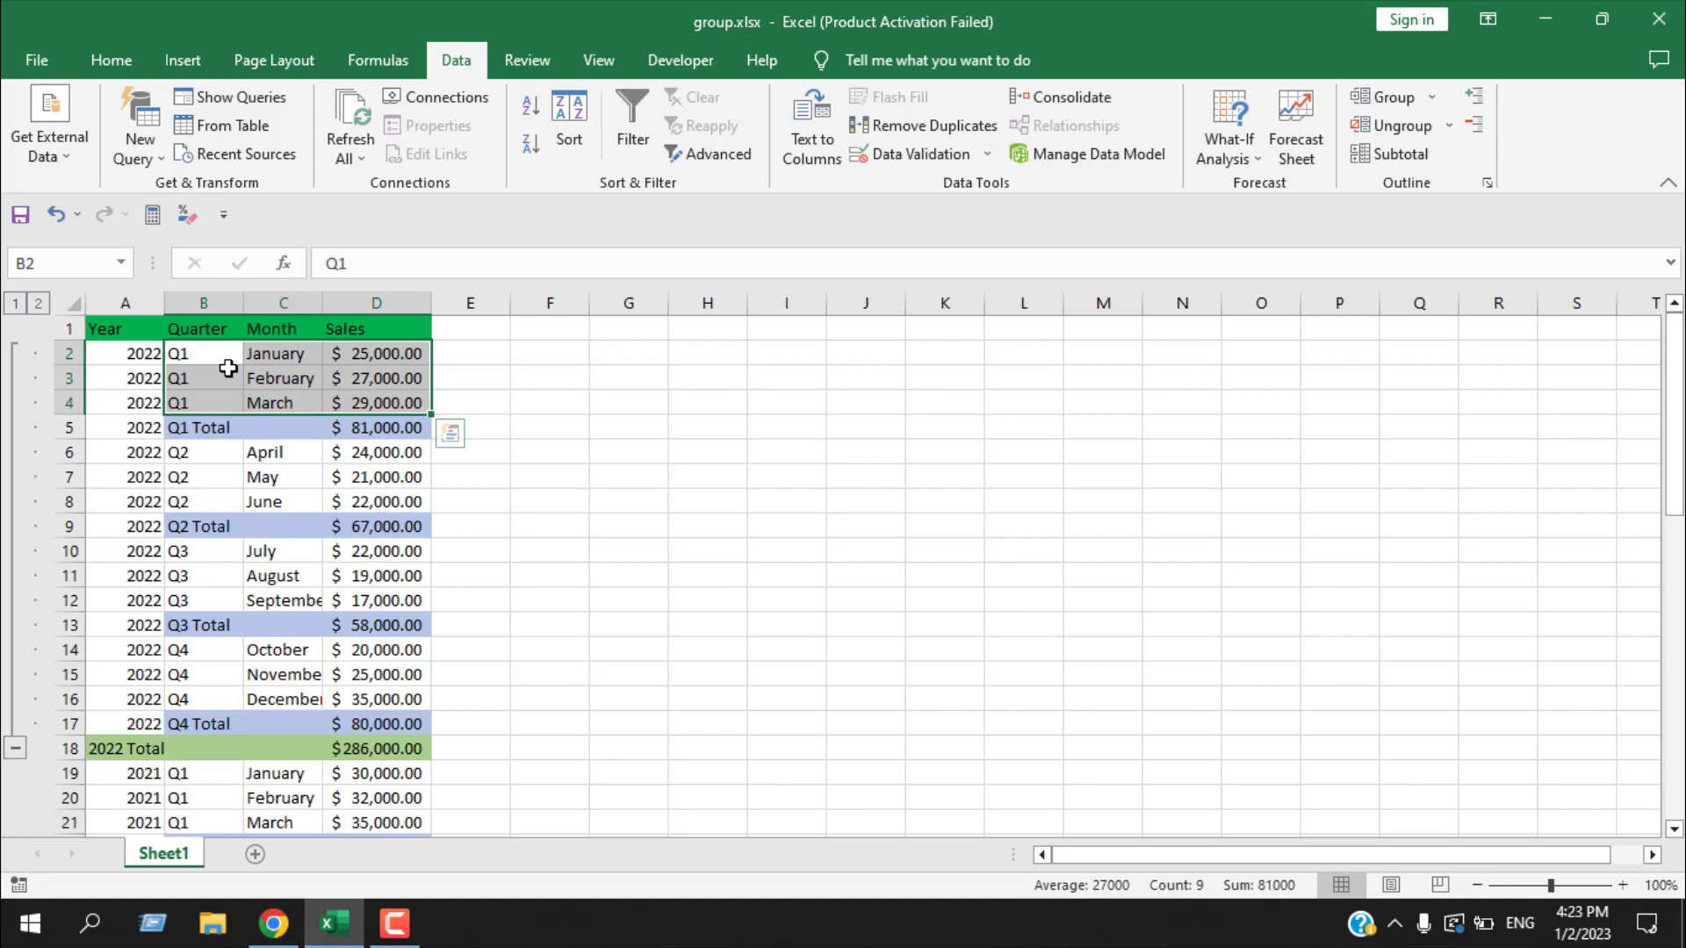
{"action": "key", "text": "alt+shift+Right"}
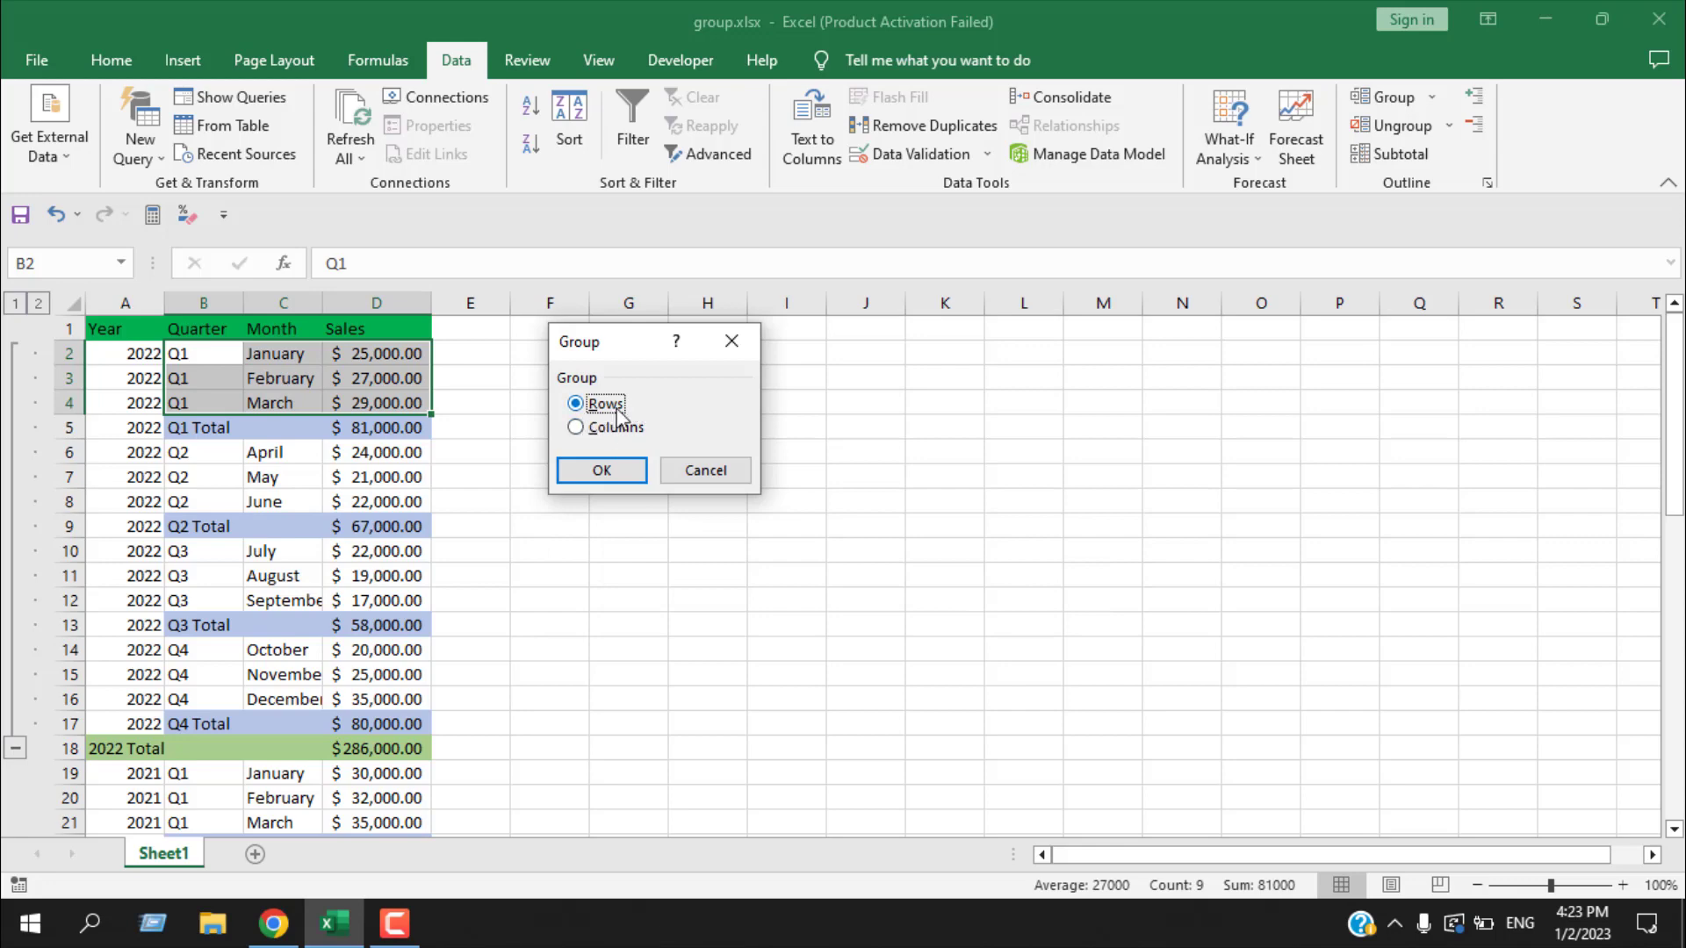
{"action": "left_click", "coordinate": [602, 471]}
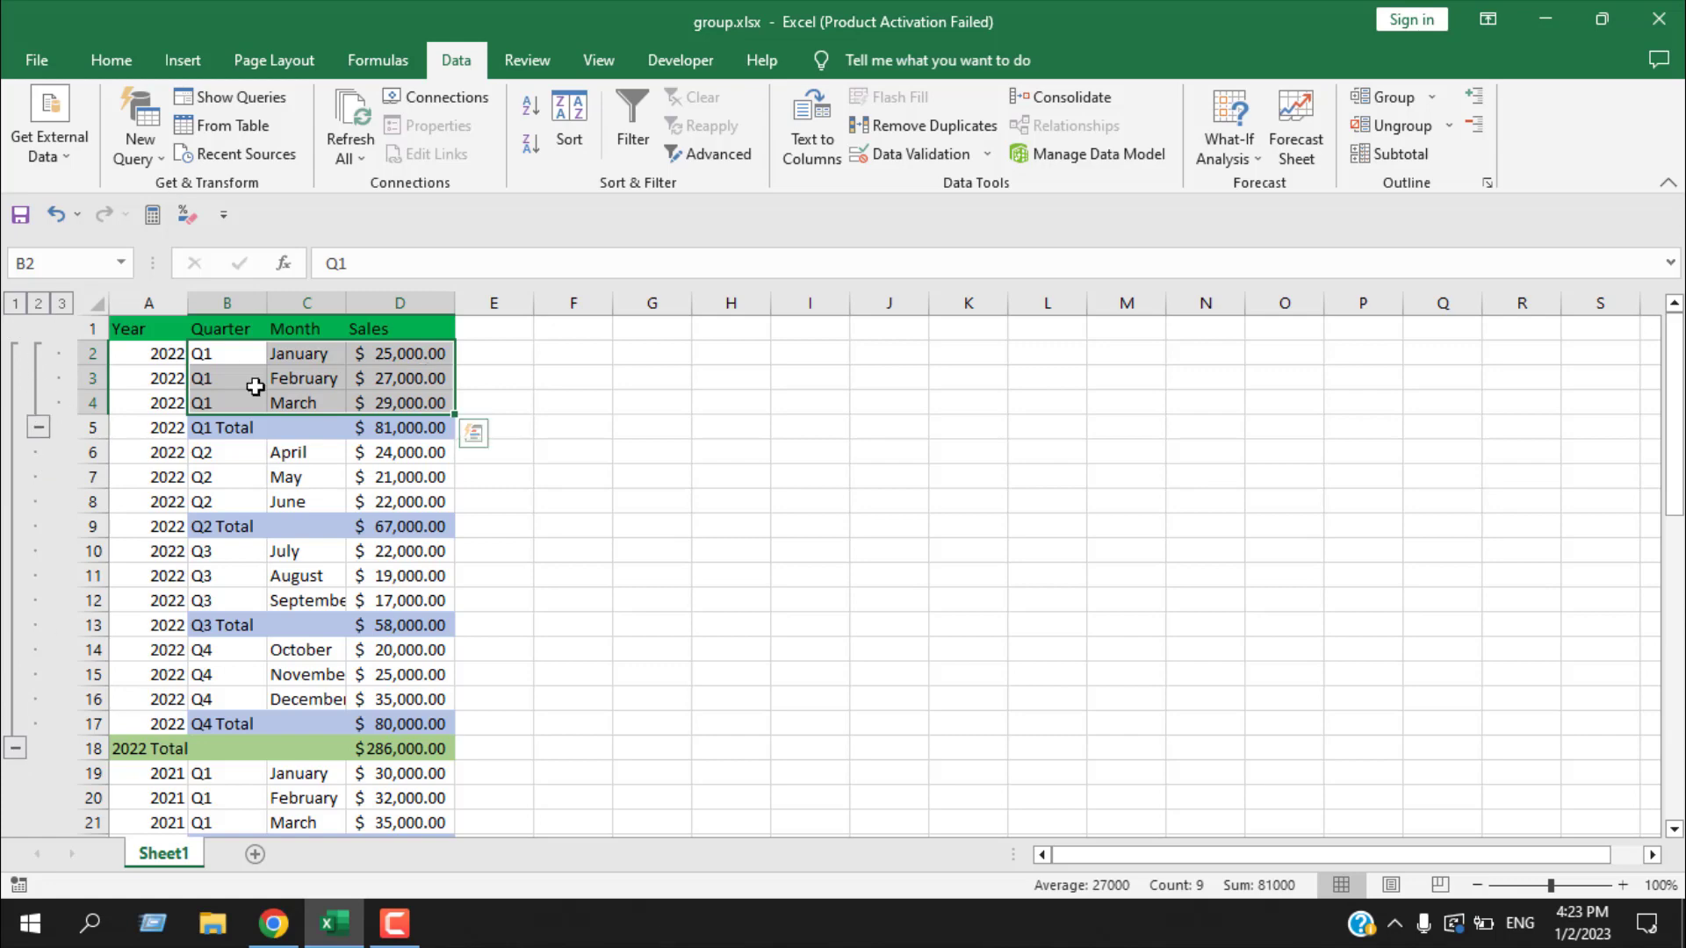
{"action": "left_click", "coordinate": [39, 428]}
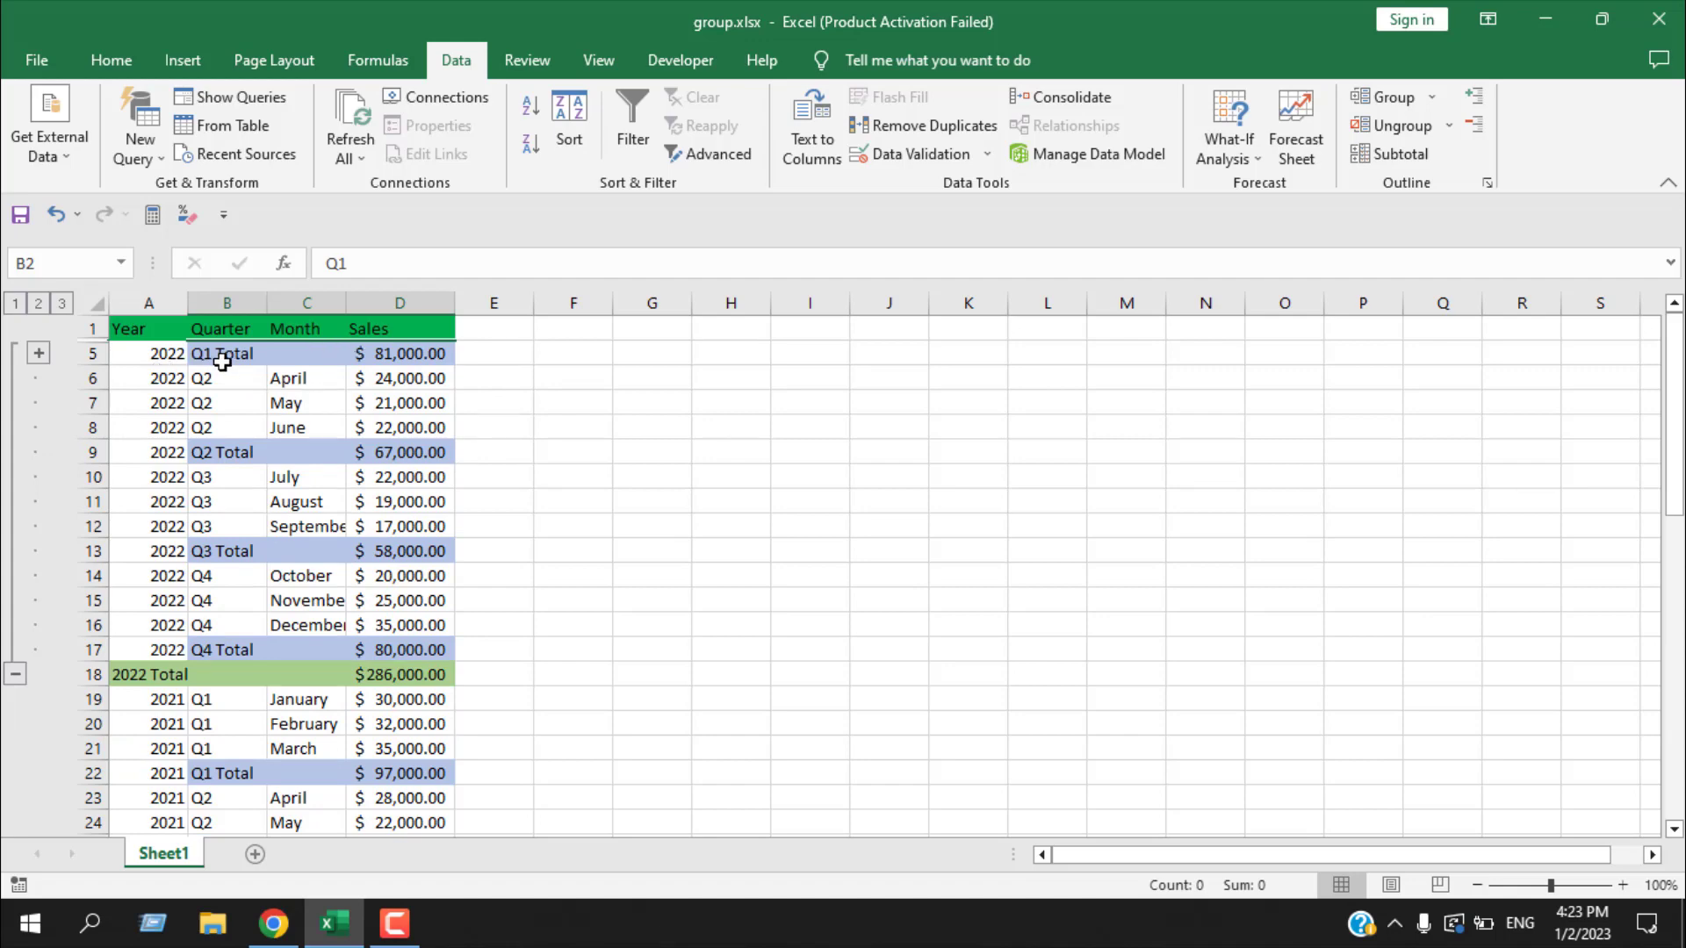
Group the Q2 month rows (B6:D8) and Q3 month rows (B10:D12) as nested groups
{"action": "left_click_drag", "start_coordinate": [215, 383], "coordinate": [376, 416]}
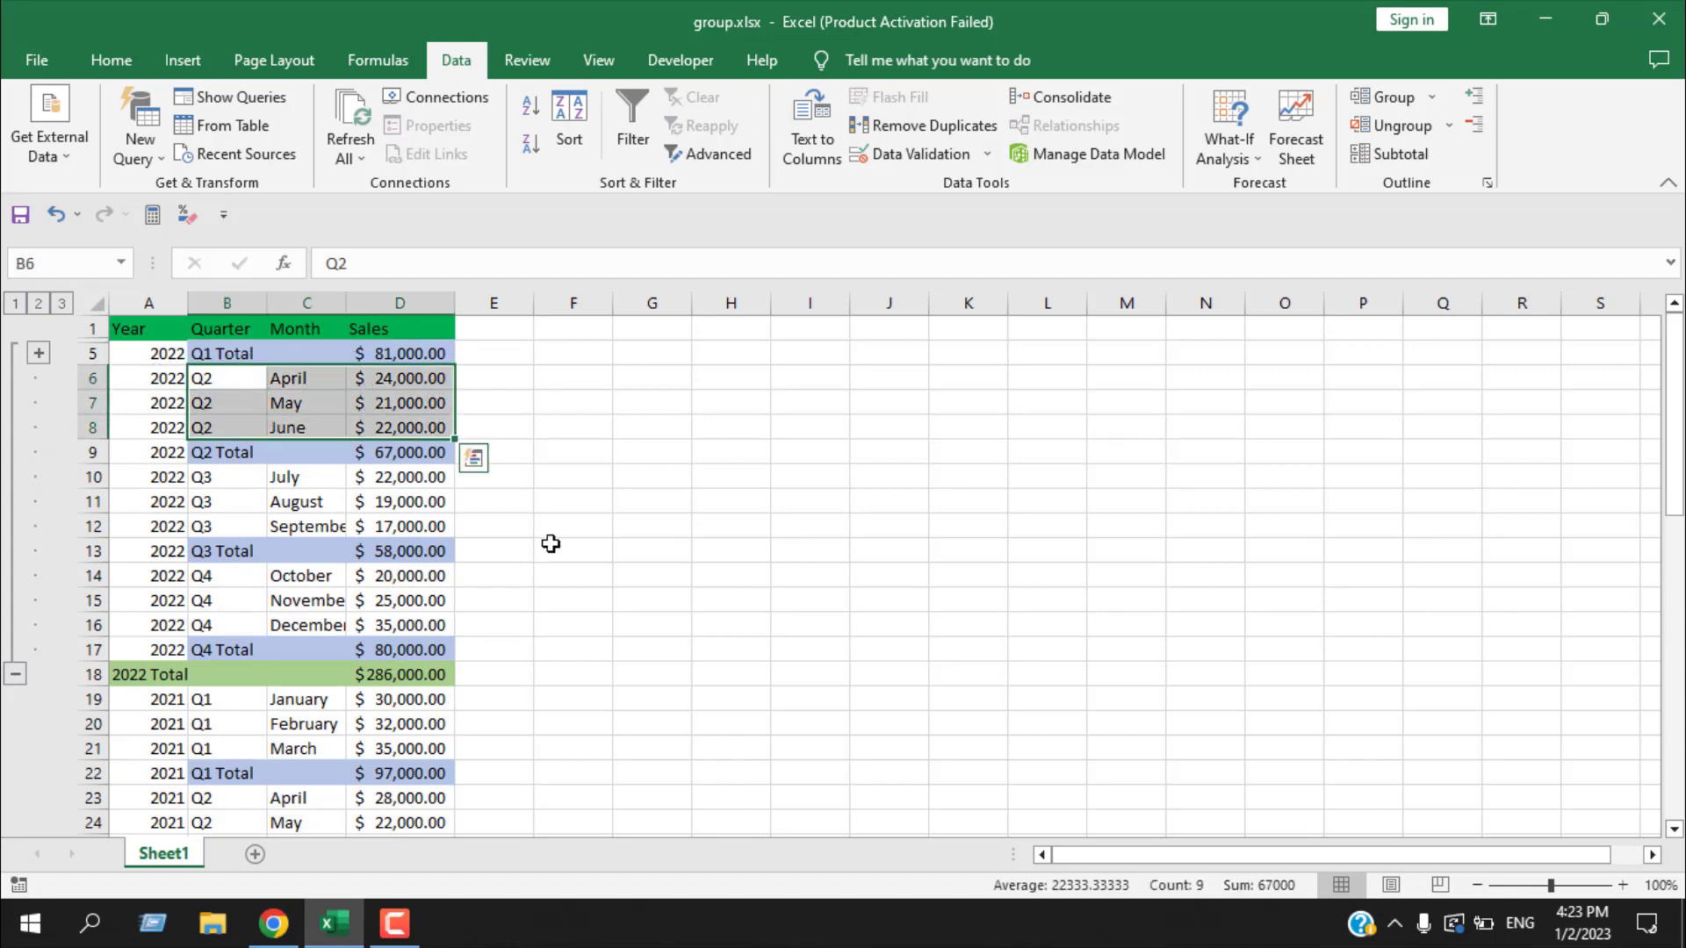
{"action": "key", "text": "alt+shift+Right"}
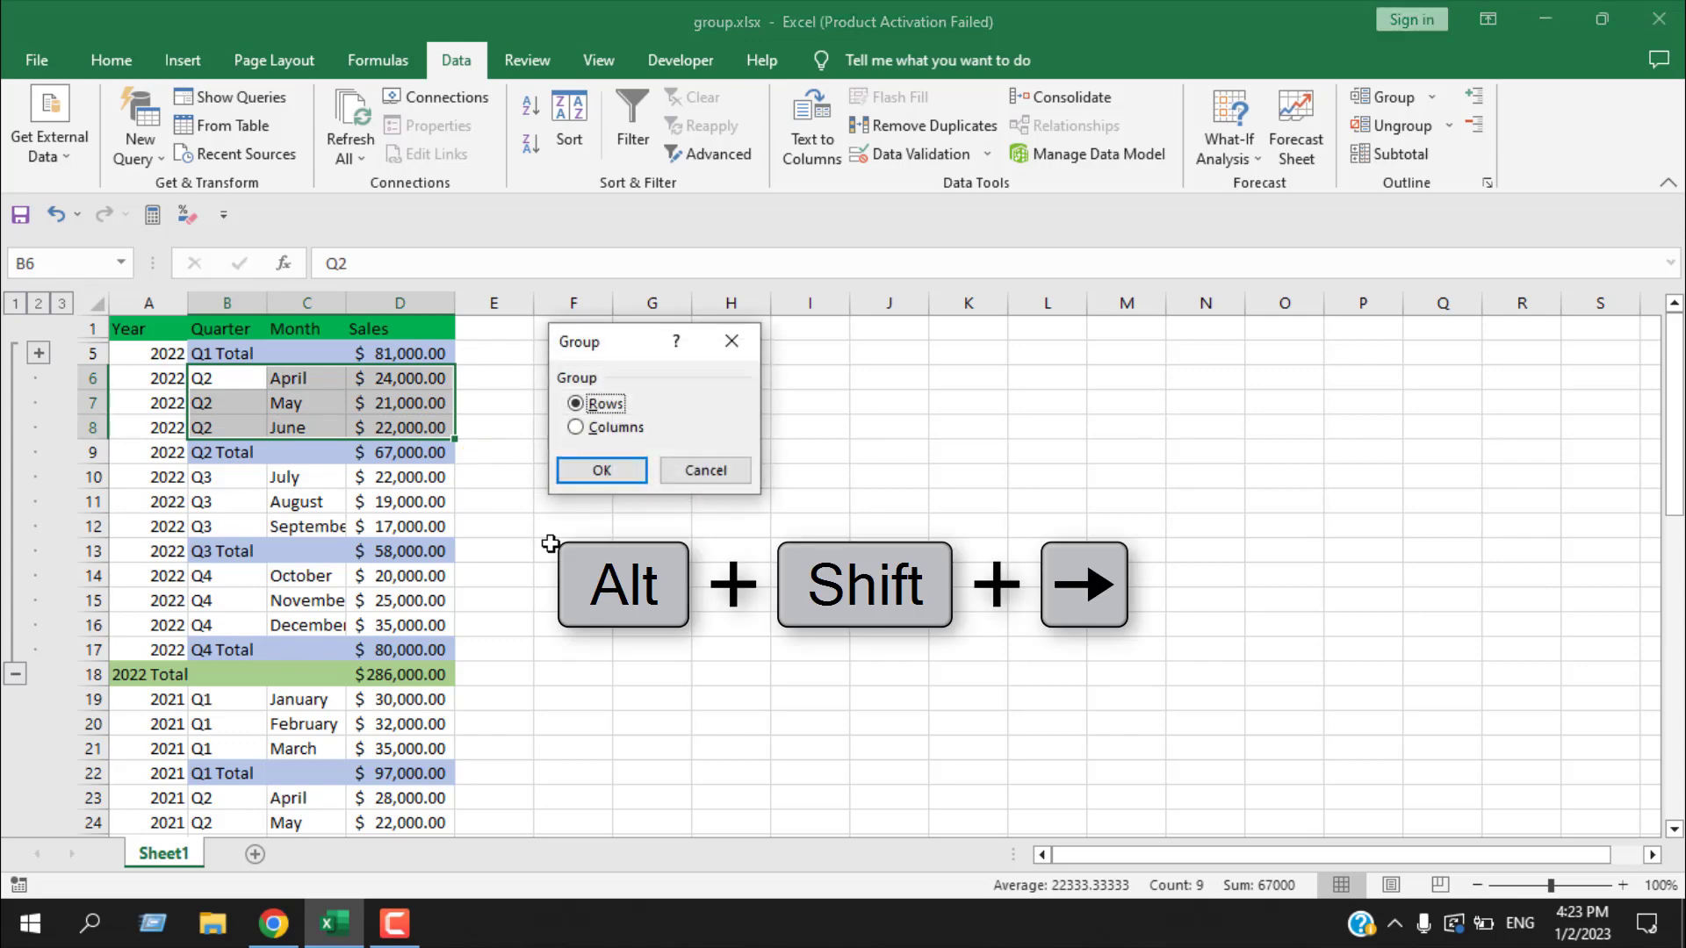
{"action": "key", "text": "Return"}
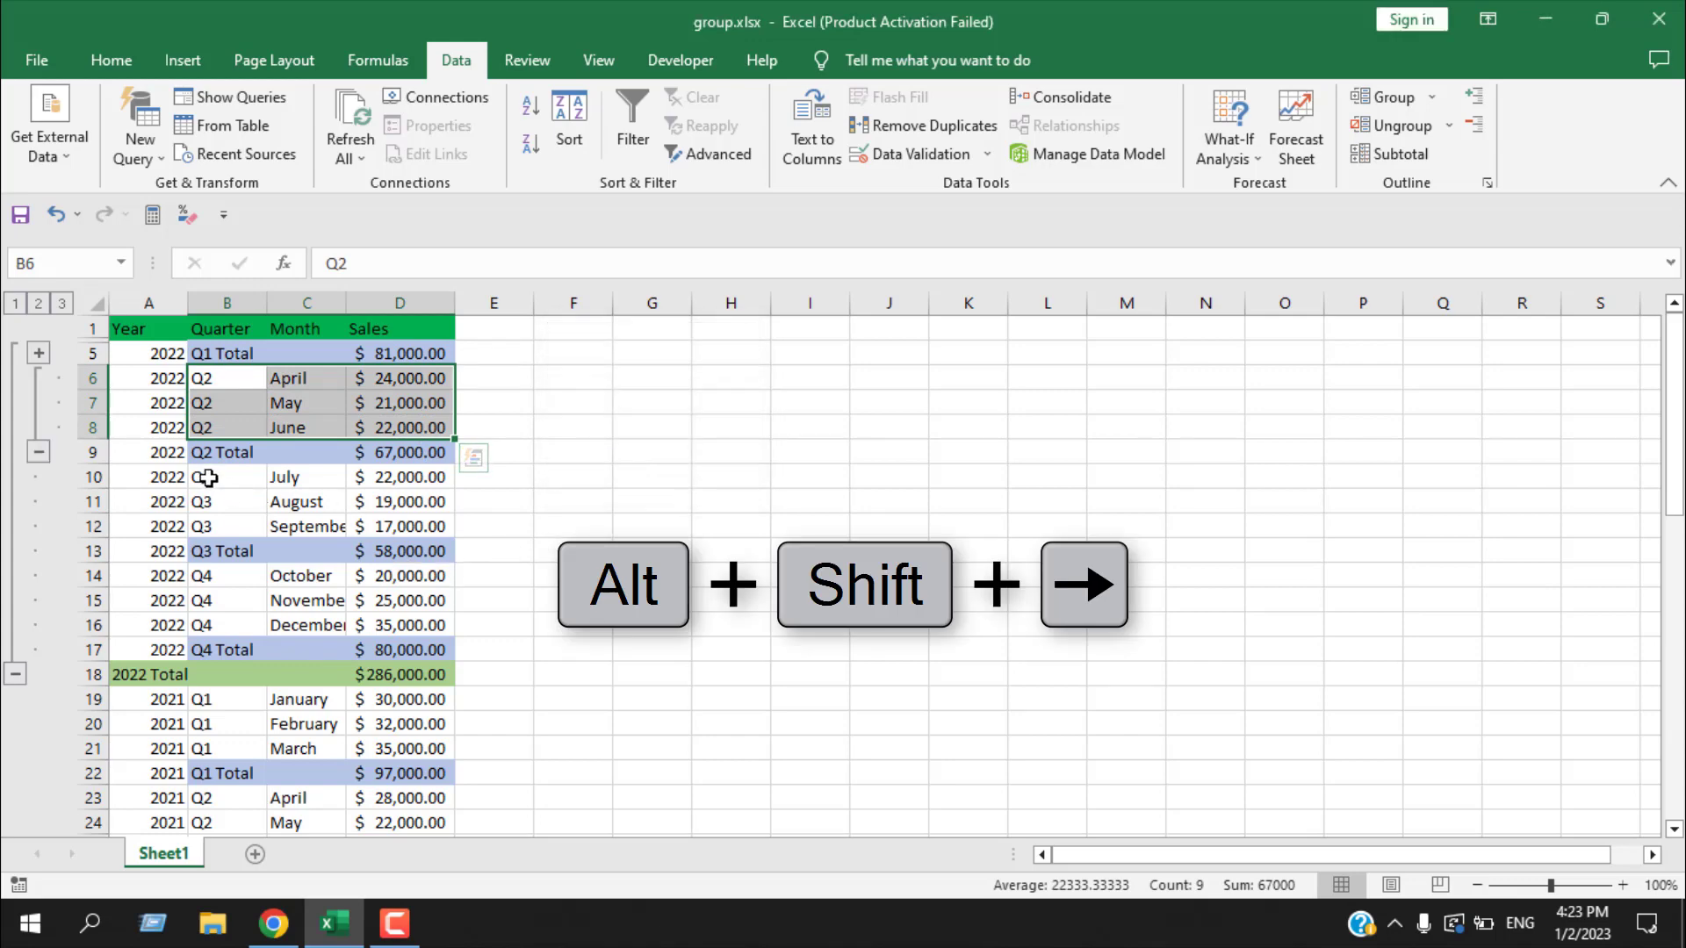
{"action": "left_click_drag", "start_coordinate": [208, 478], "coordinate": [406, 522]}
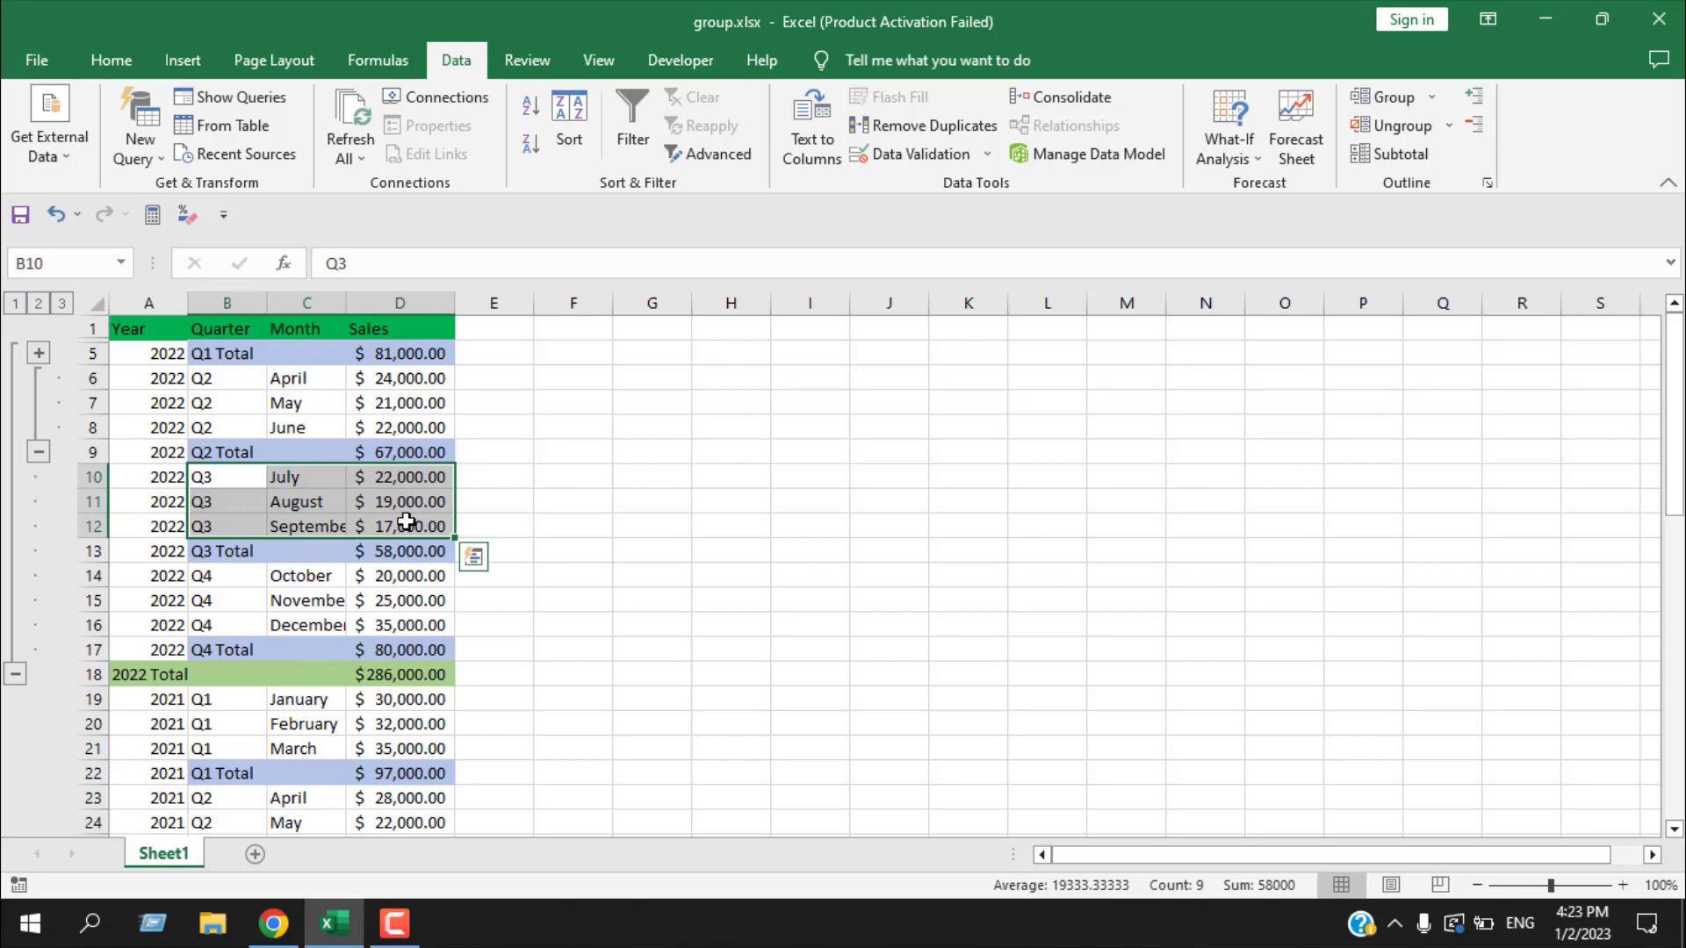
{"action": "key", "text": "alt+shift+Right"}
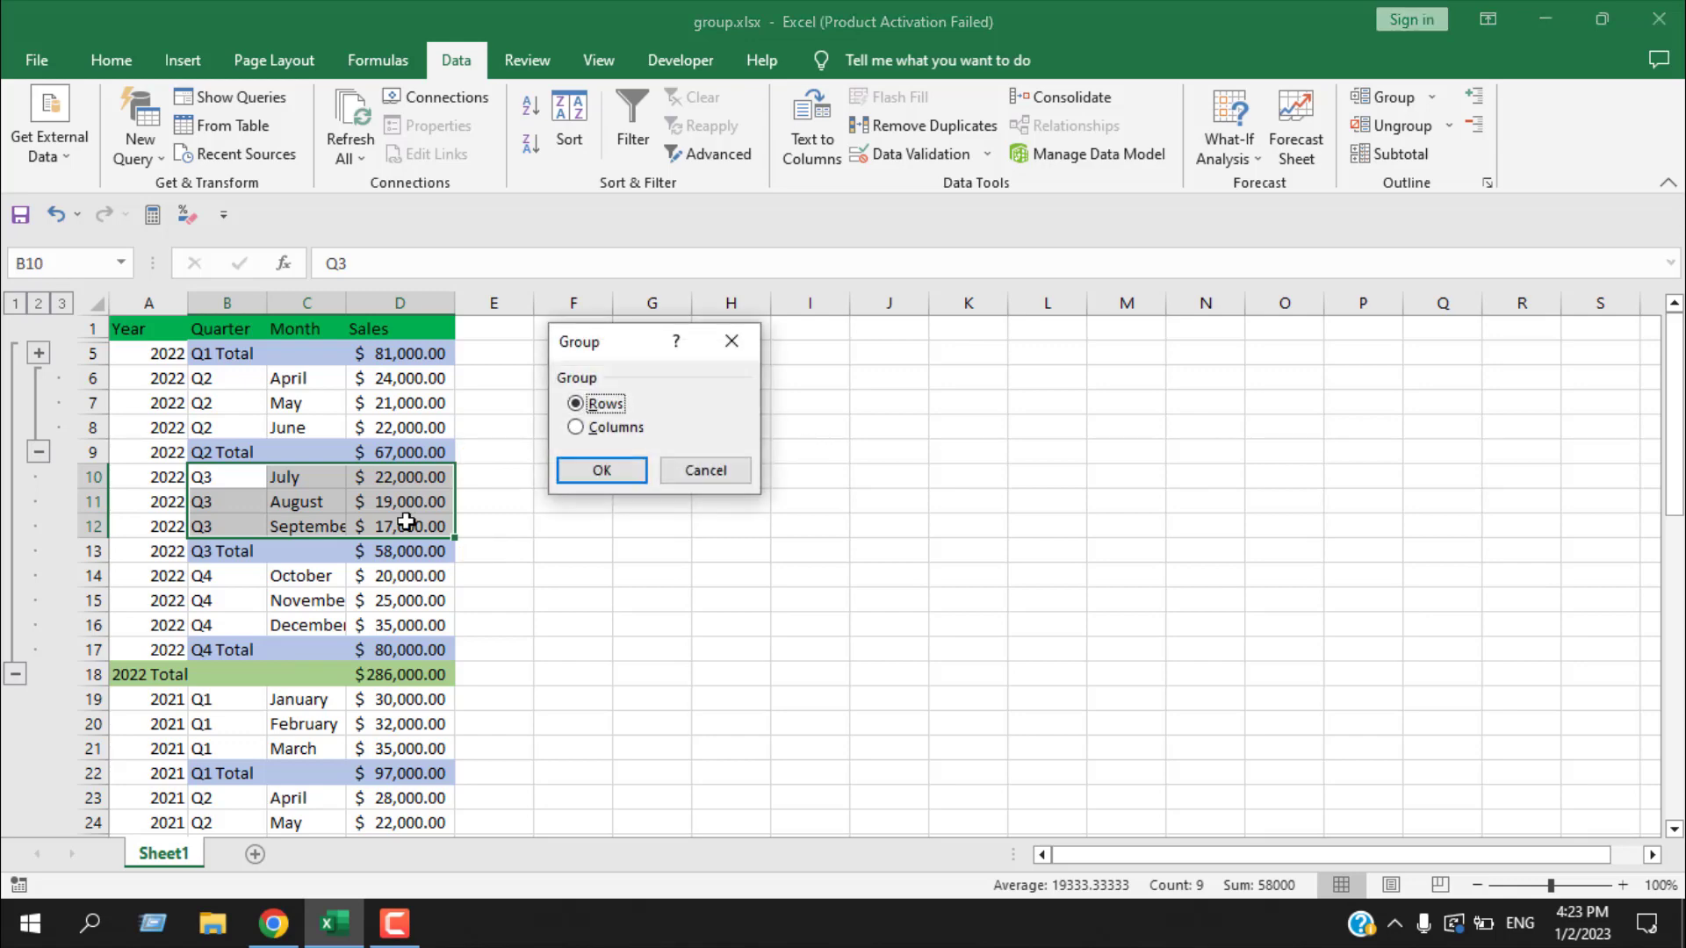
{"action": "key", "text": "Return"}
Group the Q4 month rows B14:D16 by rows, then expand Q1 again
{"action": "left_click_drag", "start_coordinate": [241, 583], "coordinate": [391, 617]}
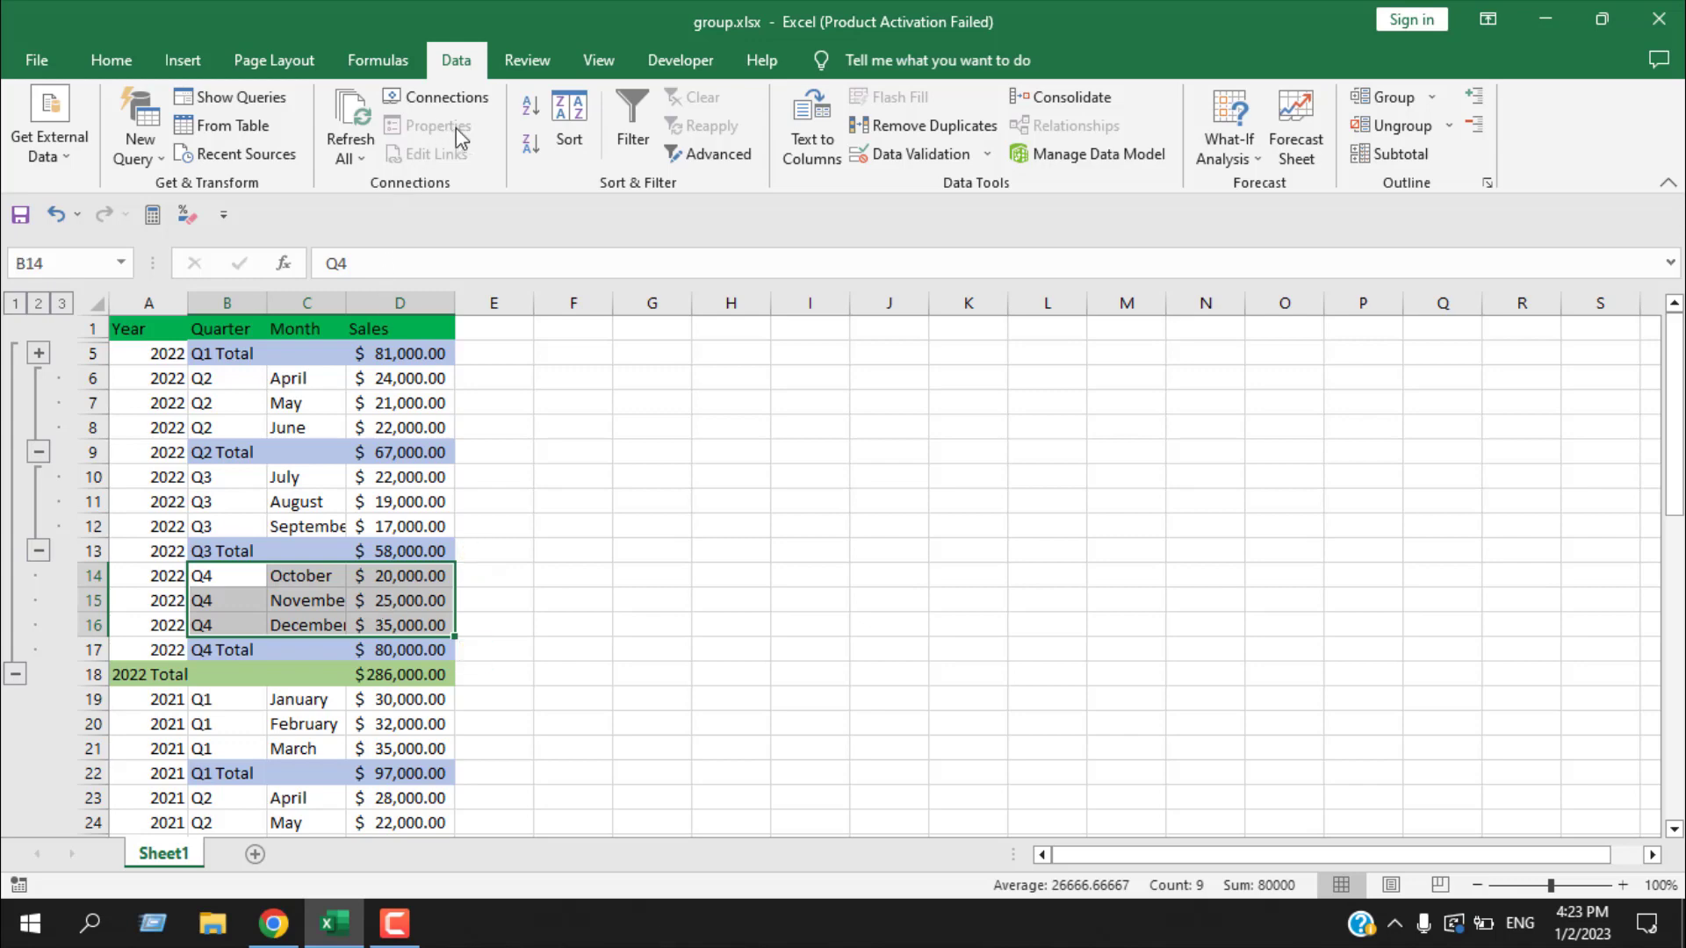
{"action": "left_click", "coordinate": [1433, 99]}
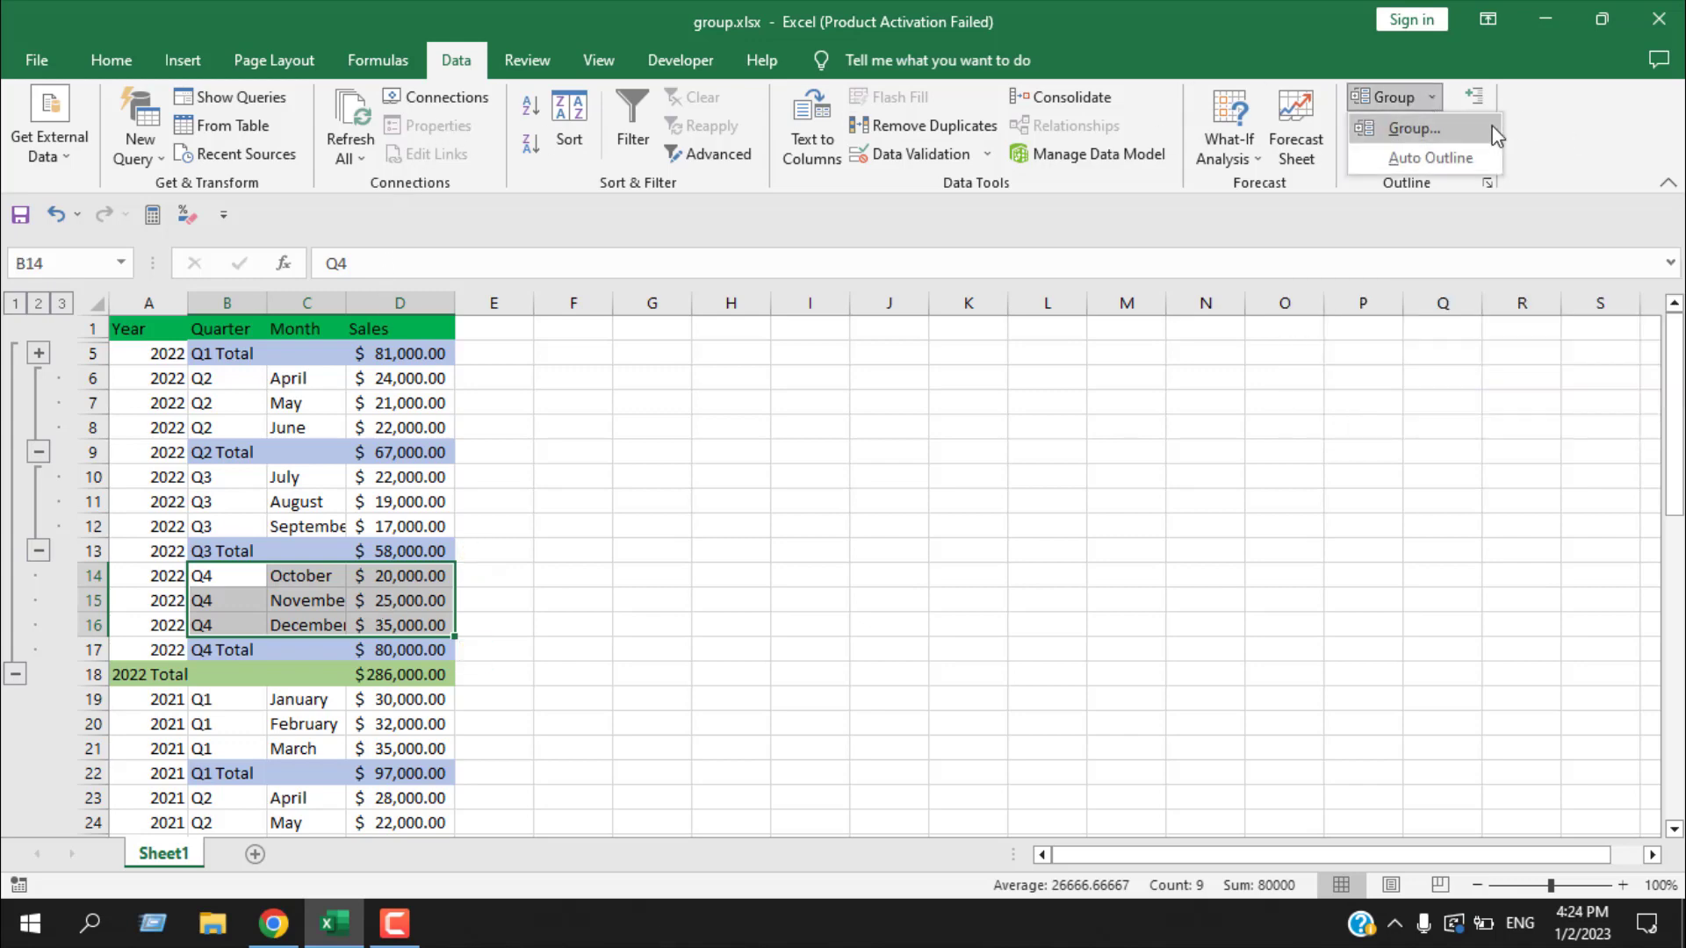
{"action": "left_click", "coordinate": [1411, 130]}
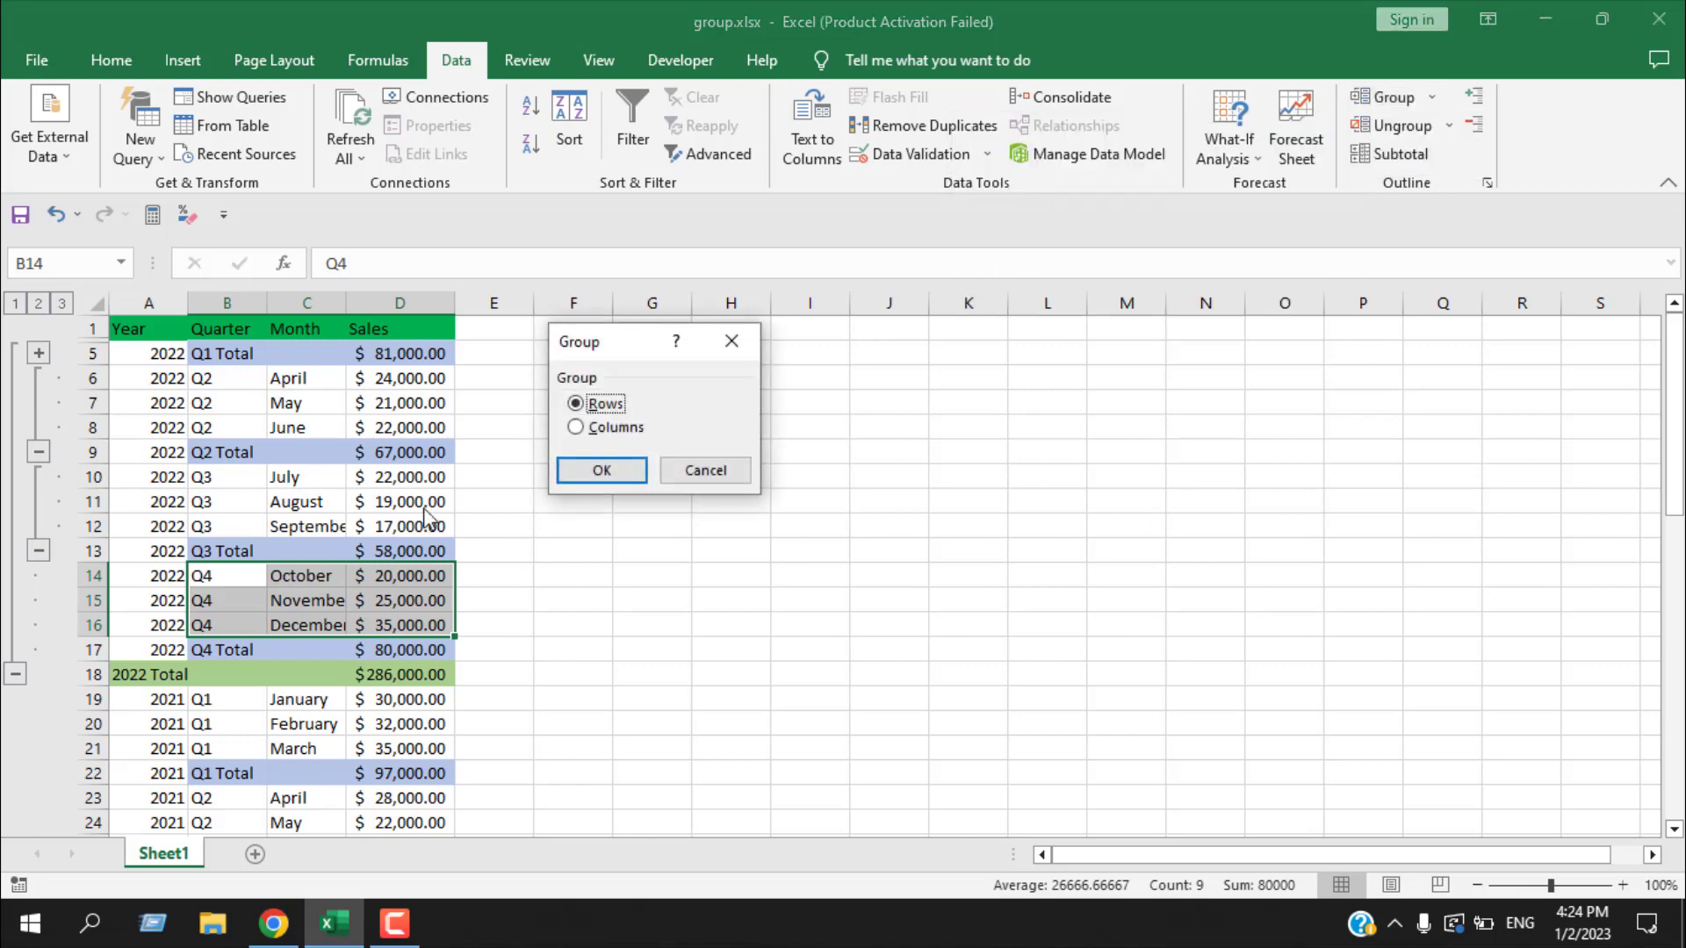
{"action": "left_click", "coordinate": [578, 475]}
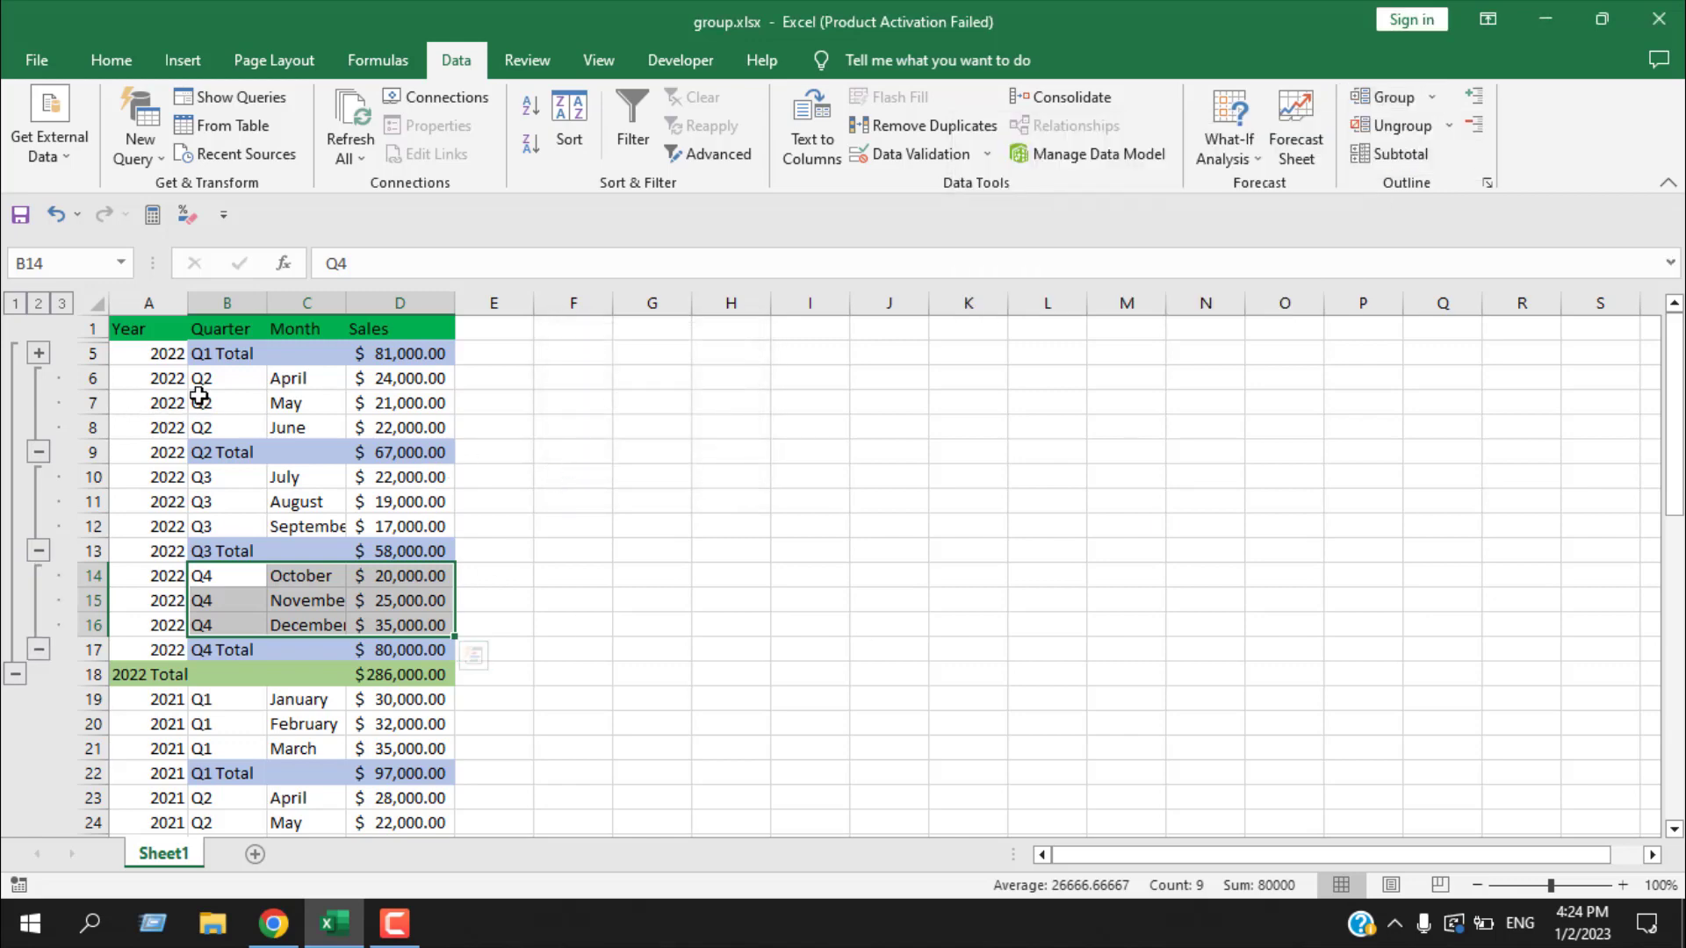
{"action": "left_click", "coordinate": [39, 353]}
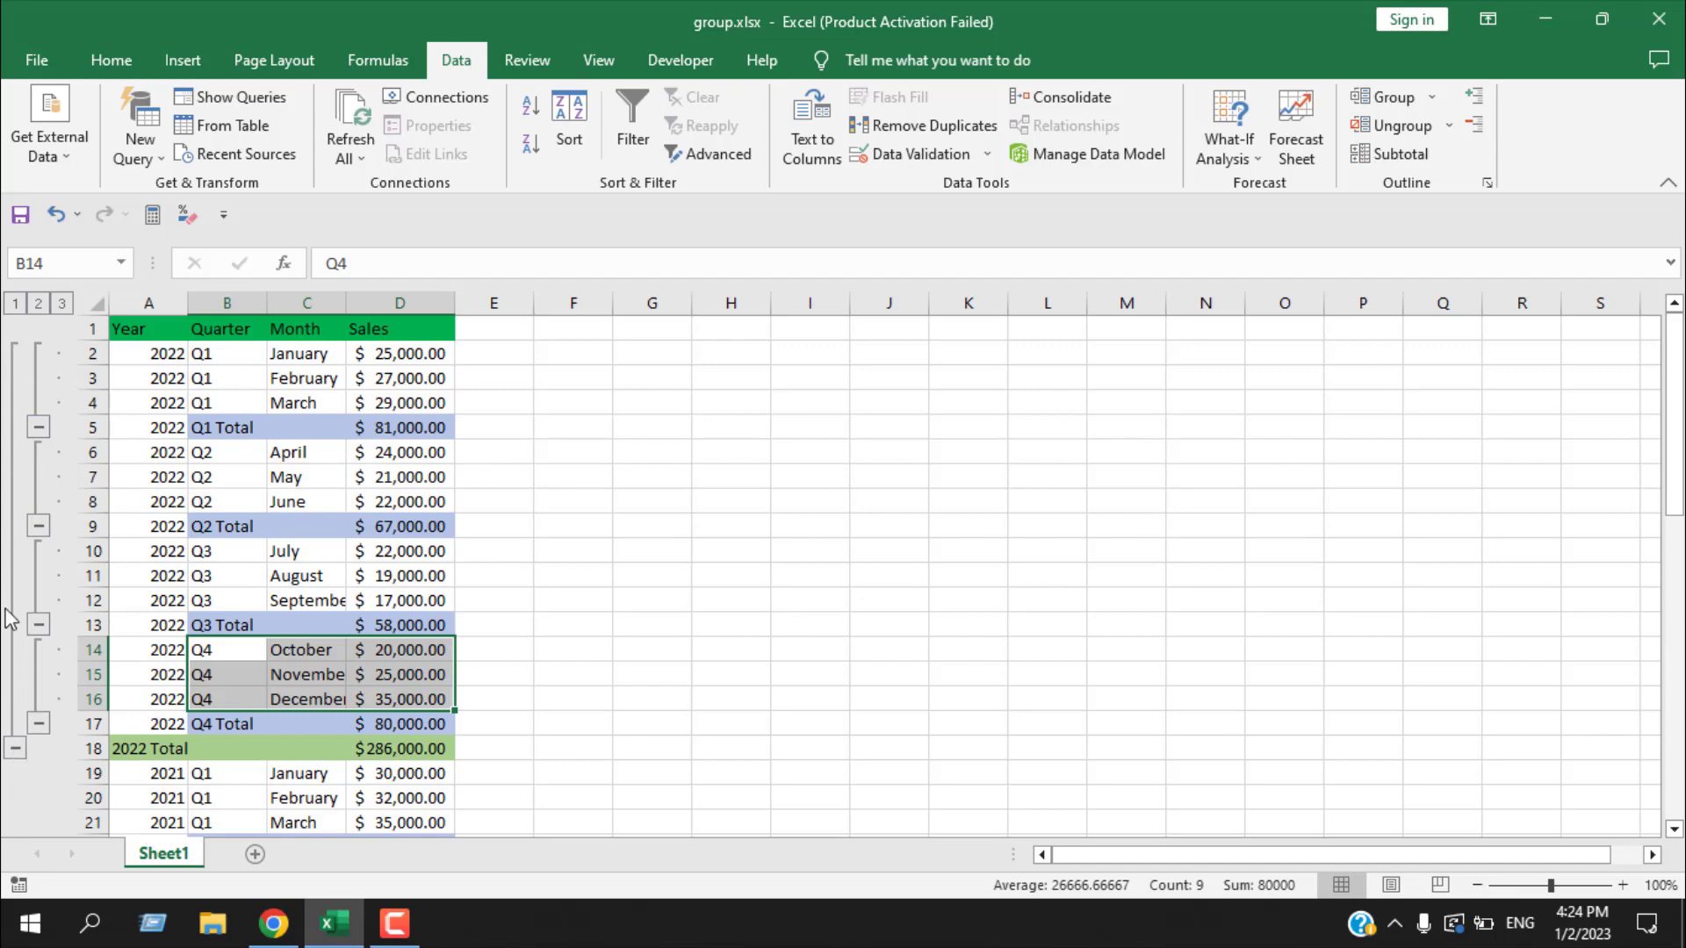
{"action": "left_click", "coordinate": [39, 427]}
{"action": "left_click", "coordinate": [39, 452]}
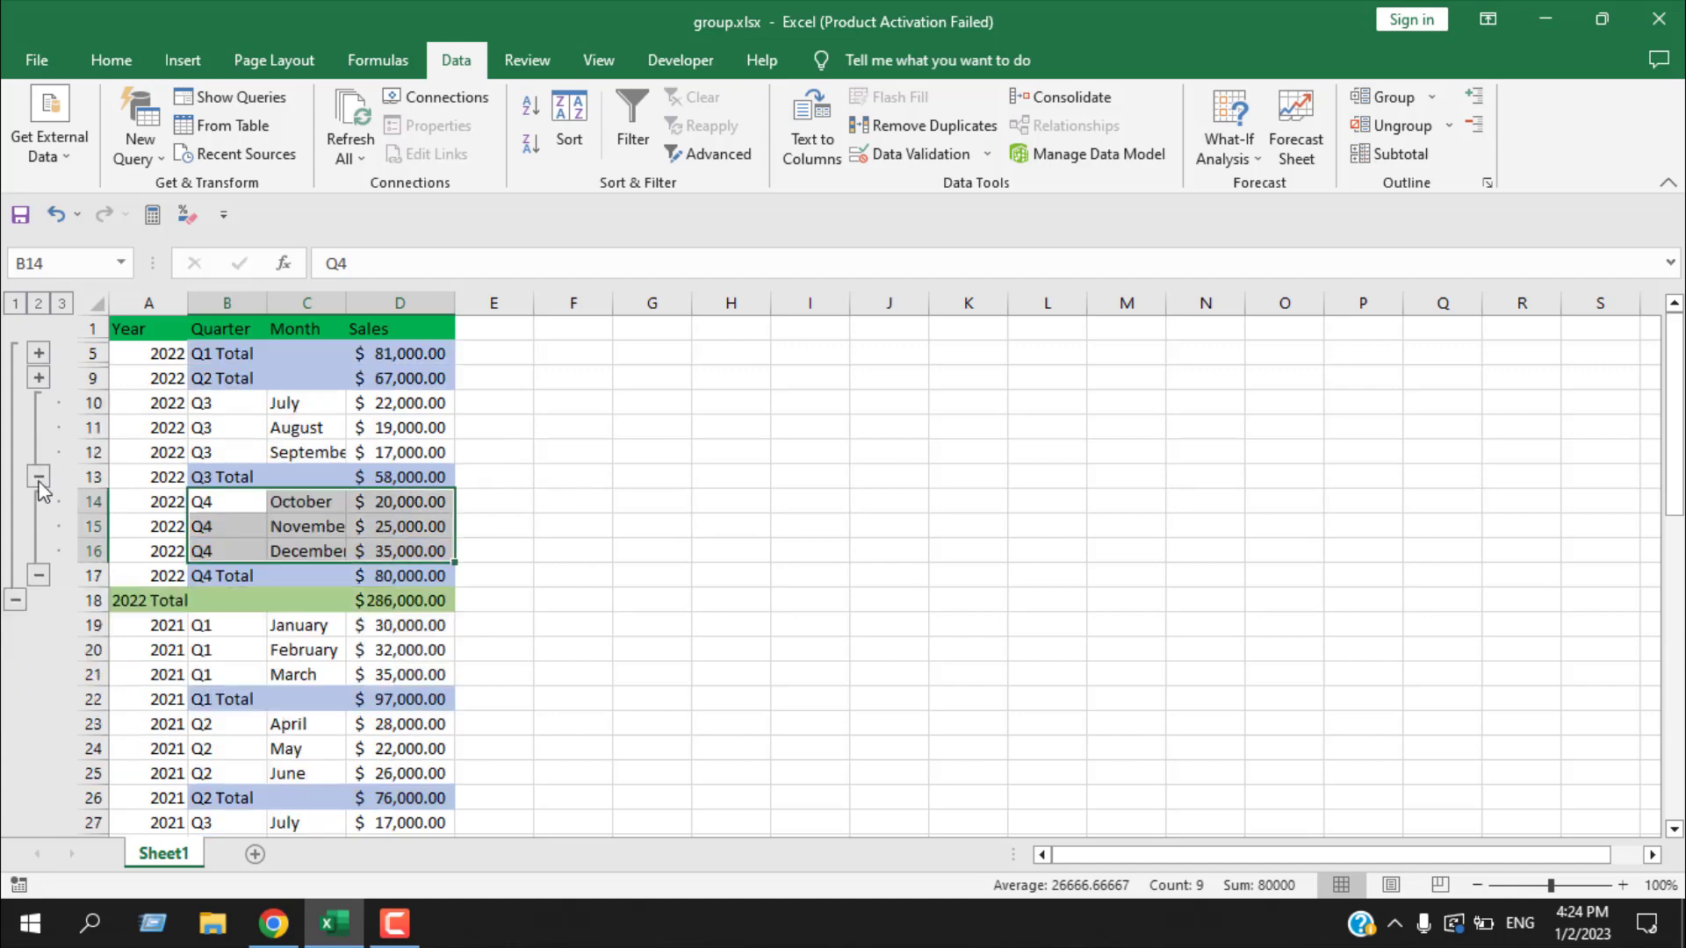
{"action": "left_click", "coordinate": [39, 476]}
{"action": "left_click", "coordinate": [39, 503]}
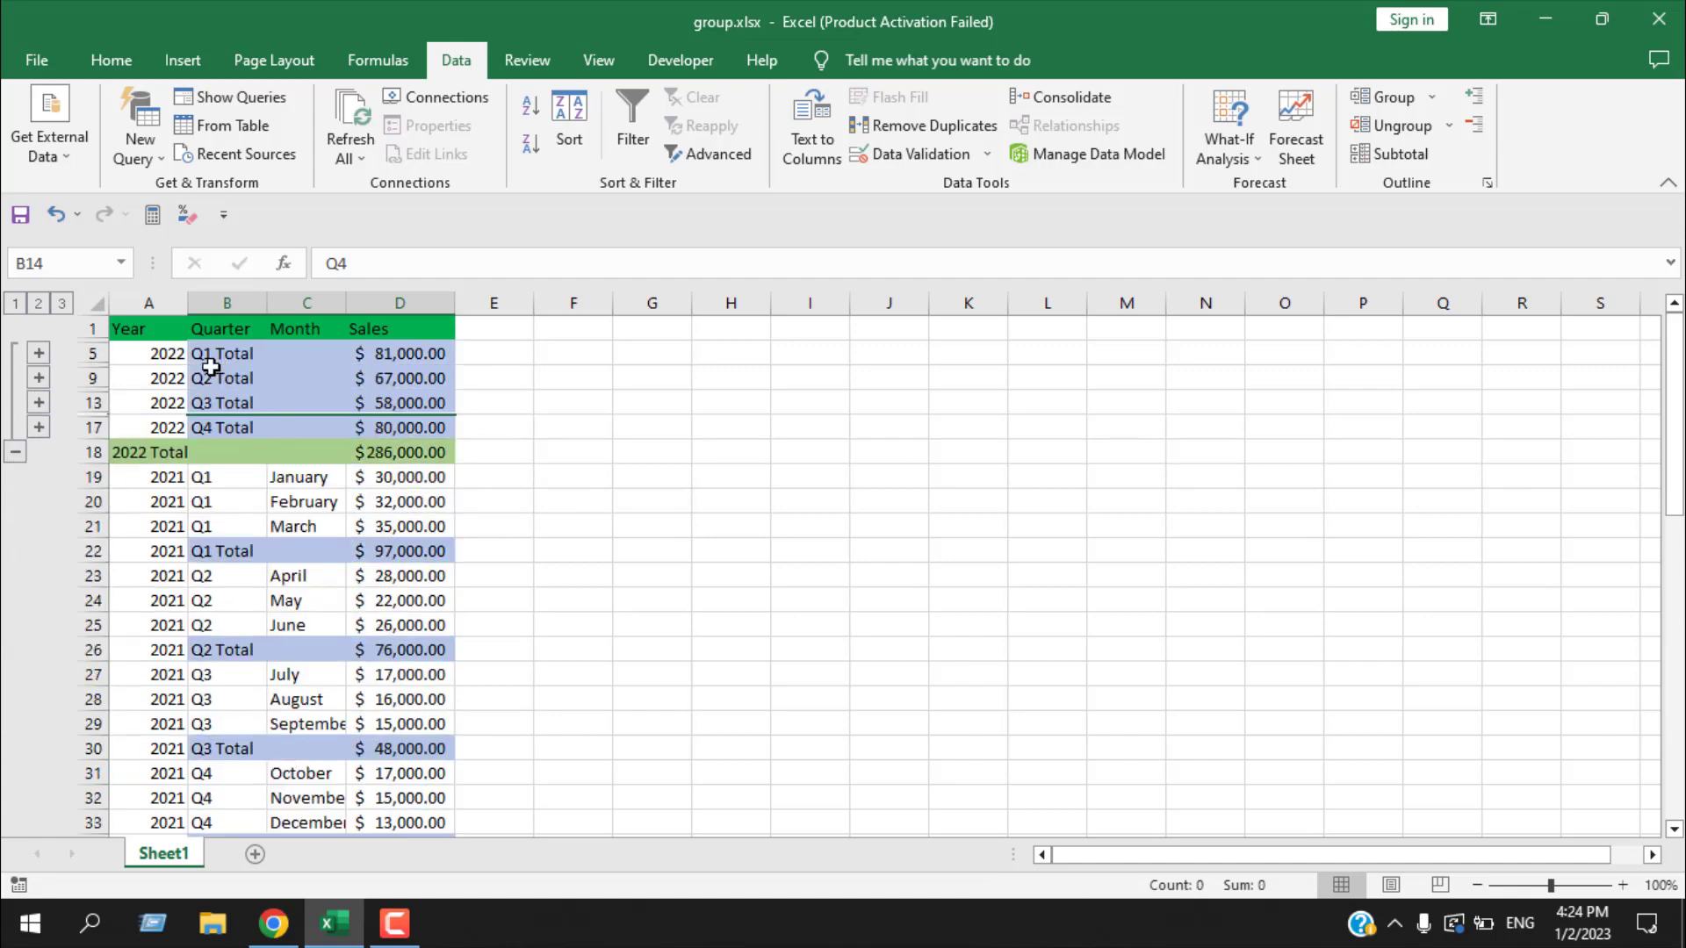
{"action": "left_click", "coordinate": [581, 403]}
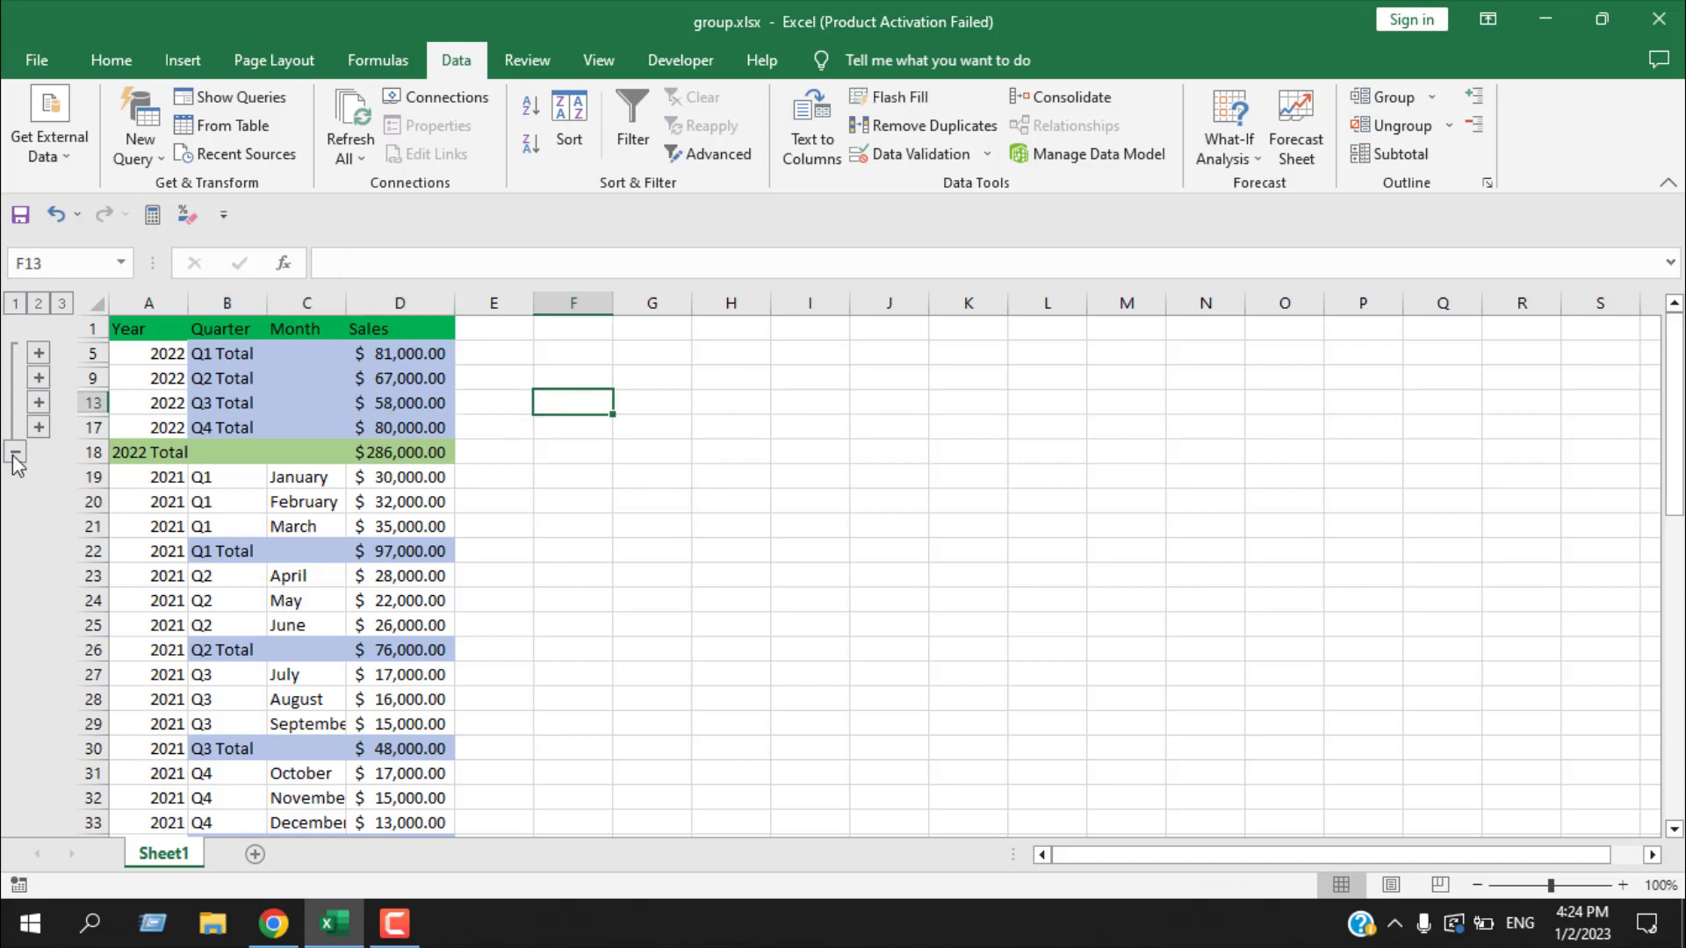
{"action": "left_click", "coordinate": [16, 453]}
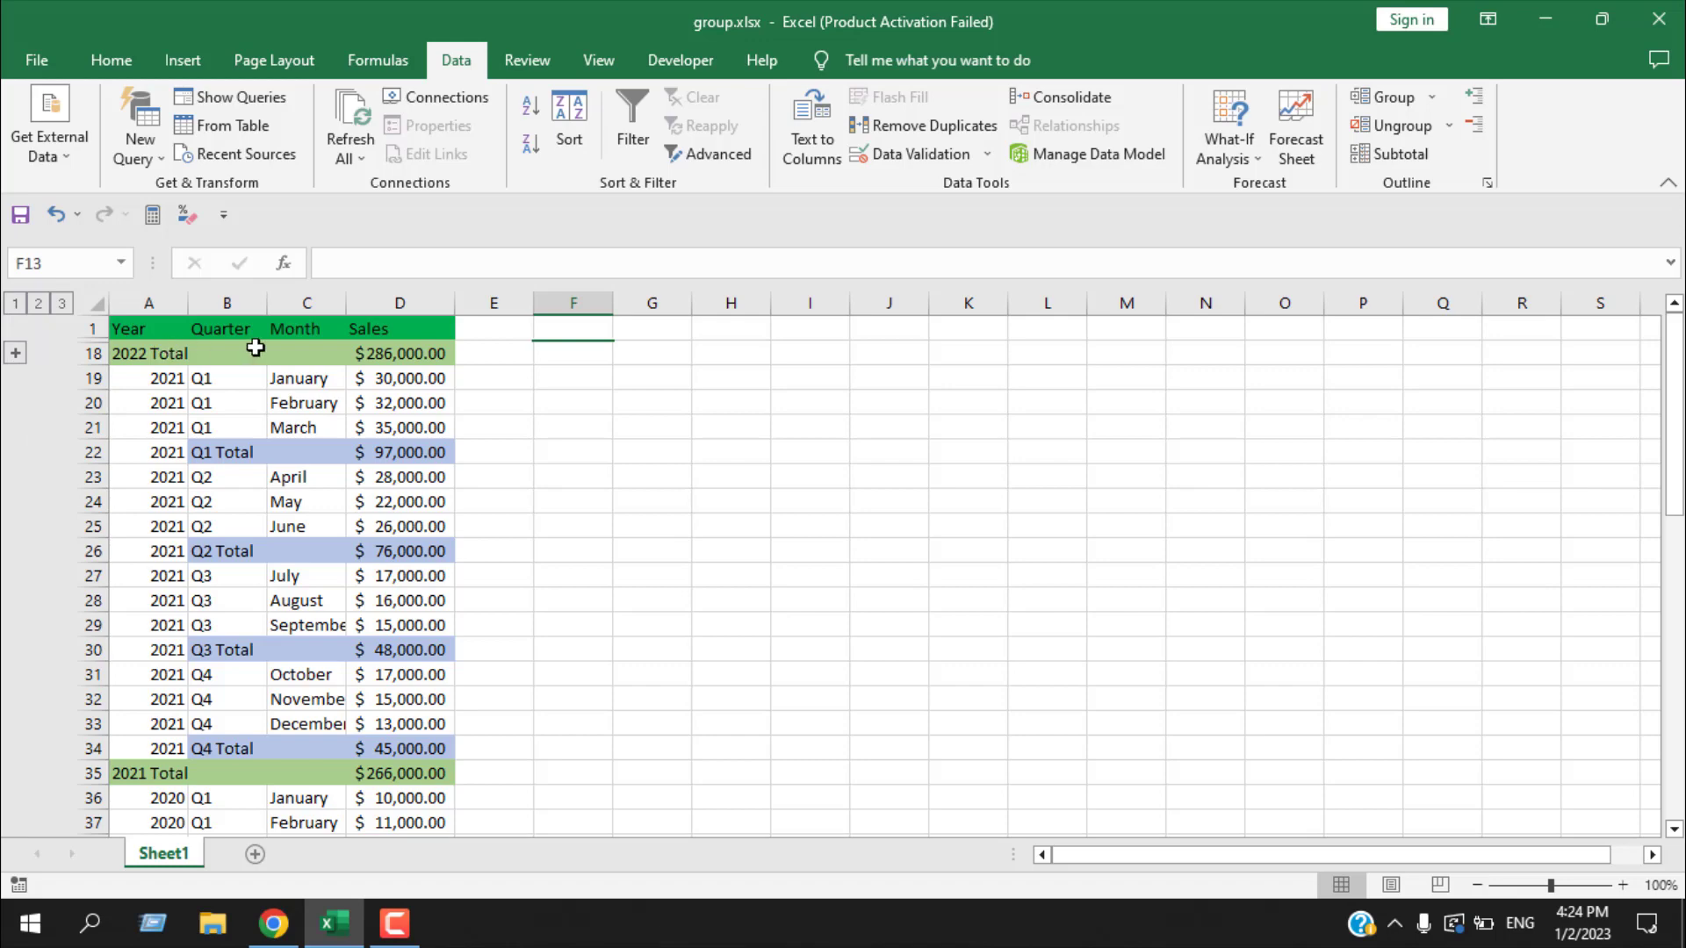
{"action": "left_click", "coordinate": [15, 353]}
{"action": "left_click", "coordinate": [12, 452]}
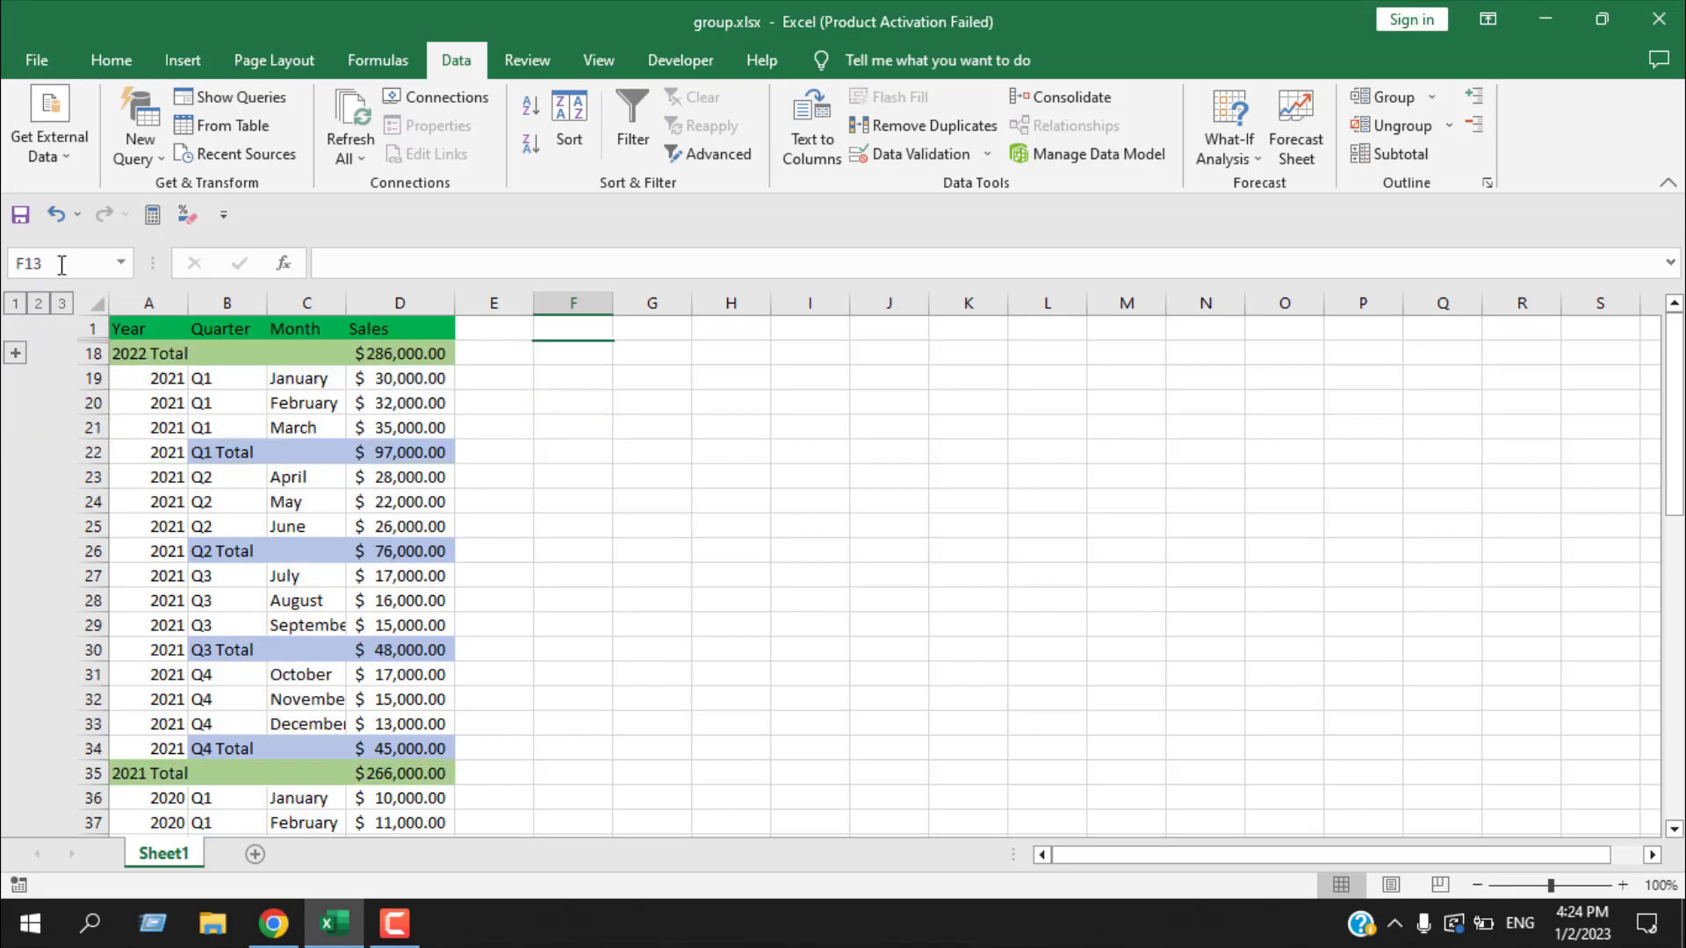
{"action": "left_click", "coordinate": [39, 305]}
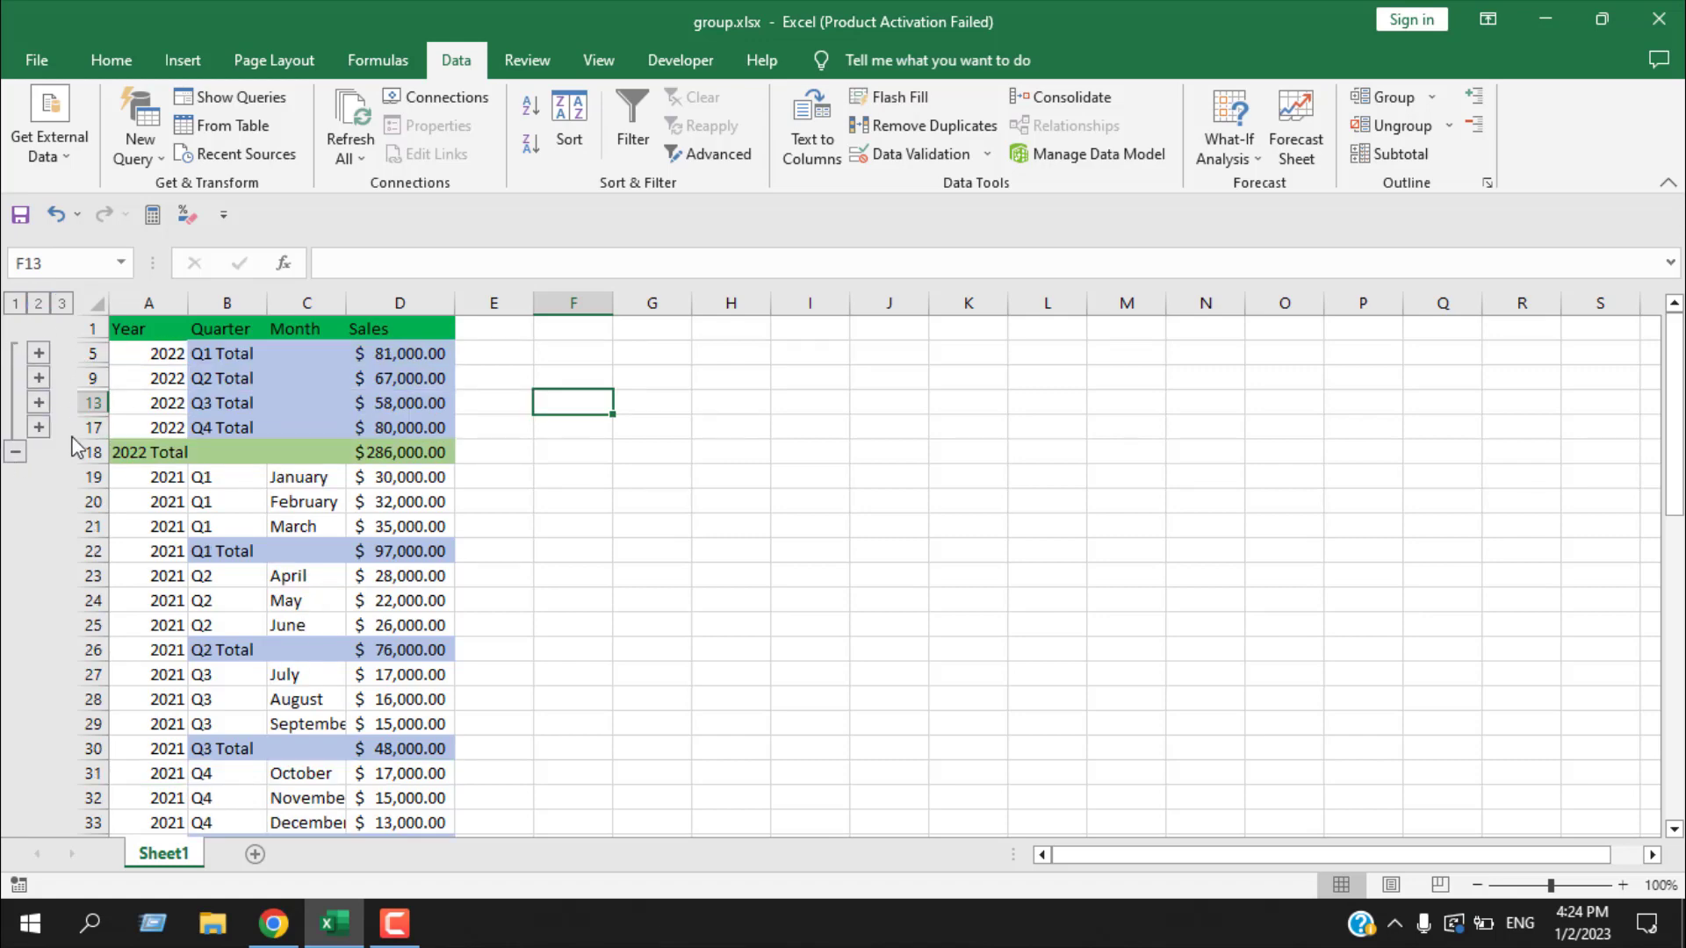
{"action": "left_click", "coordinate": [40, 355]}
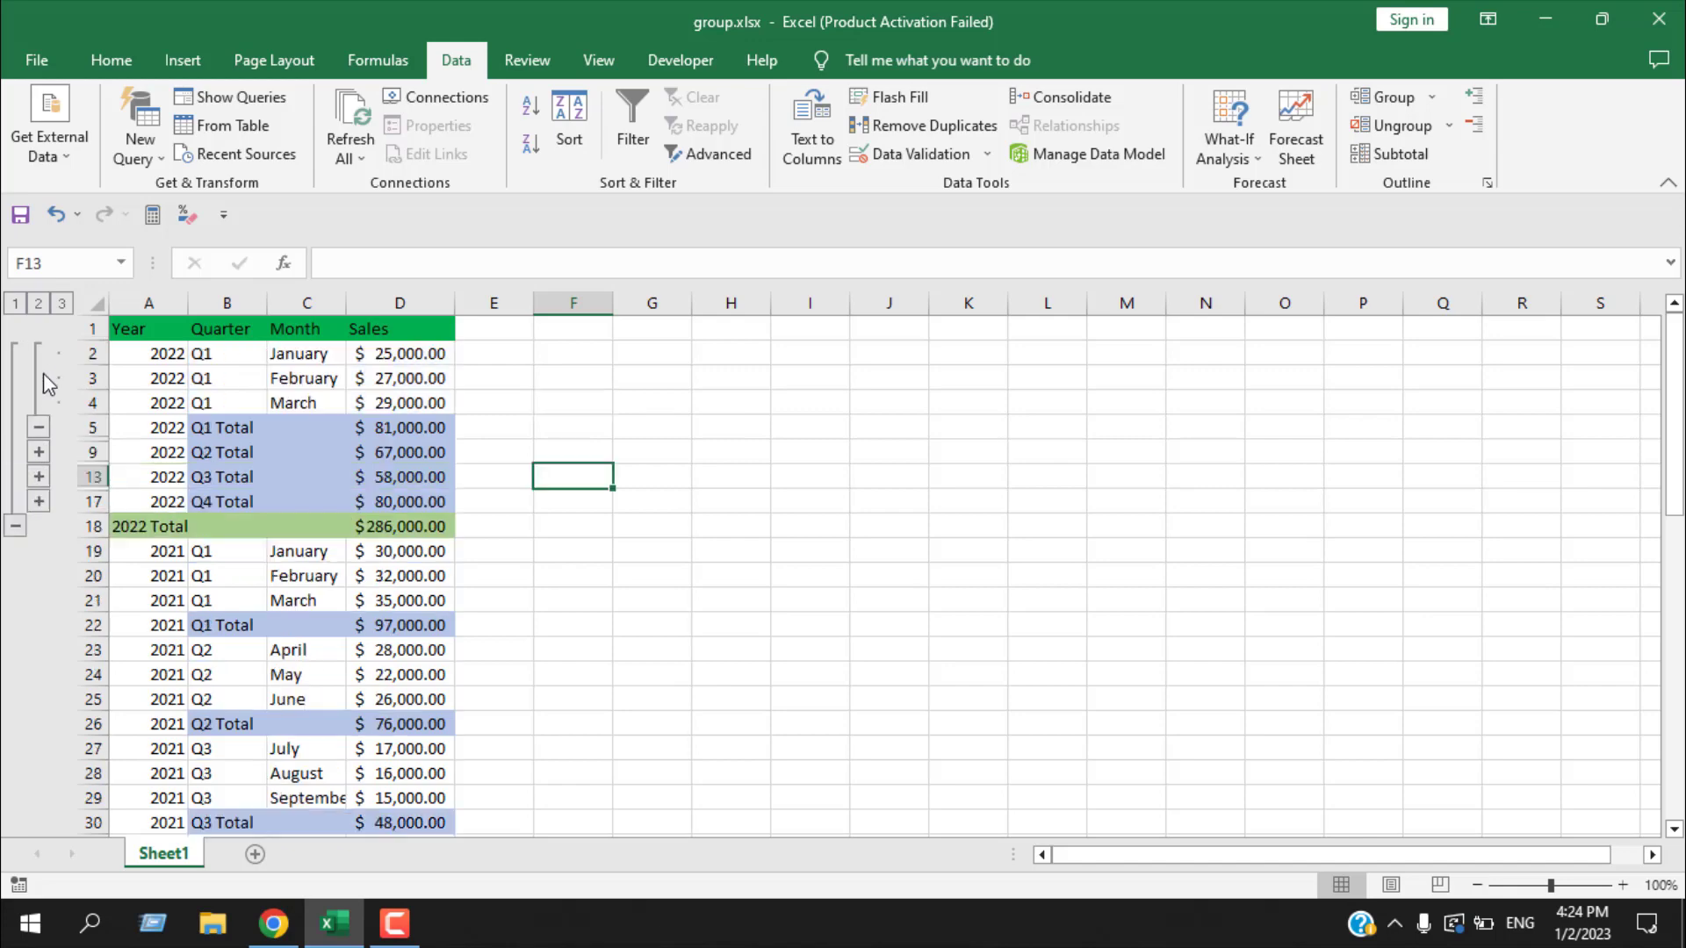
{"action": "left_click", "coordinate": [41, 456]}
{"action": "left_click", "coordinate": [40, 551]}
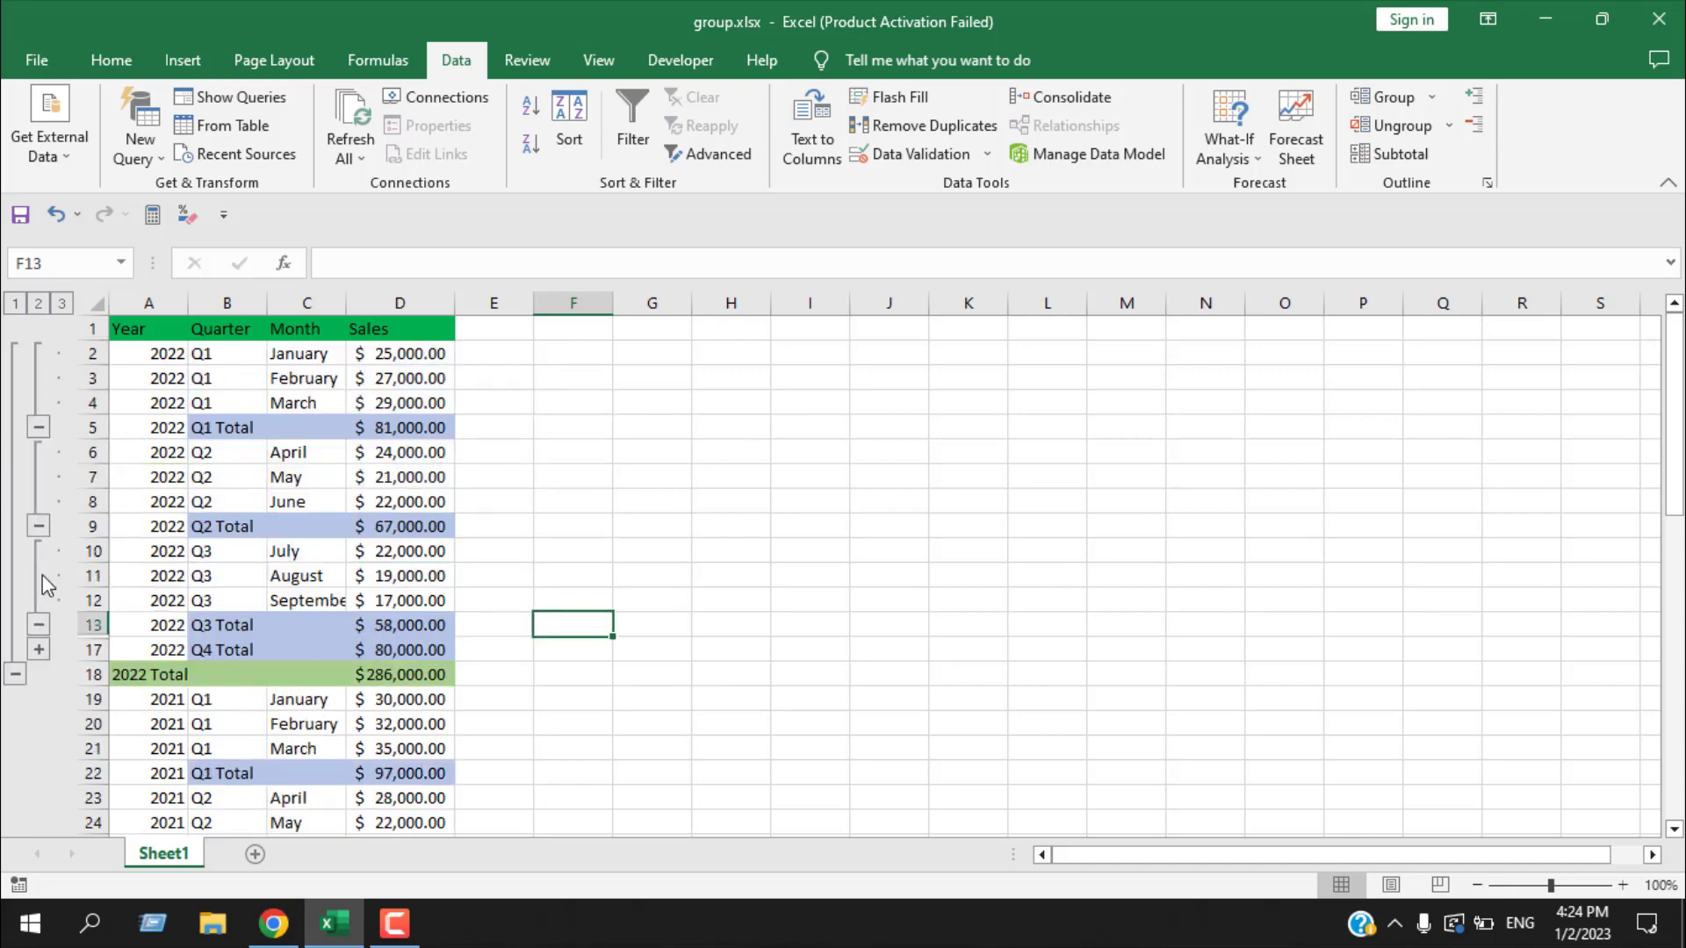
{"action": "left_click", "coordinate": [42, 650]}
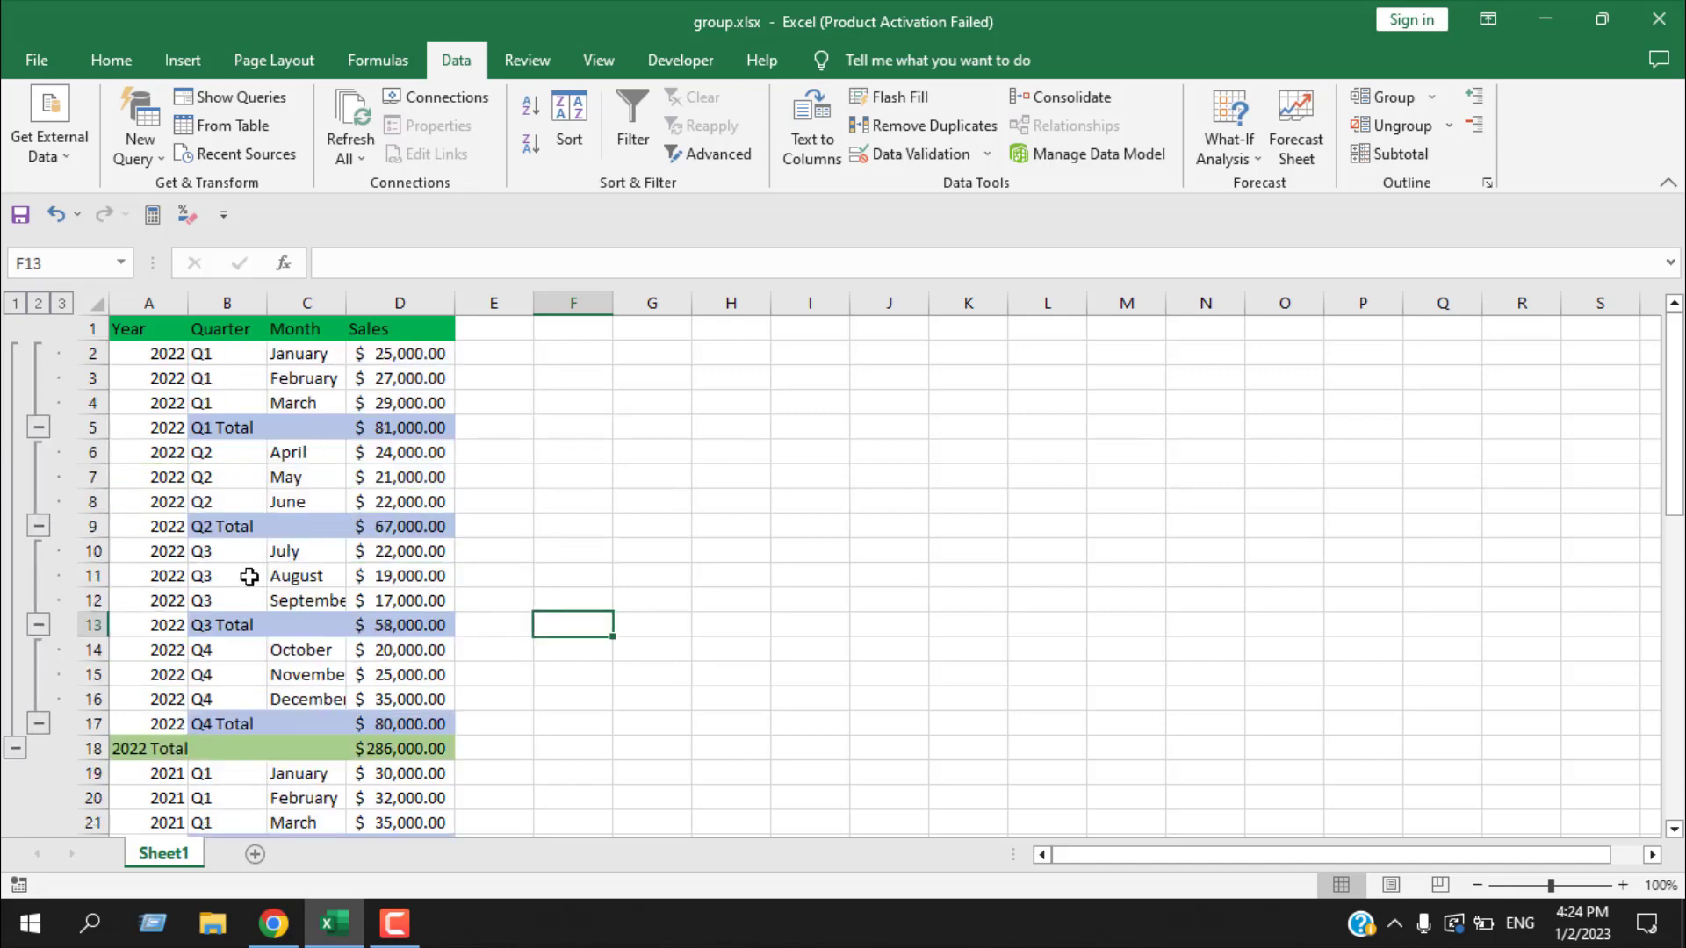
{"action": "left_click", "coordinate": [16, 748]}
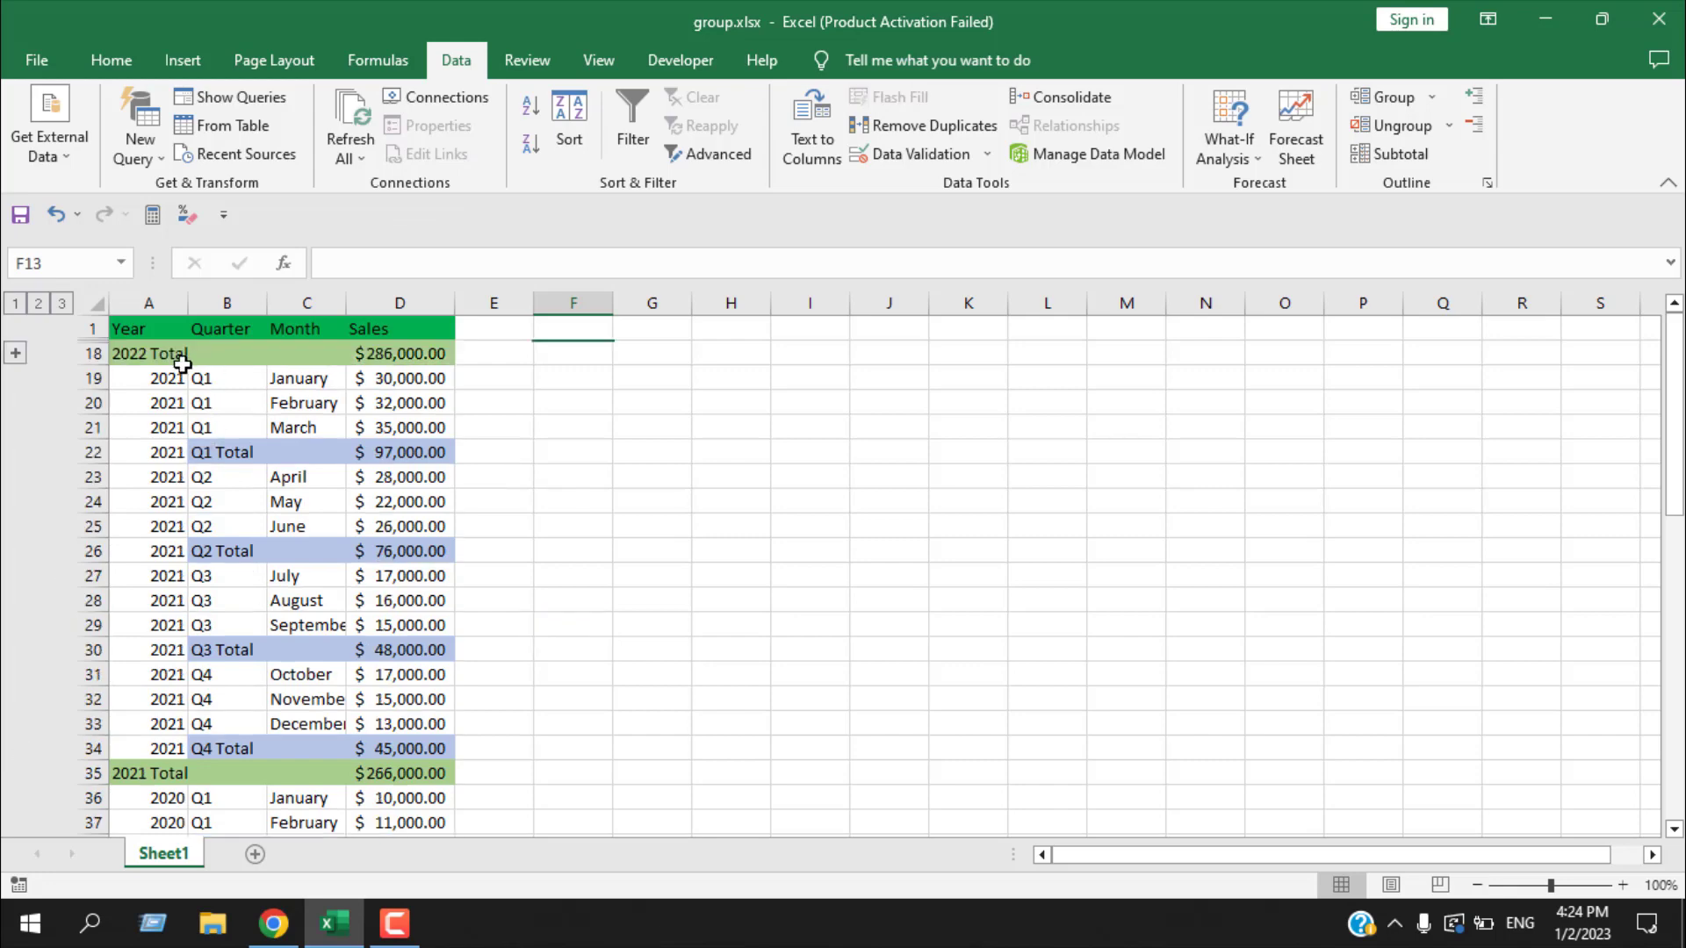
{"action": "scroll", "coordinate": [181, 462], "scroll_direction": "down", "scroll_amount": 7}
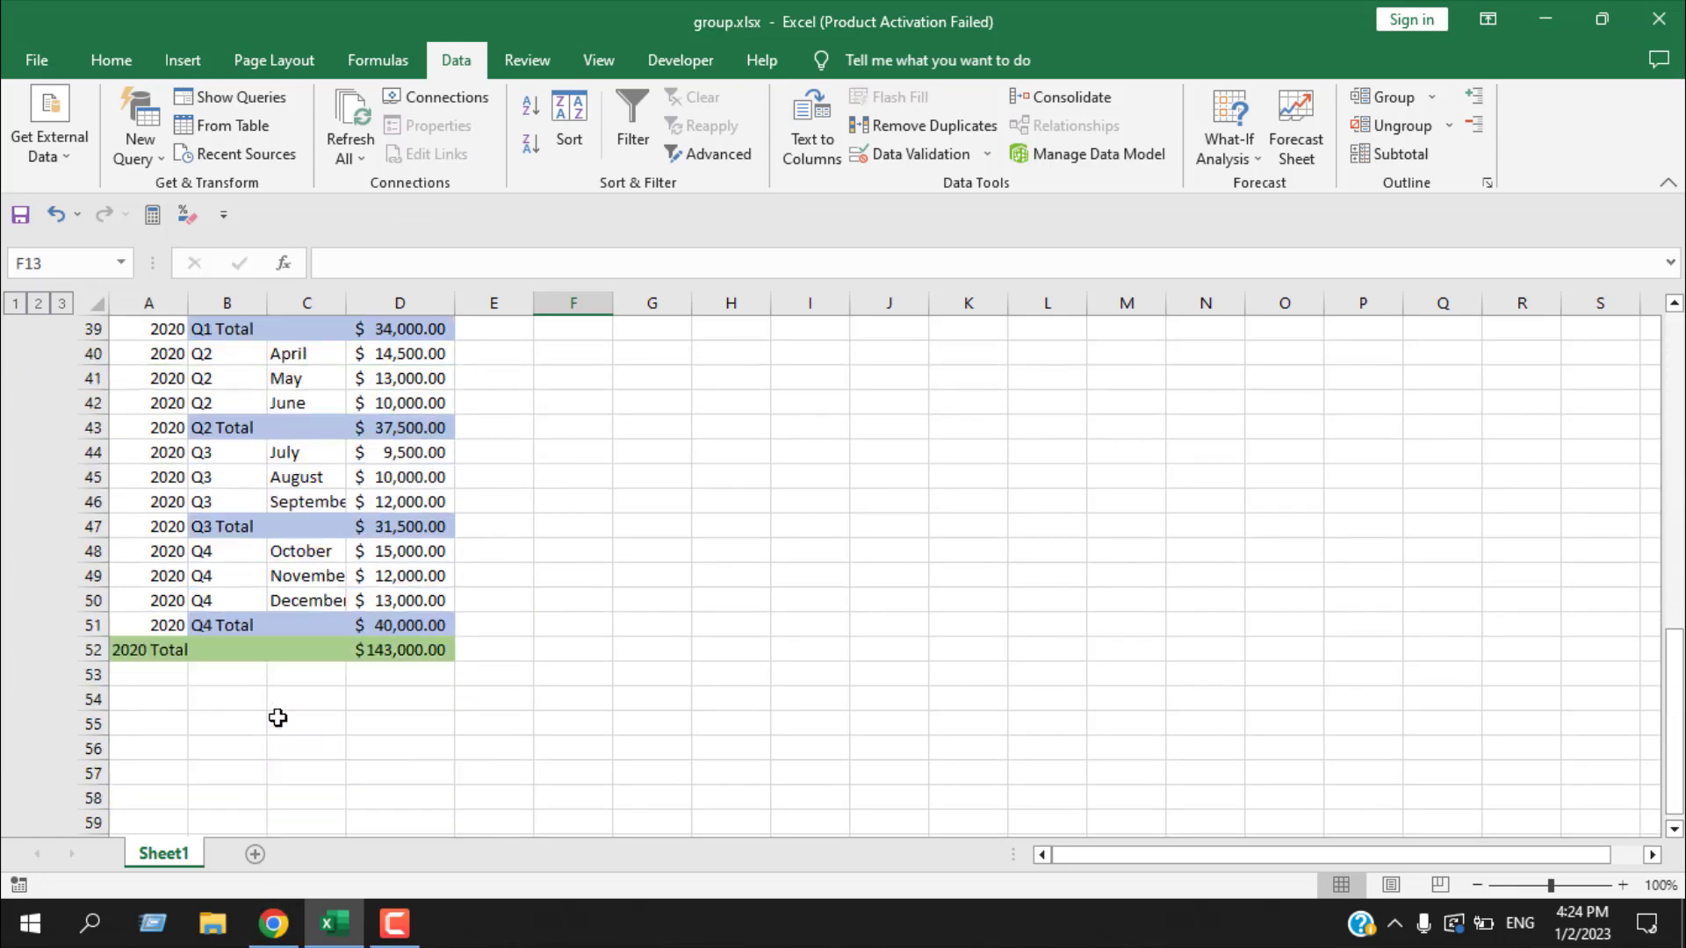
{"action": "scroll", "coordinate": [274, 717], "scroll_direction": "up", "scroll_amount": 3}
{"action": "scroll", "coordinate": [276, 719], "scroll_direction": "up", "scroll_amount": 5}
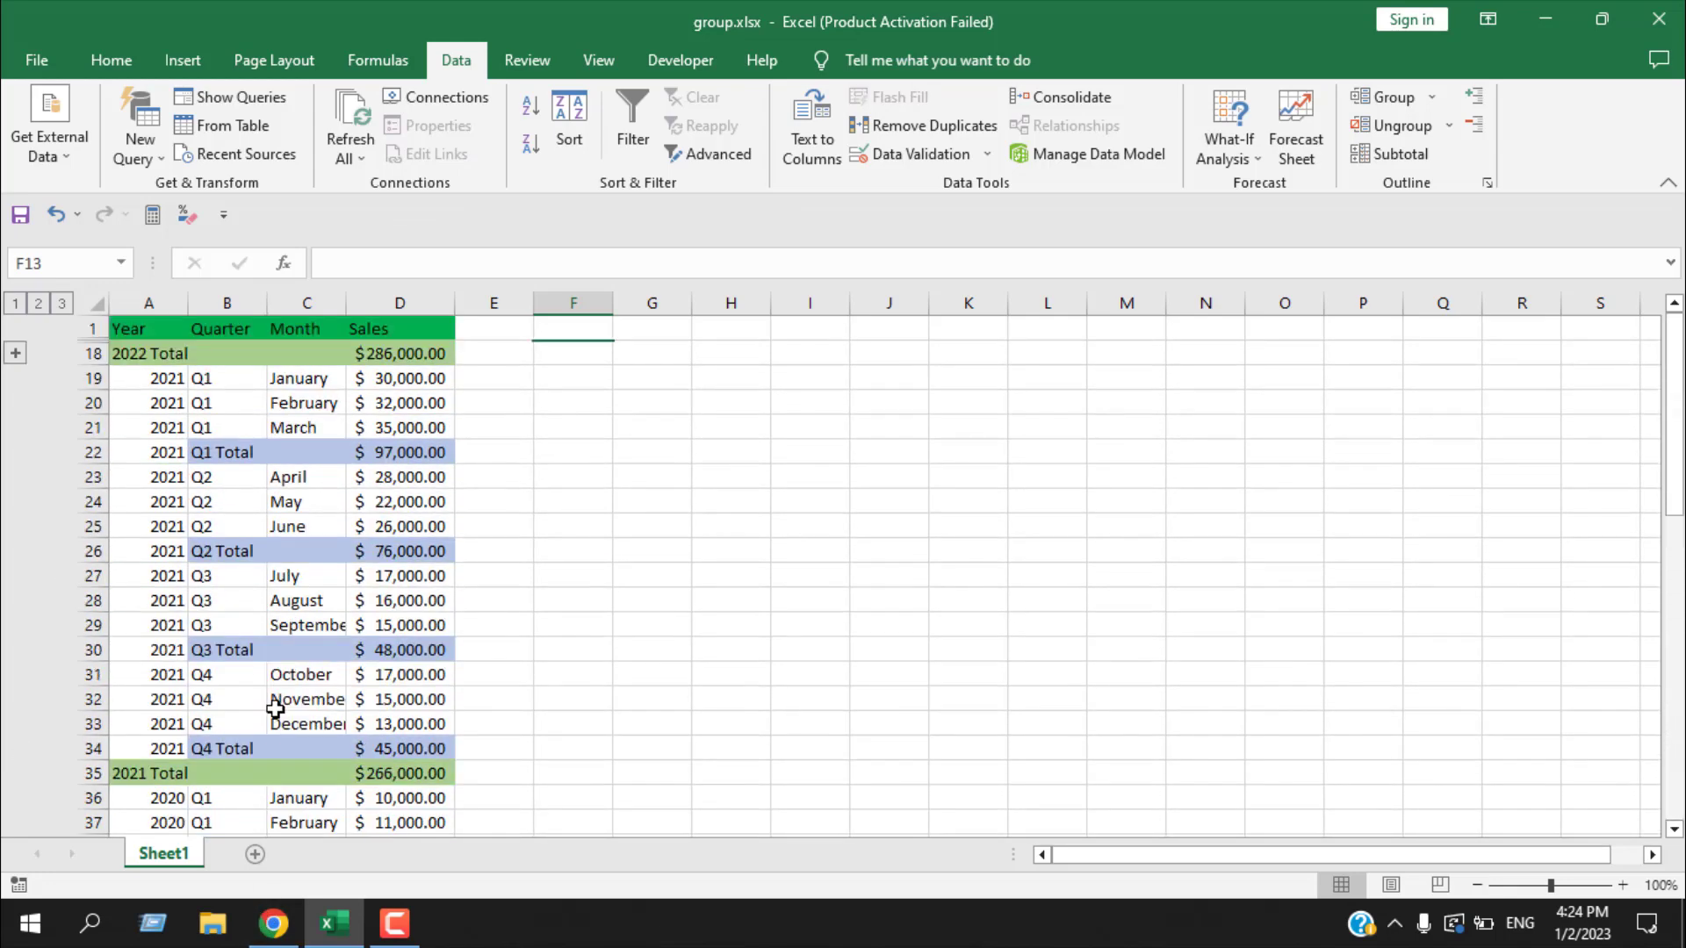
{"action": "left_click", "coordinate": [18, 353]}
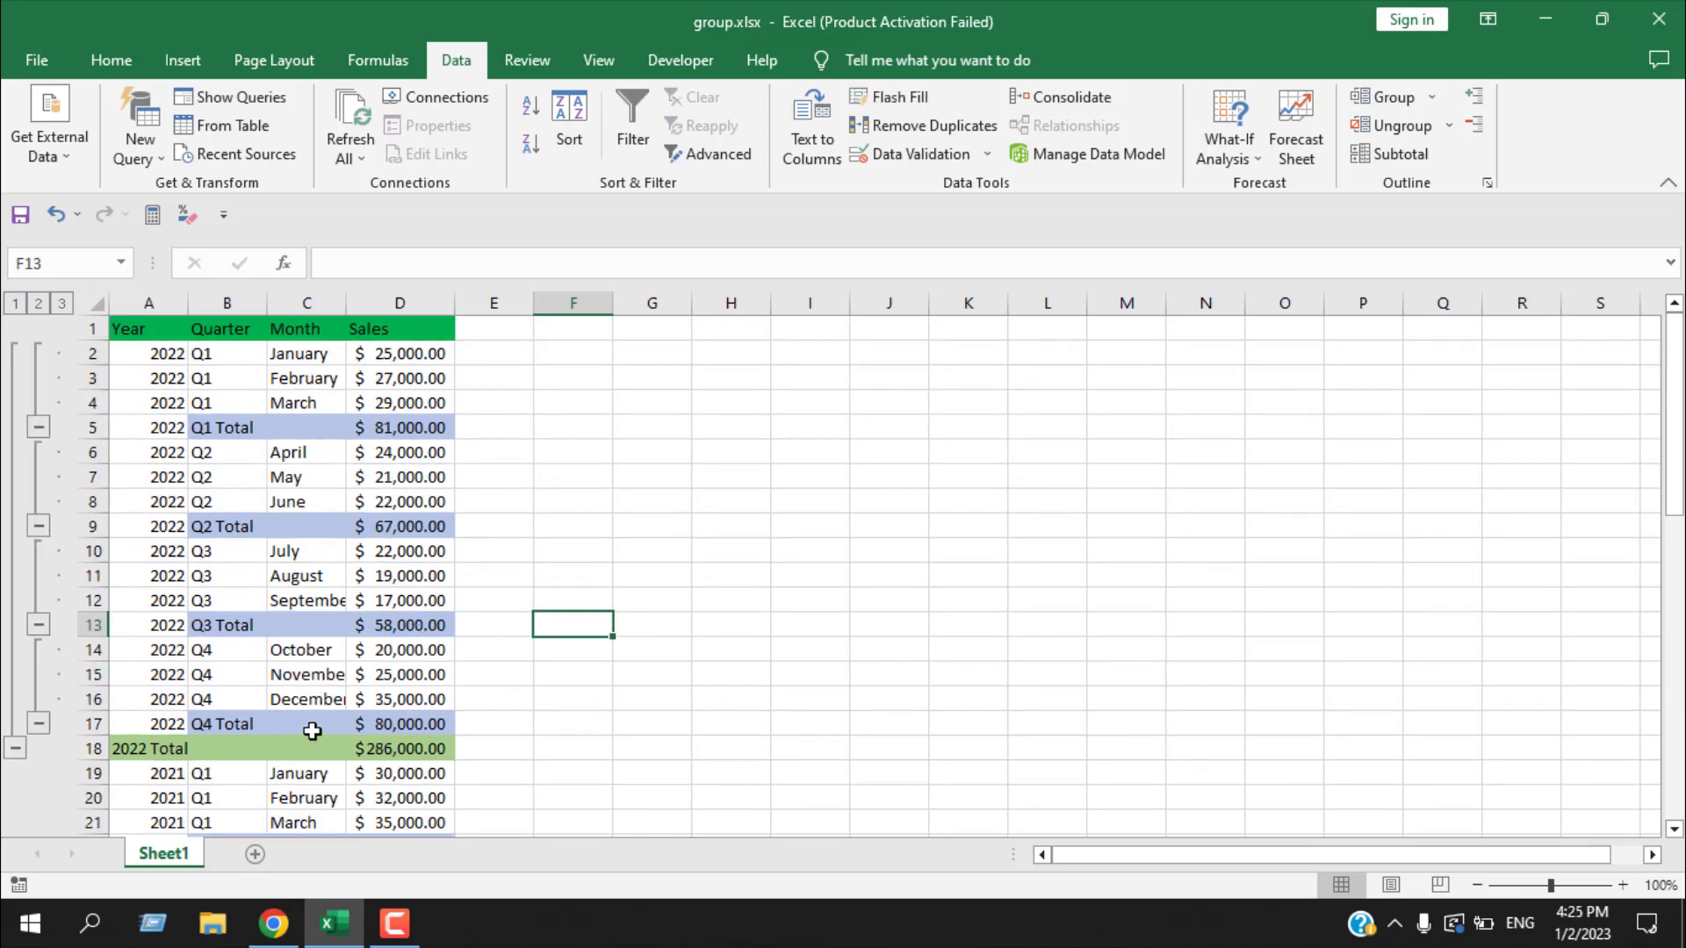
Ungroup the 2022 year rows, then the Q4 month rows
{"action": "left_click_drag", "start_coordinate": [420, 748], "coordinate": [136, 351]}
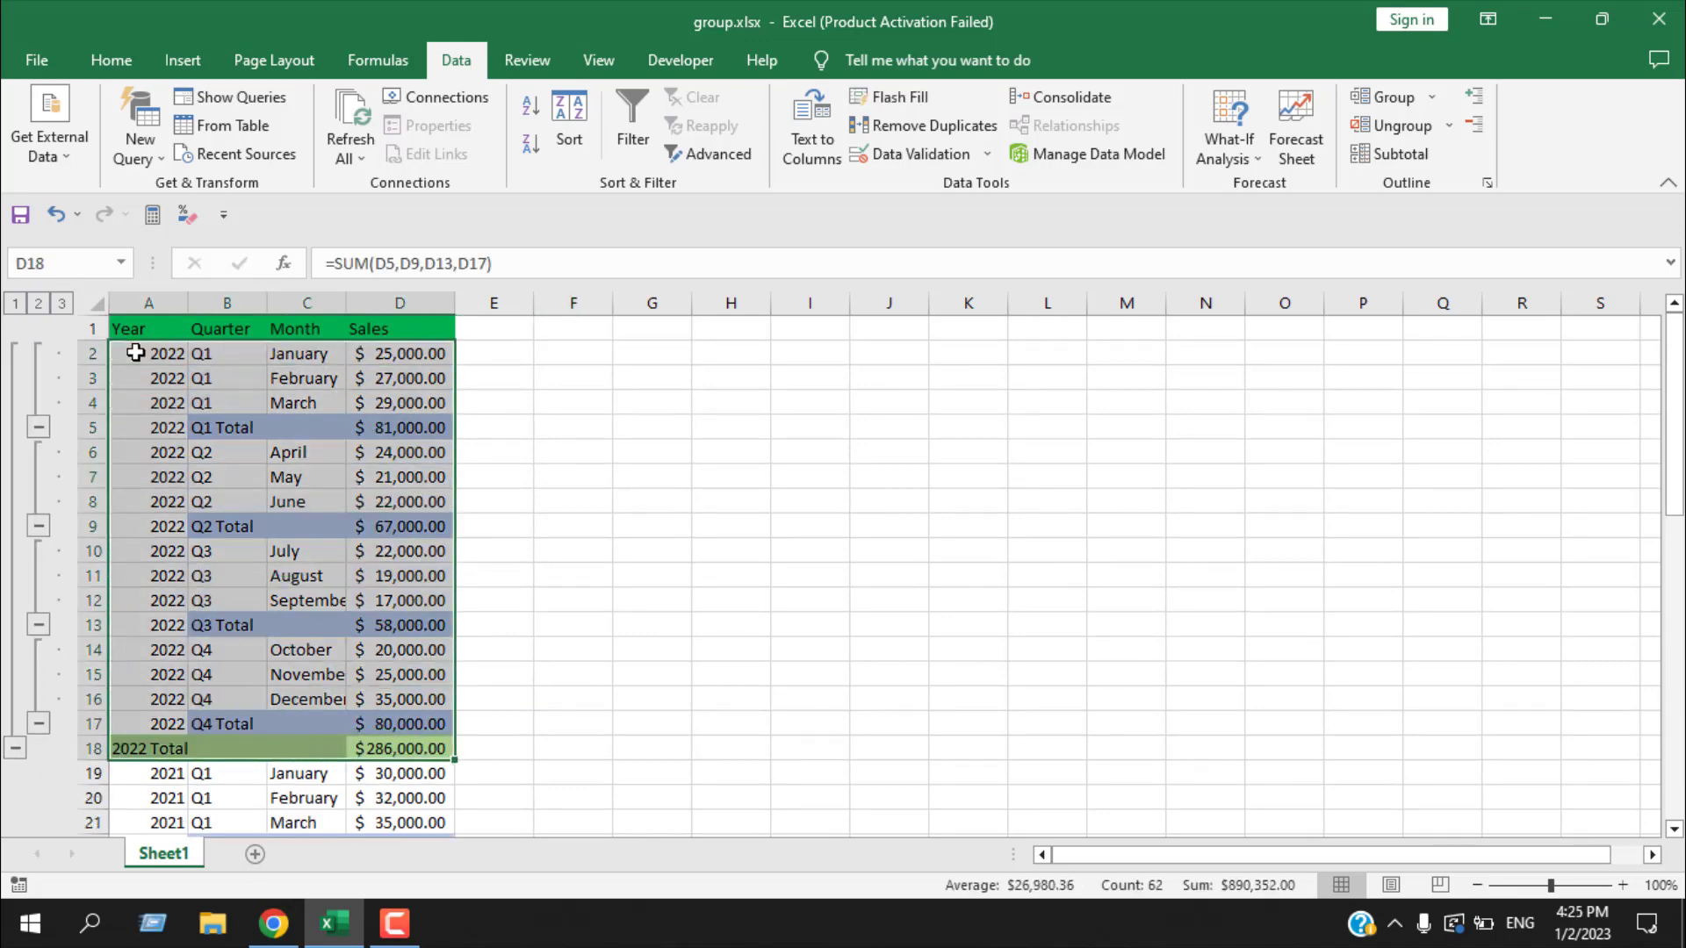
{"action": "key", "text": "alt+shift+Left"}
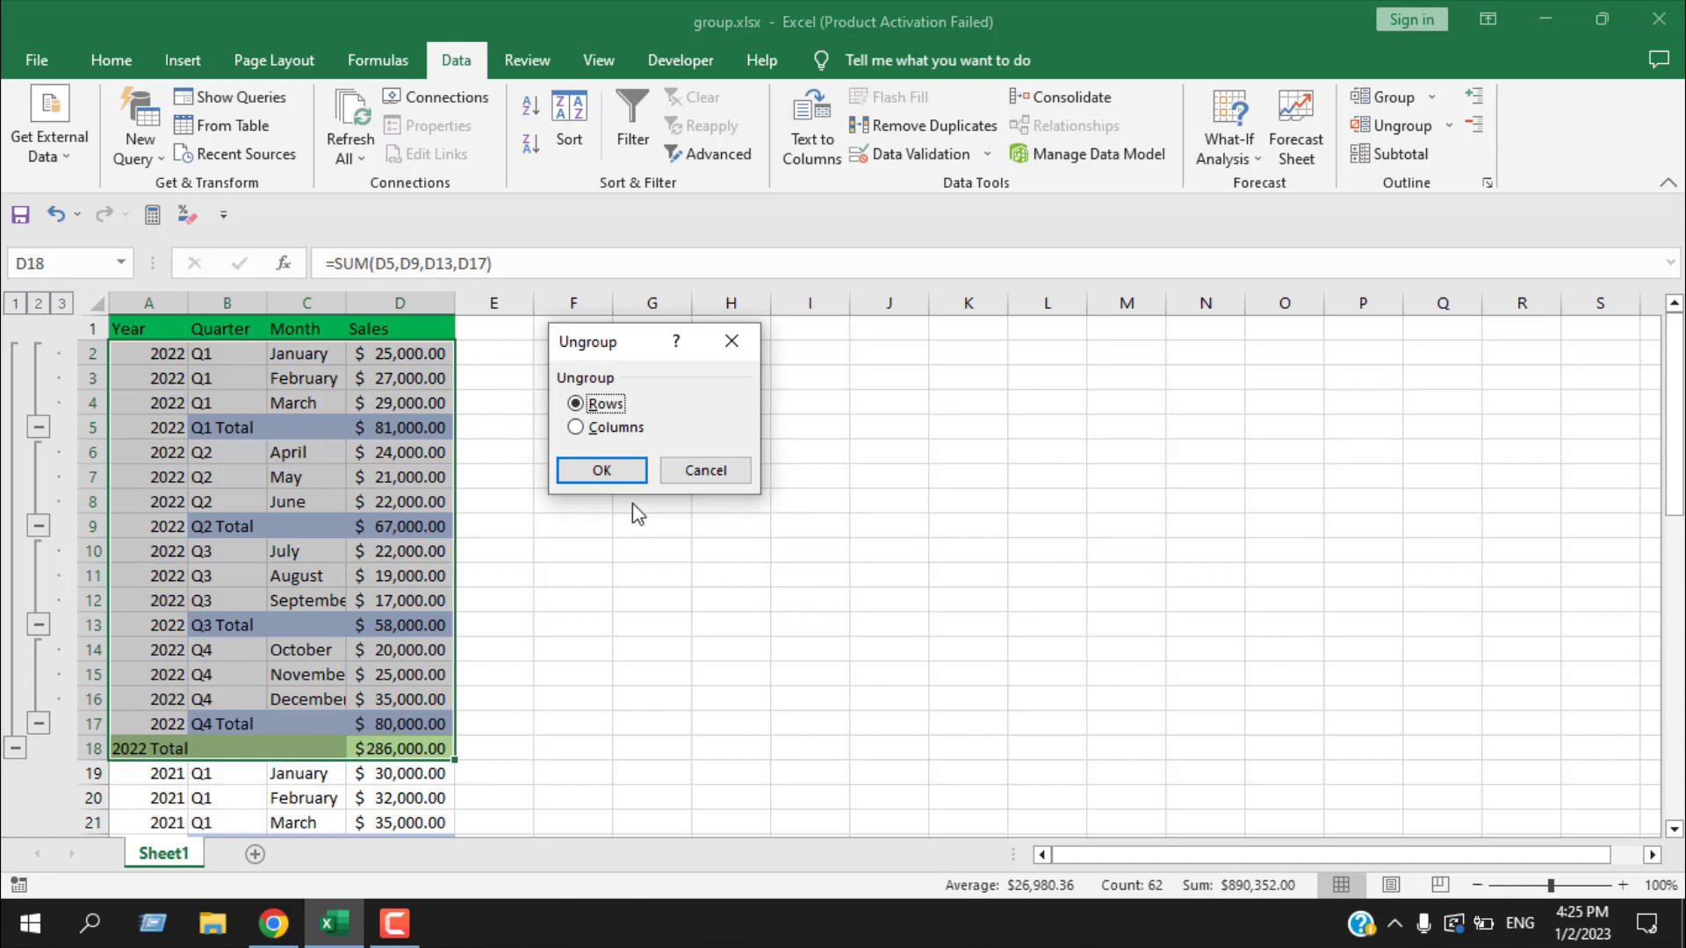
{"action": "left_click", "coordinate": [586, 479]}
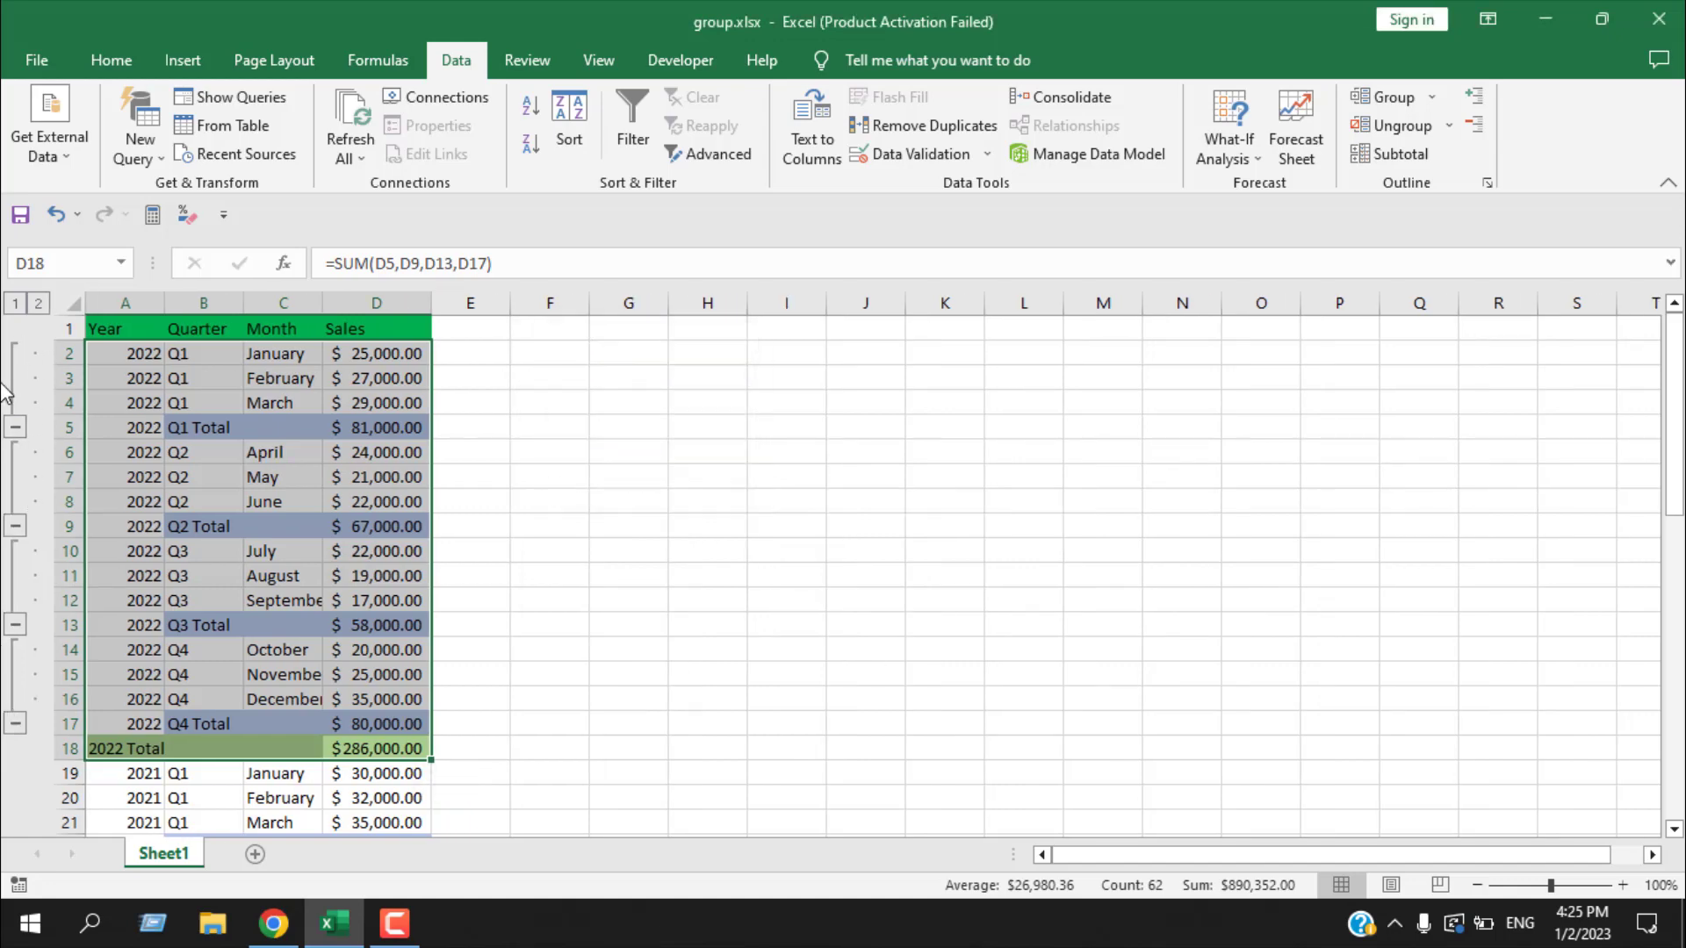
{"action": "left_click", "coordinate": [615, 748]}
{"action": "left_click_drag", "start_coordinate": [411, 703], "coordinate": [222, 659]}
{"action": "key", "text": "alt+shift+Left"}
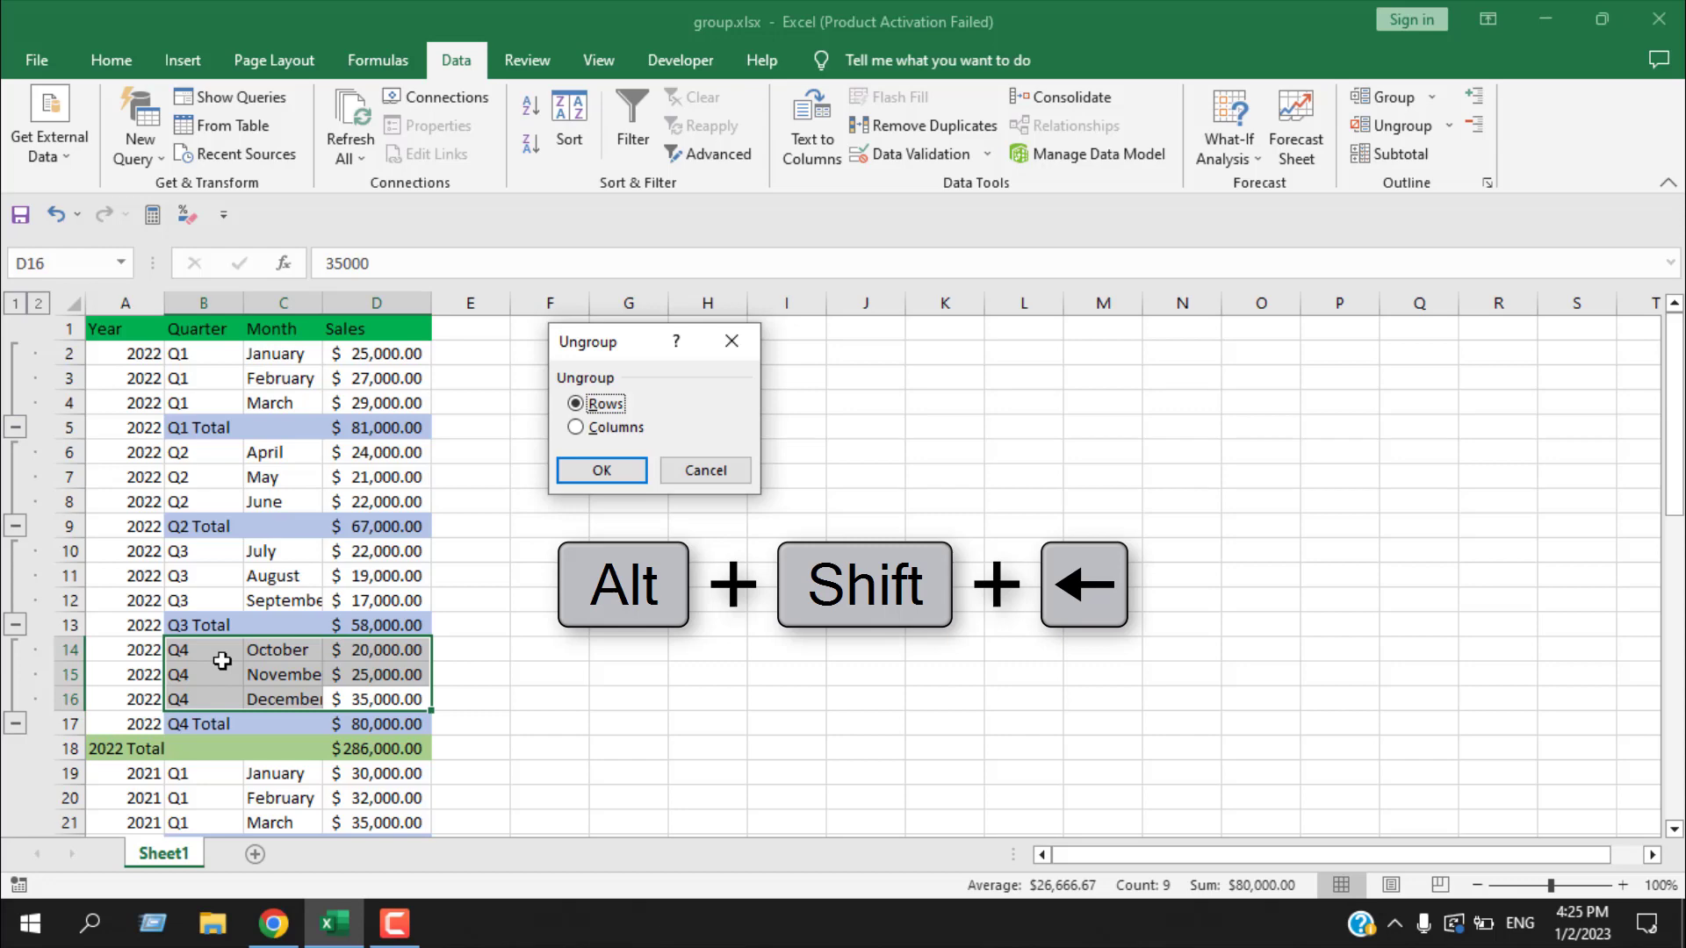
{"action": "key", "text": "Return"}
Ungroup the Q3 month rows, then the Q1 and Q2 rows
{"action": "left_click", "coordinate": [389, 597]}
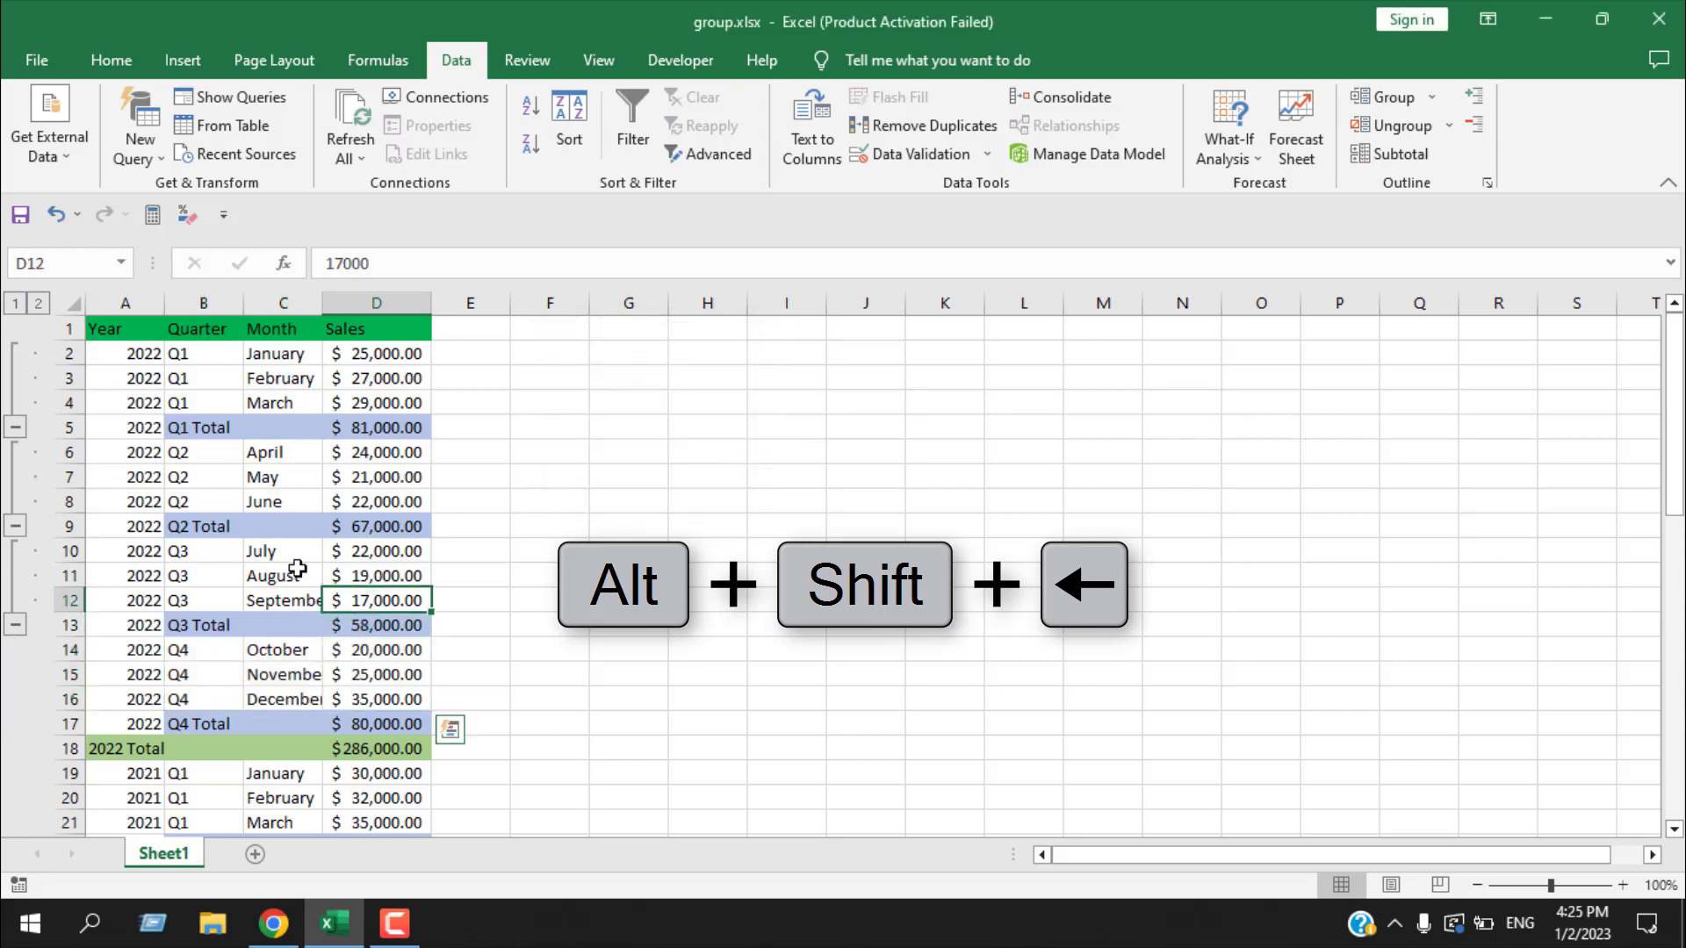
{"action": "left_click_drag", "start_coordinate": [297, 569], "coordinate": [194, 551]}
{"action": "key", "text": "alt+shift+Left"}
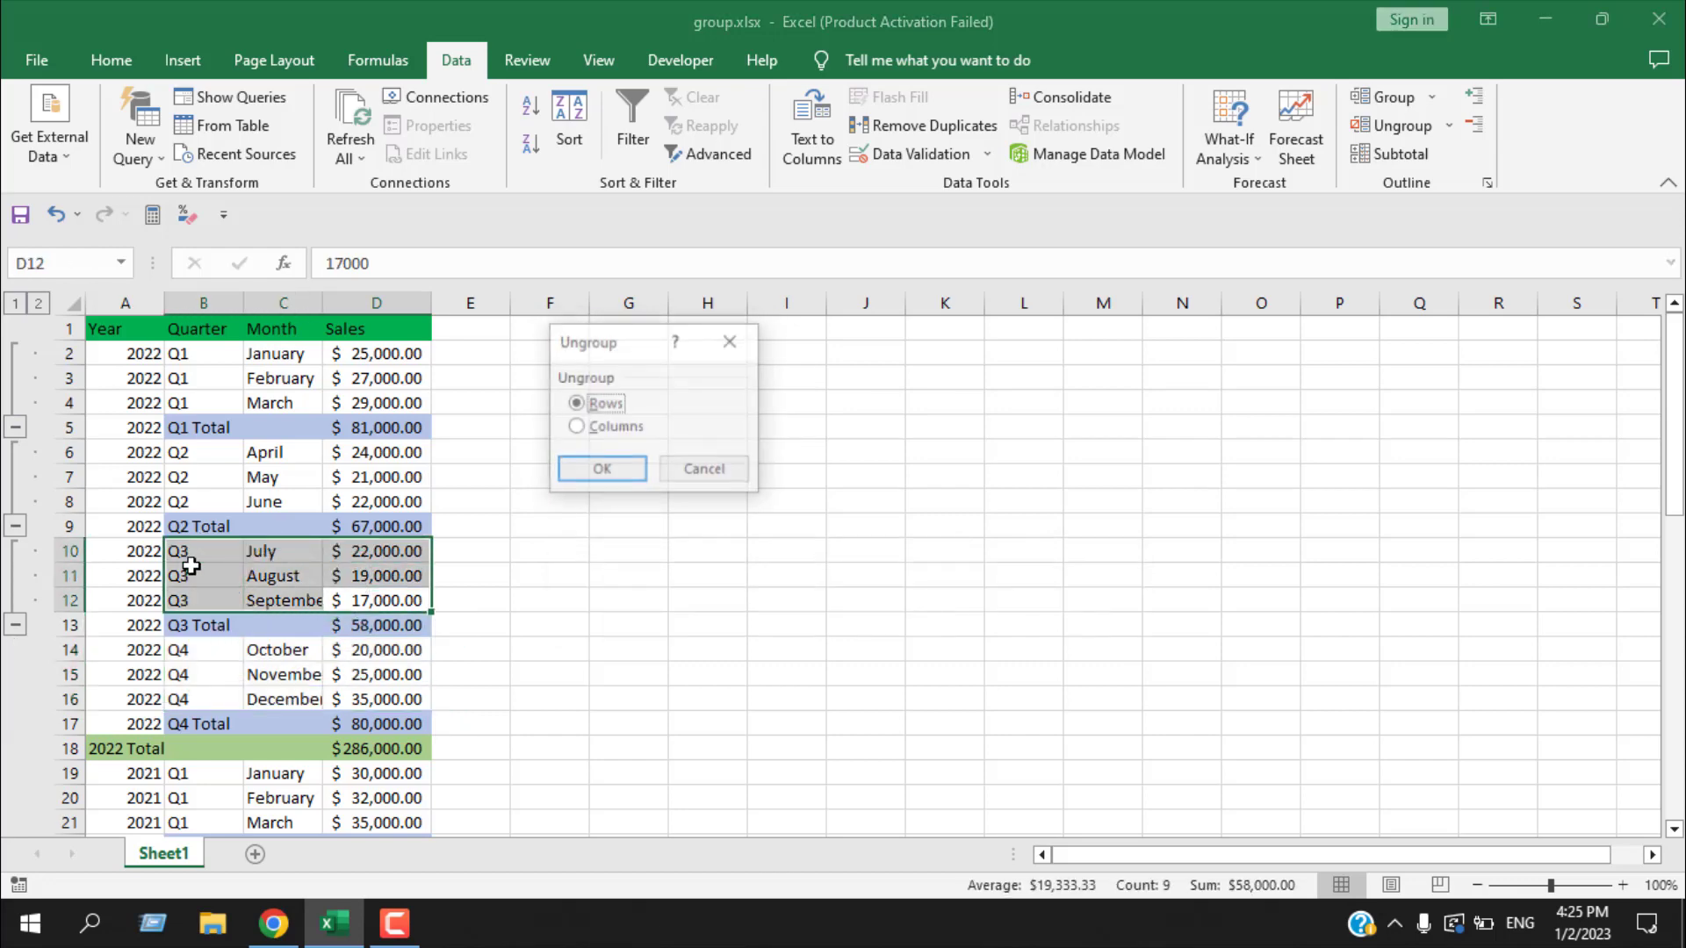
{"action": "key", "text": "Return"}
{"action": "left_click_drag", "start_coordinate": [377, 502], "coordinate": [229, 359]}
{"action": "key", "text": "alt+shift+Left"}
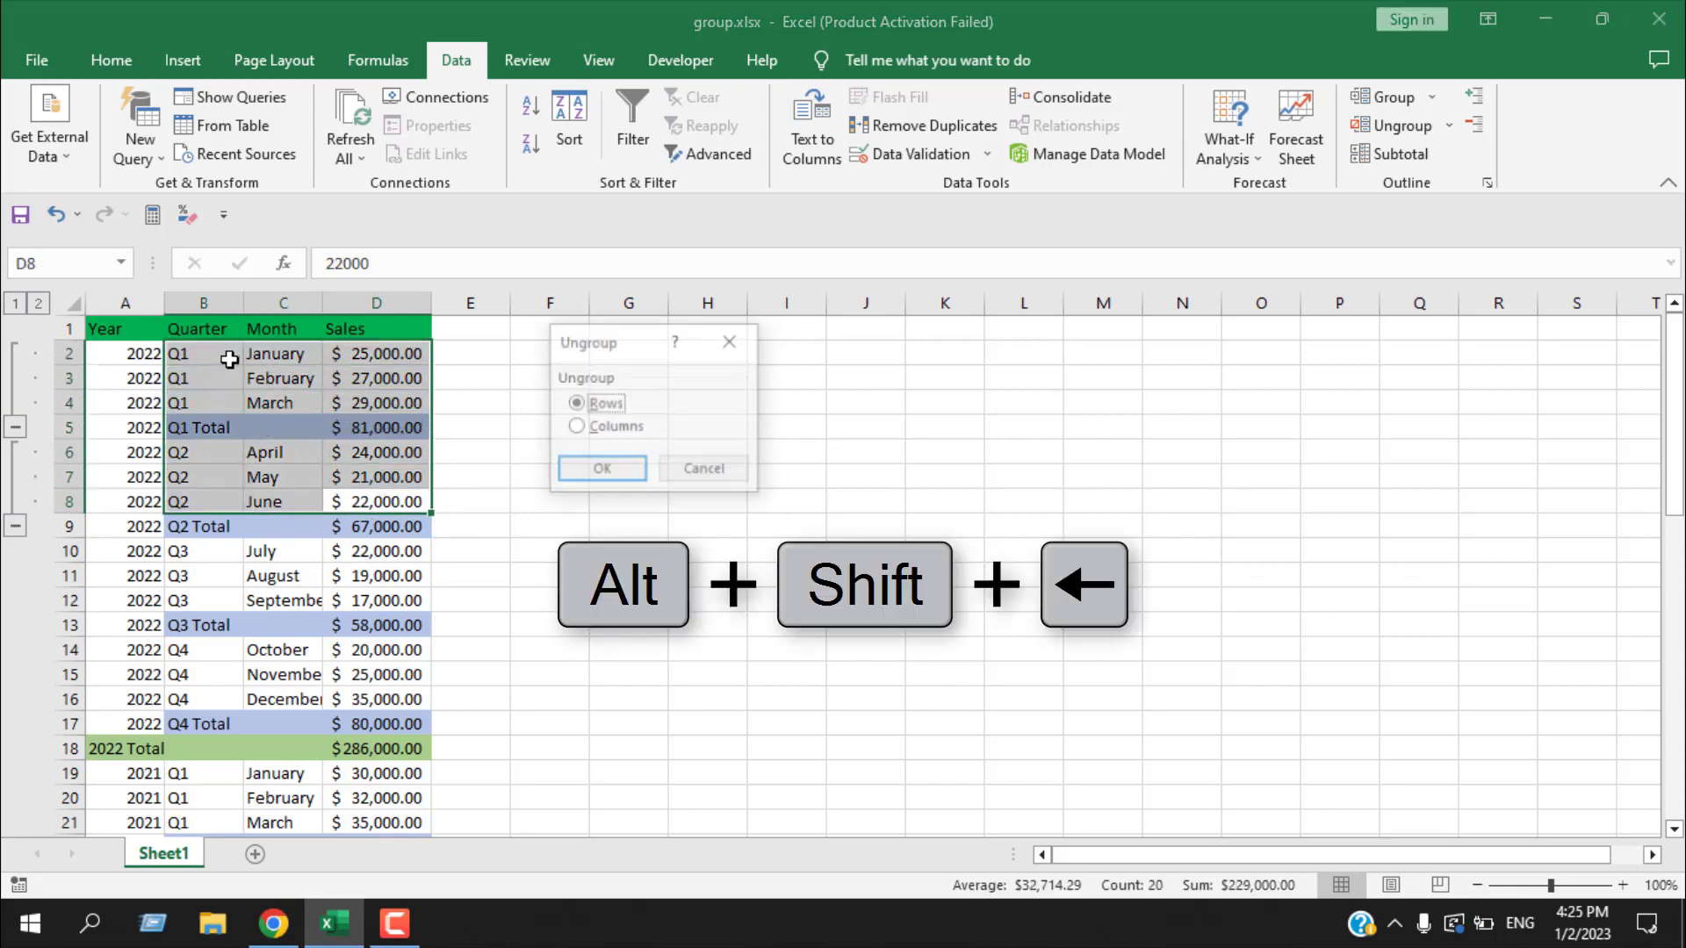
{"action": "key", "text": "Return"}
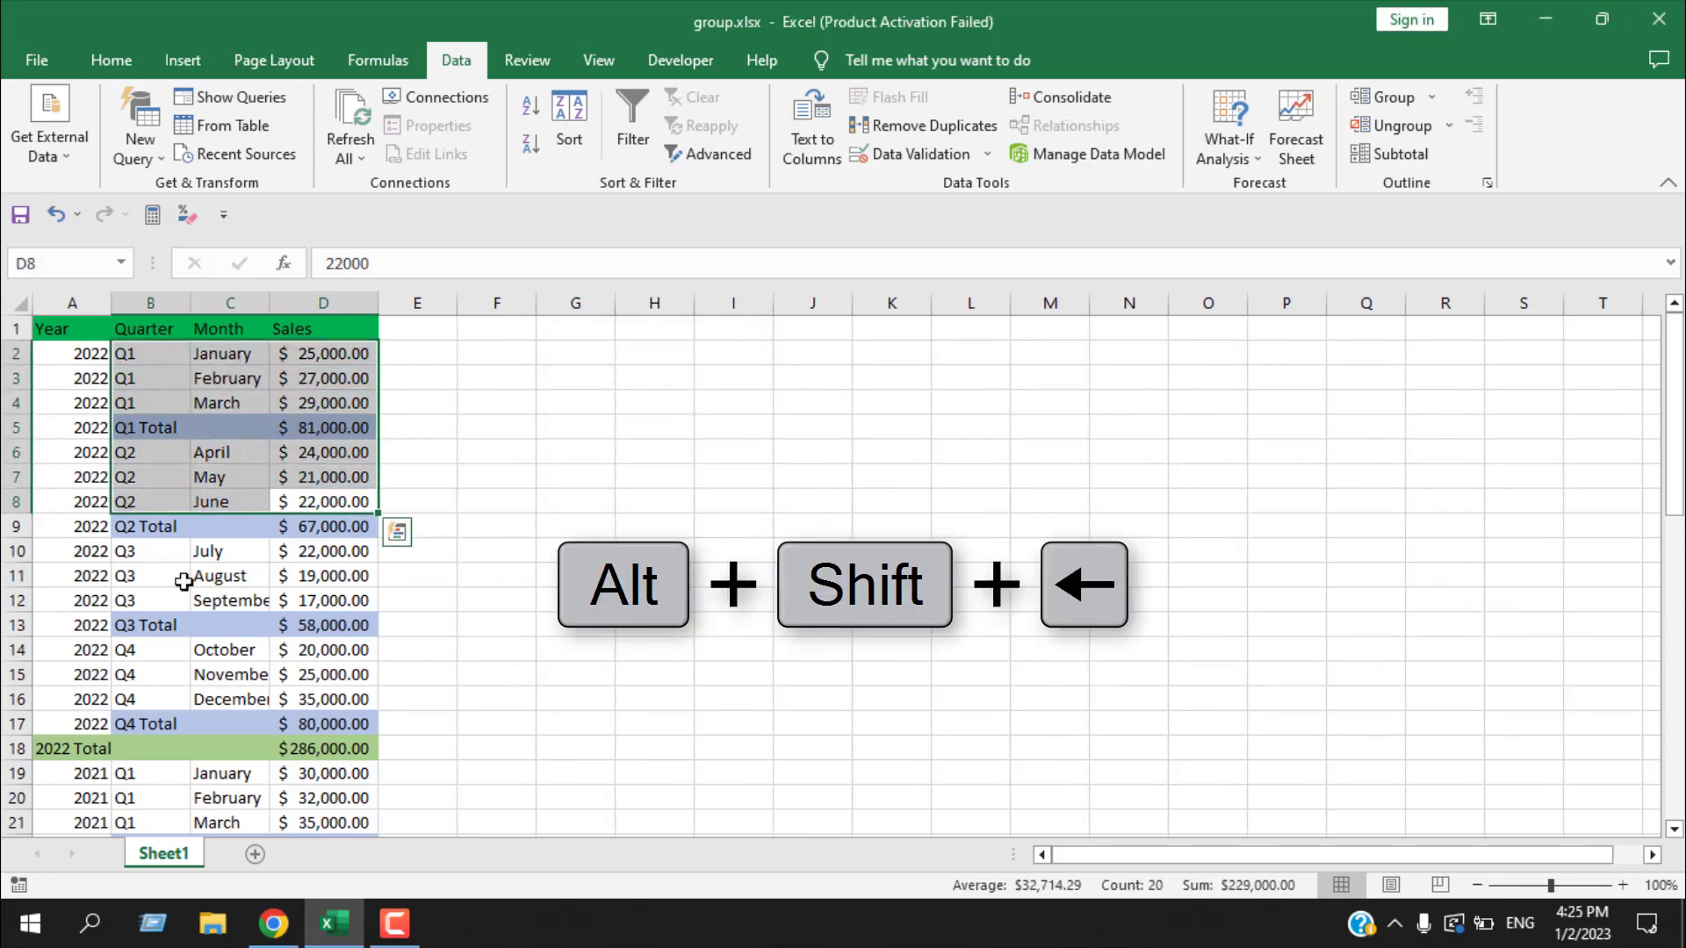
Apply Auto Outline to the whole sales table to group months under quarters and quarters under years
{"action": "left_click", "coordinate": [486, 602]}
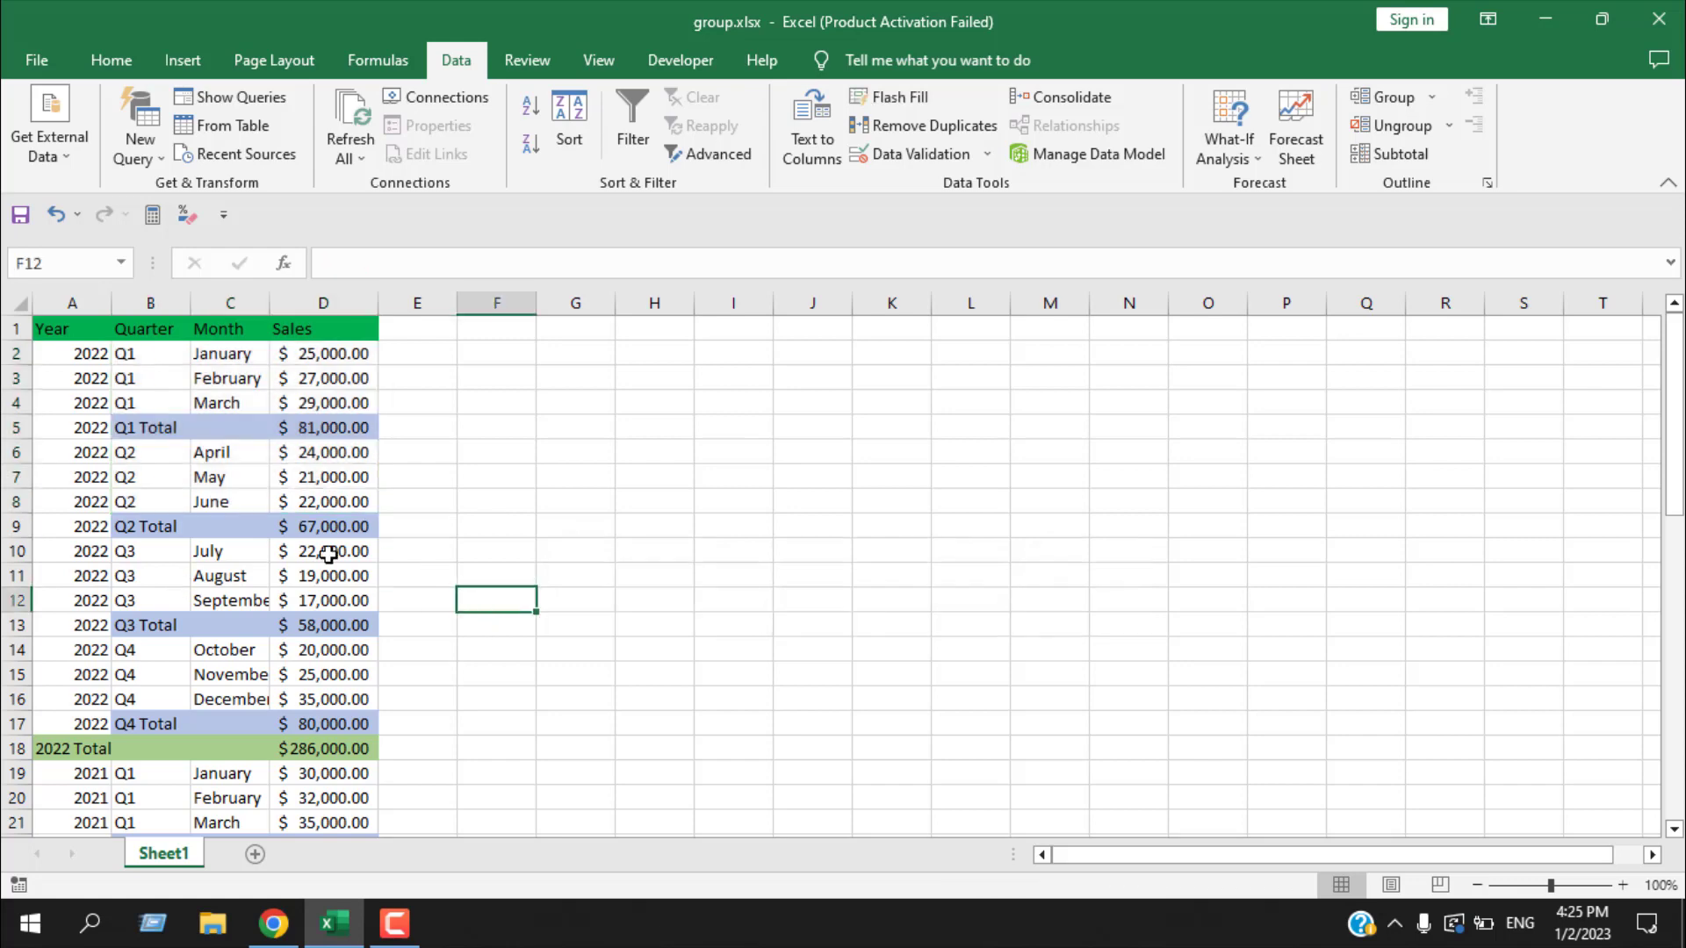
{"action": "left_click_drag", "start_coordinate": [35, 350], "coordinate": [317, 775]}
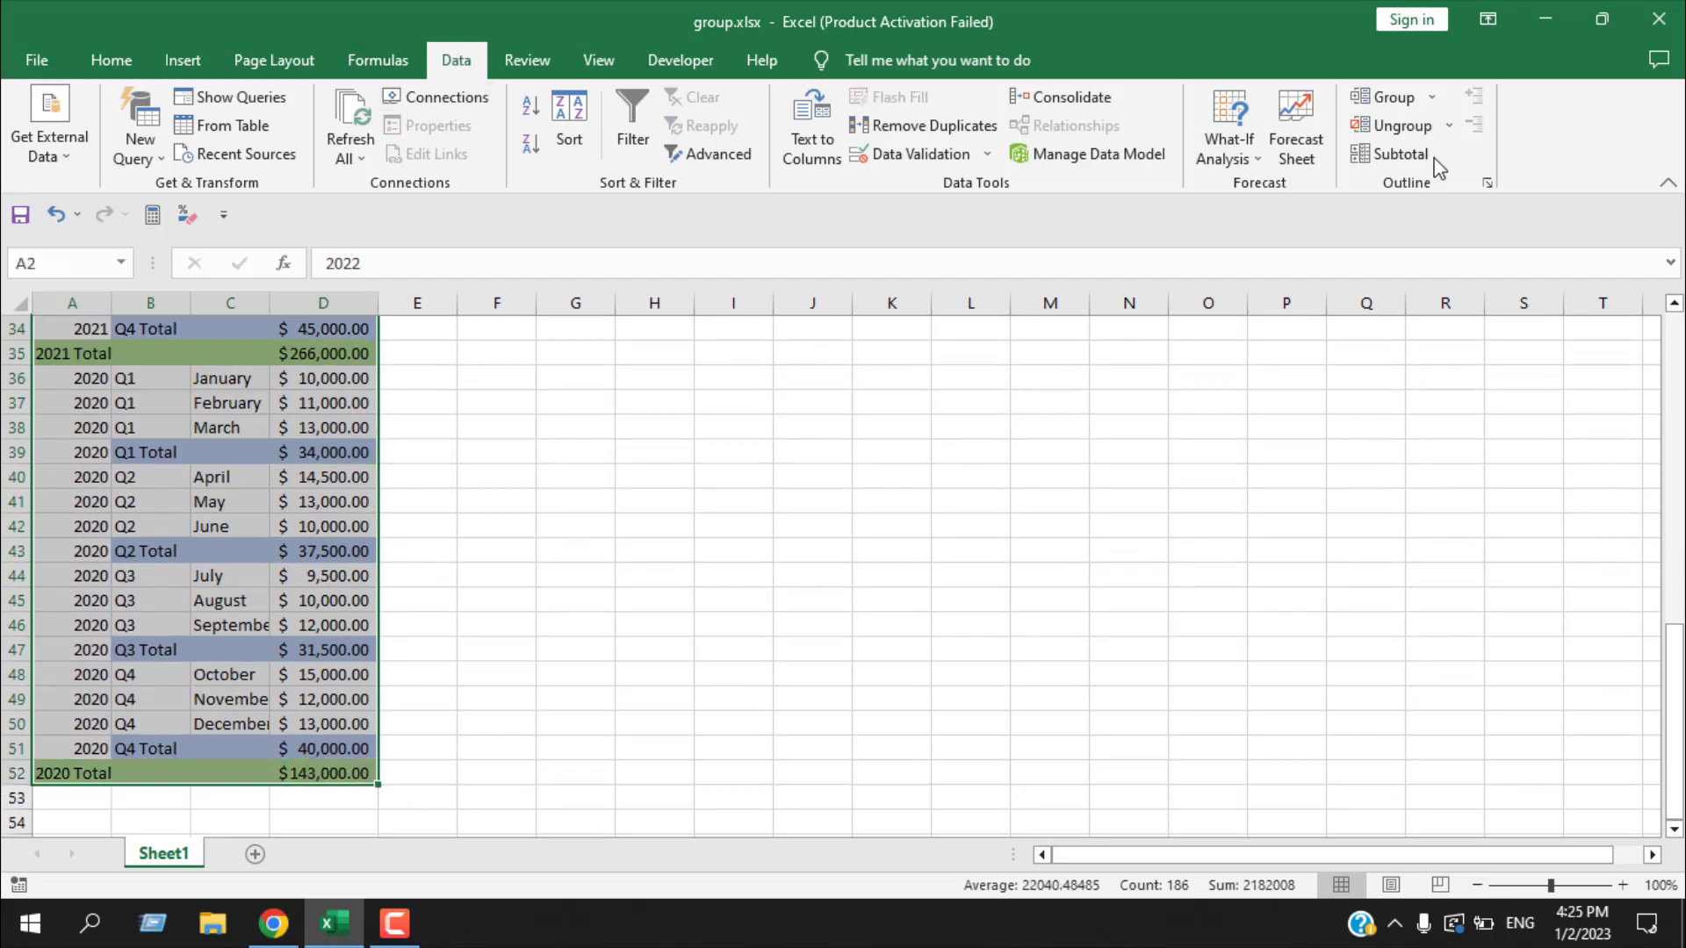
{"action": "left_click", "coordinate": [1433, 99]}
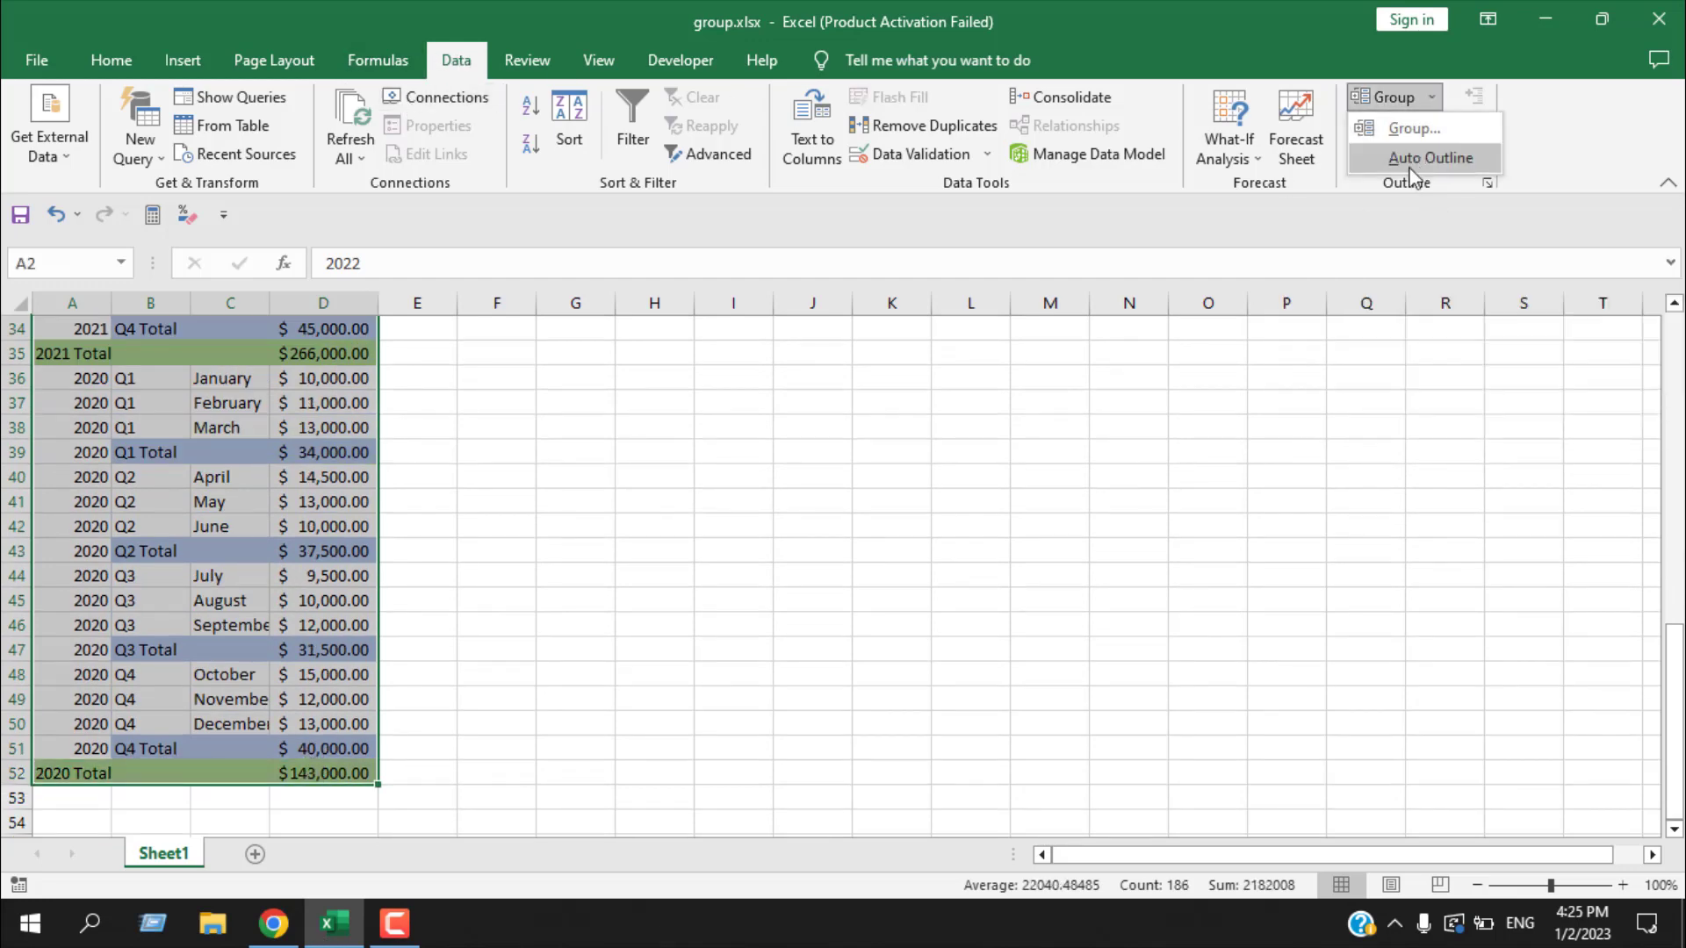
{"action": "left_click", "coordinate": [1423, 160]}
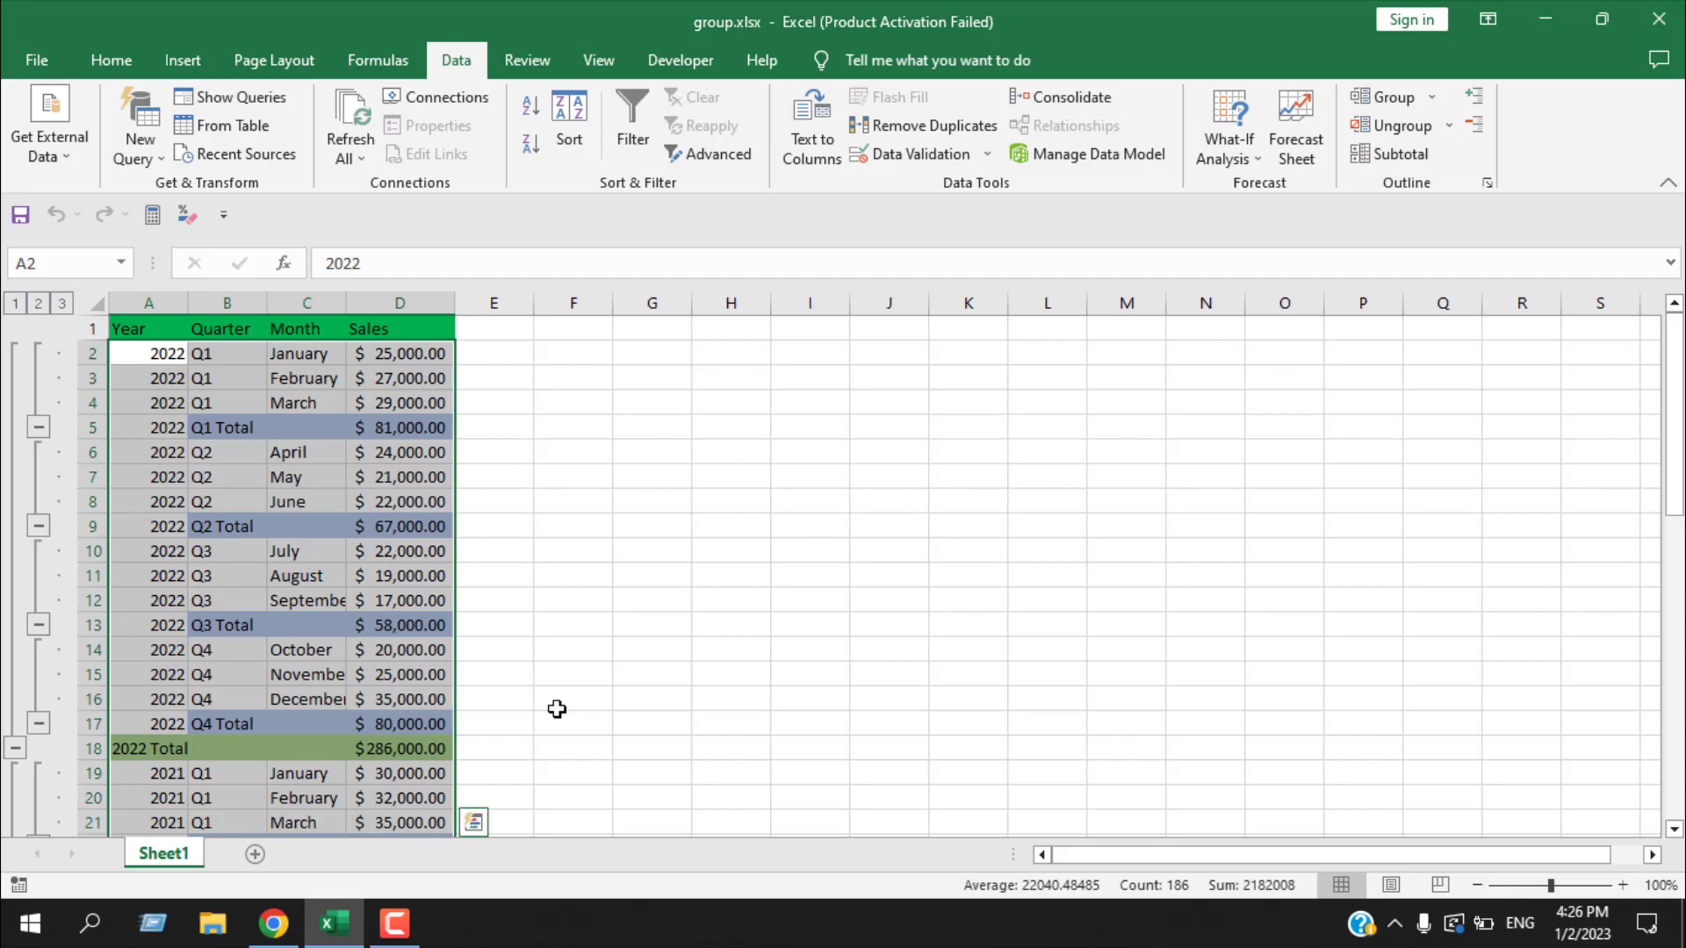
{"action": "scroll", "coordinate": [562, 694], "scroll_direction": "down", "scroll_amount": 6}
{"action": "scroll", "coordinate": [363, 564], "scroll_direction": "down", "scroll_amount": 6}
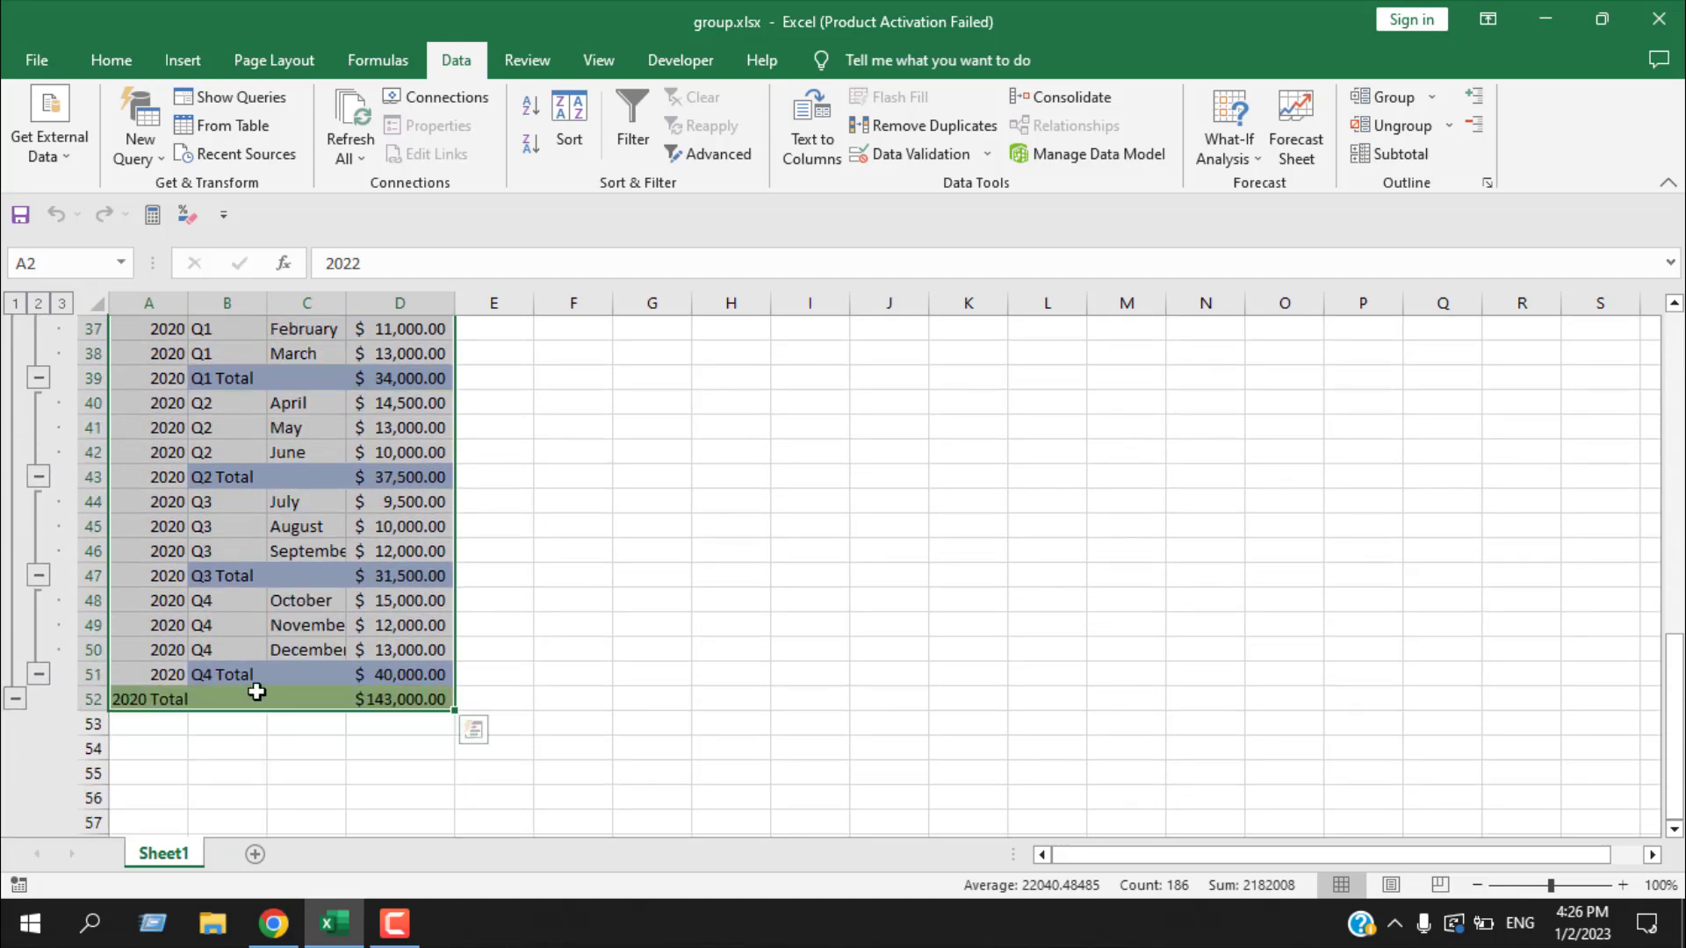
{"action": "scroll", "coordinate": [256, 692], "scroll_direction": "up", "scroll_amount": 12}
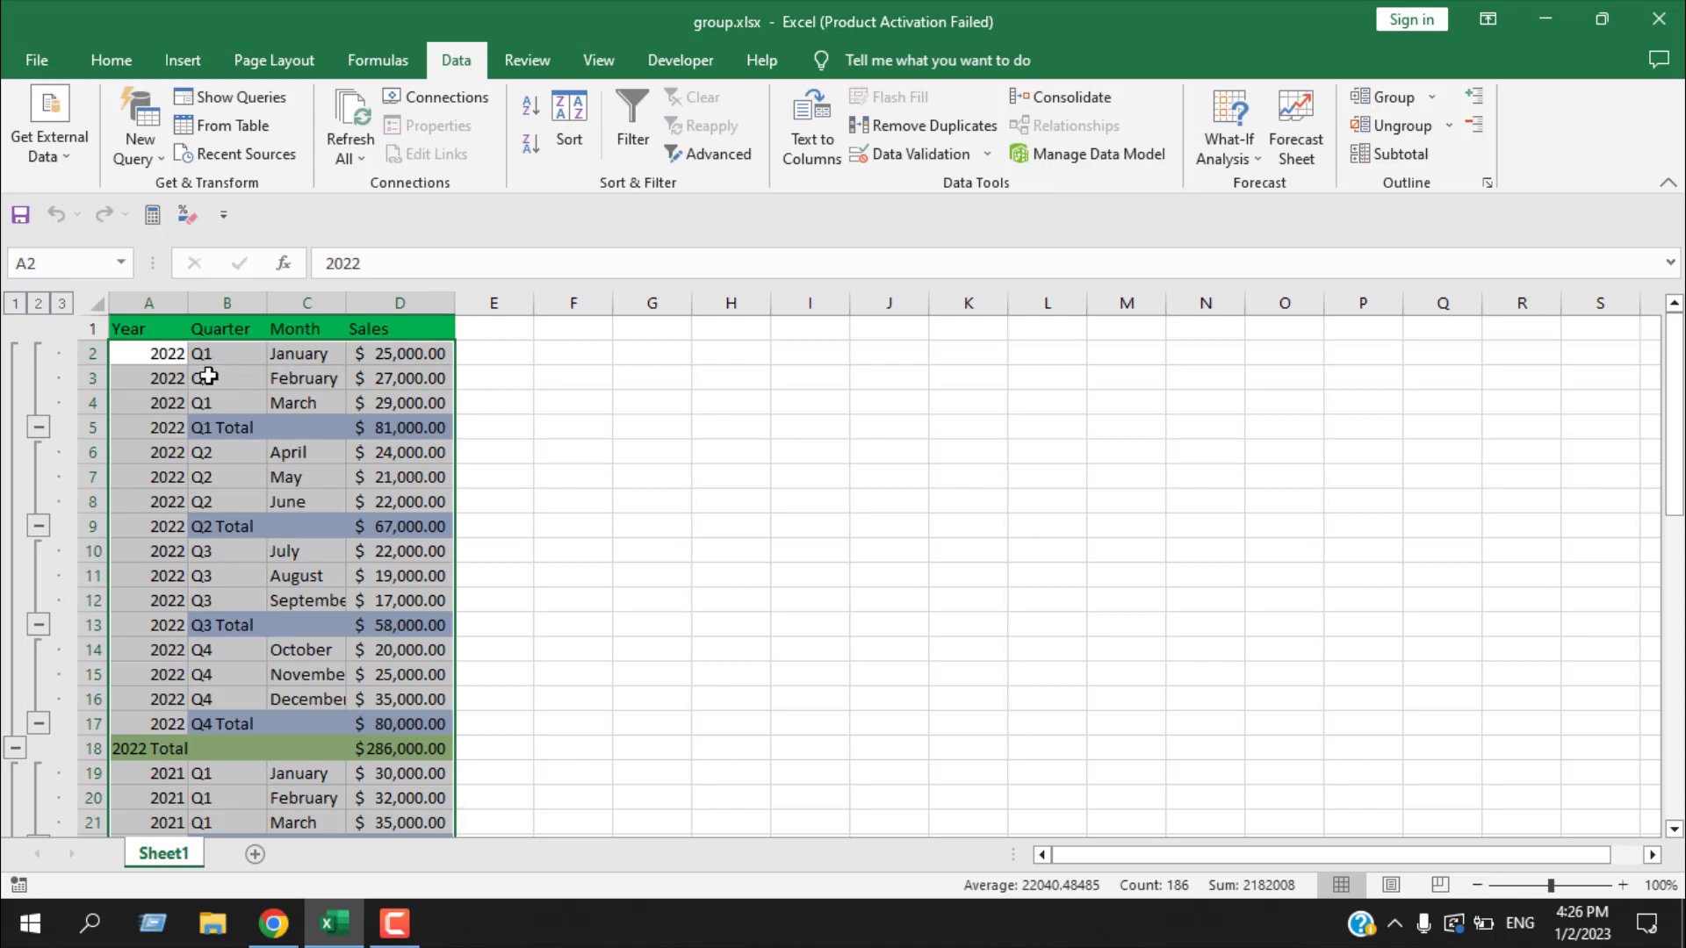
{"action": "left_click_drag", "start_coordinate": [227, 355], "coordinate": [429, 397]}
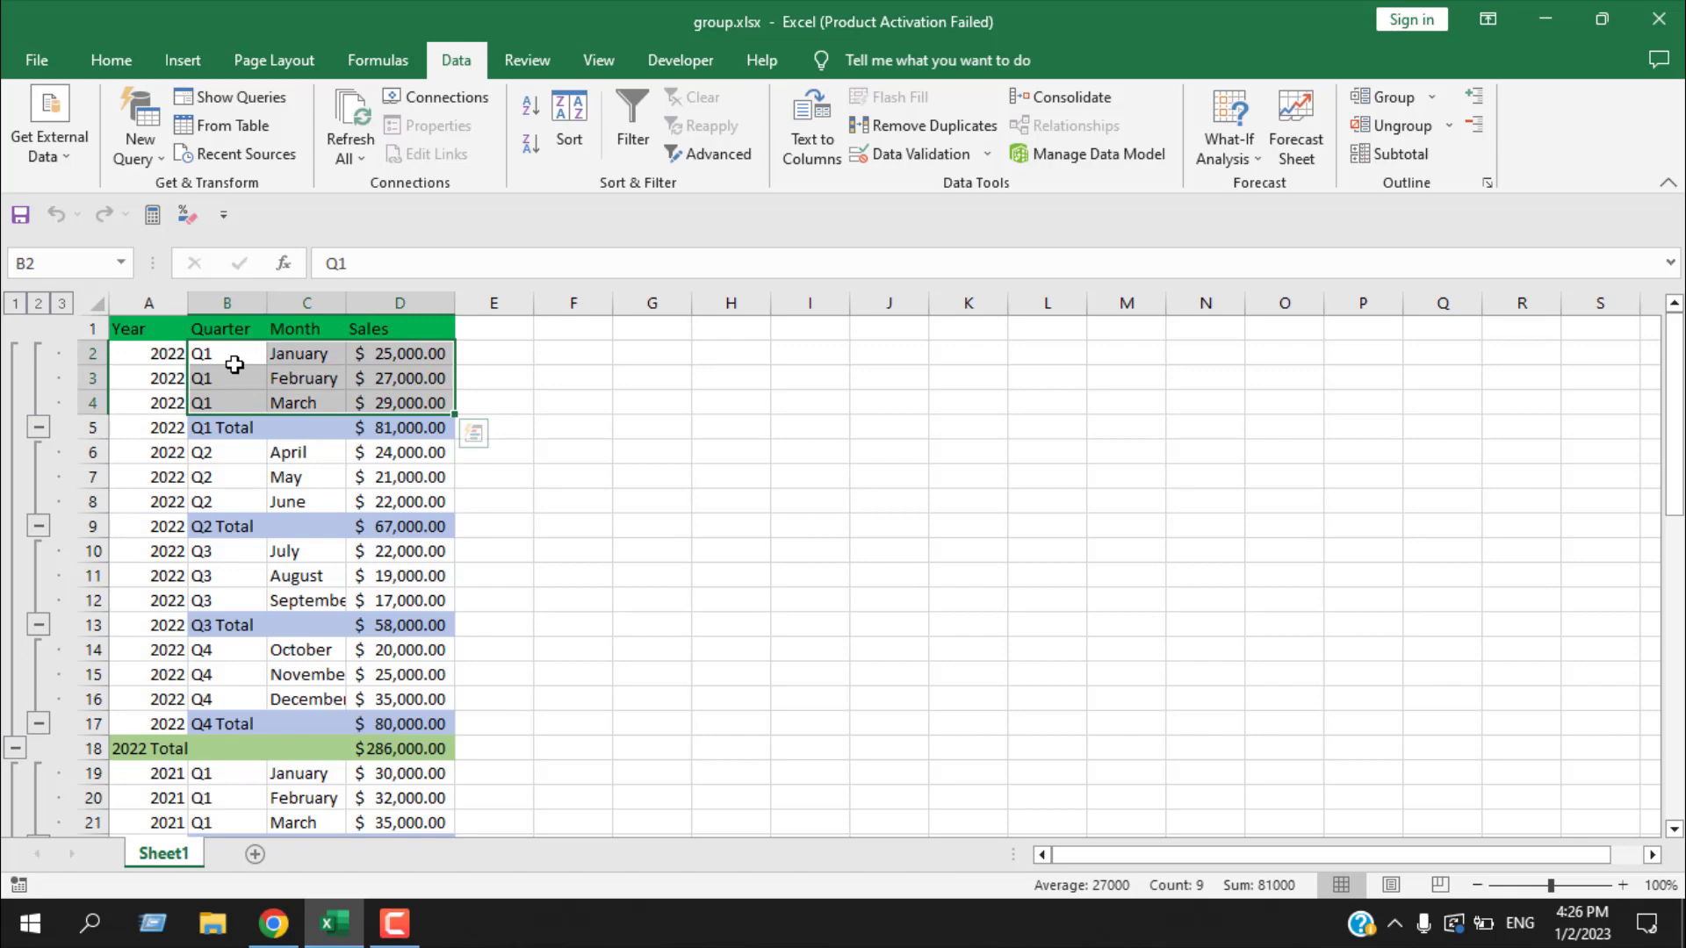
{"action": "left_click_drag", "start_coordinate": [219, 429], "coordinate": [394, 433]}
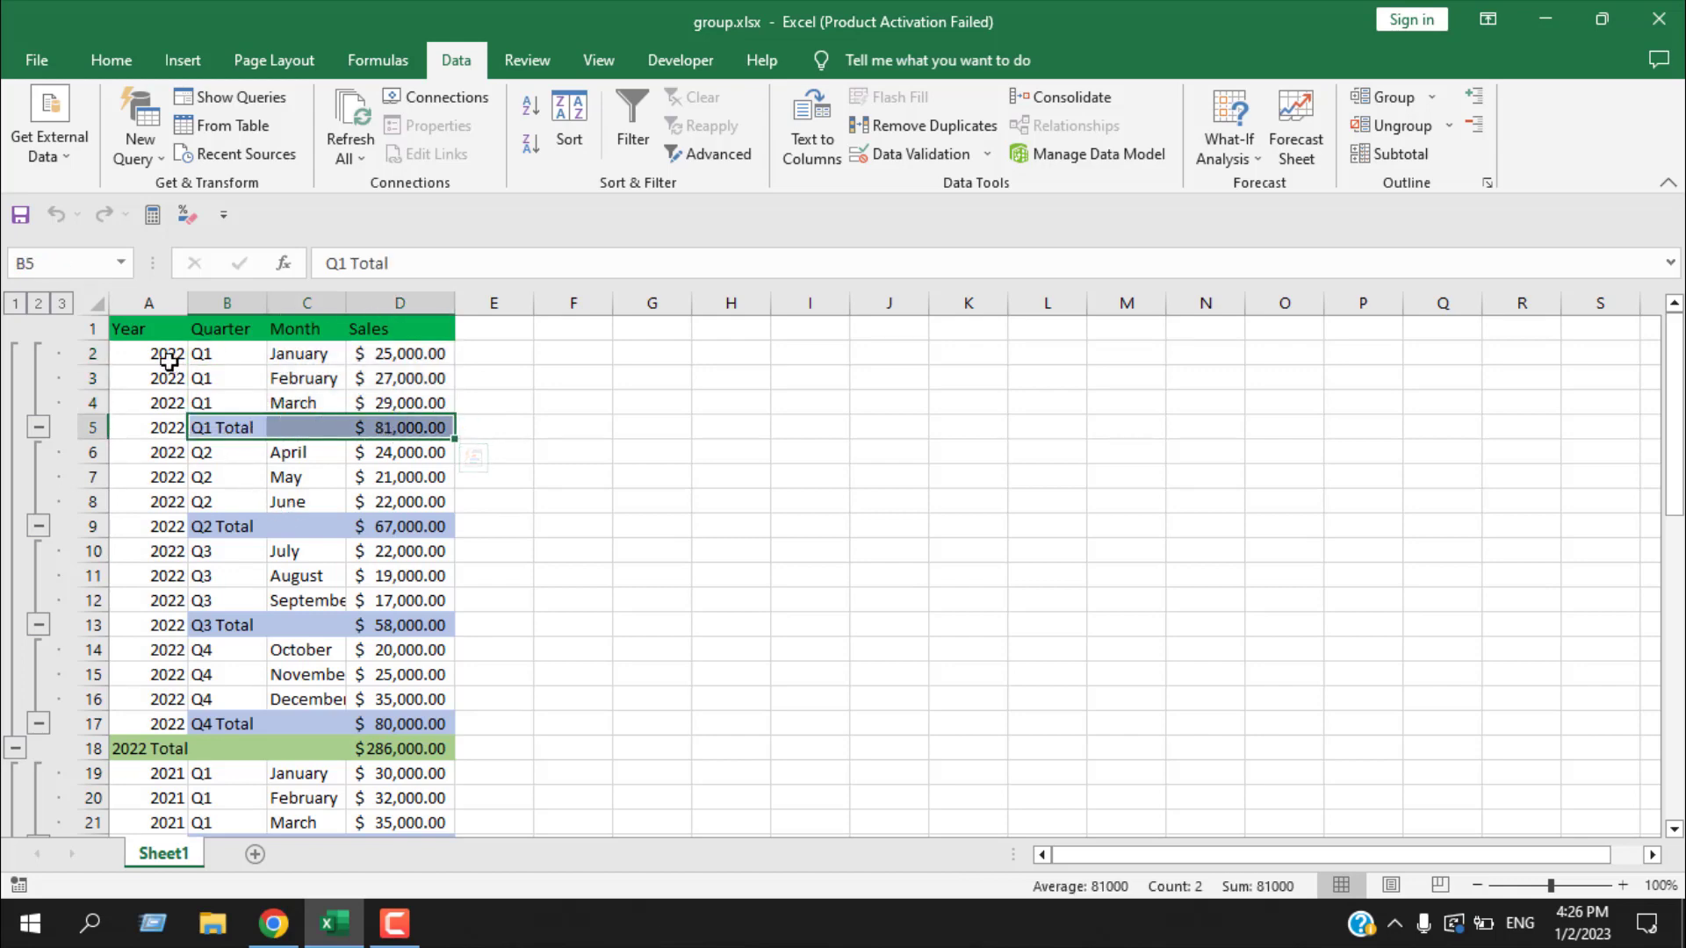
{"action": "left_click_drag", "start_coordinate": [169, 354], "coordinate": [161, 718]}
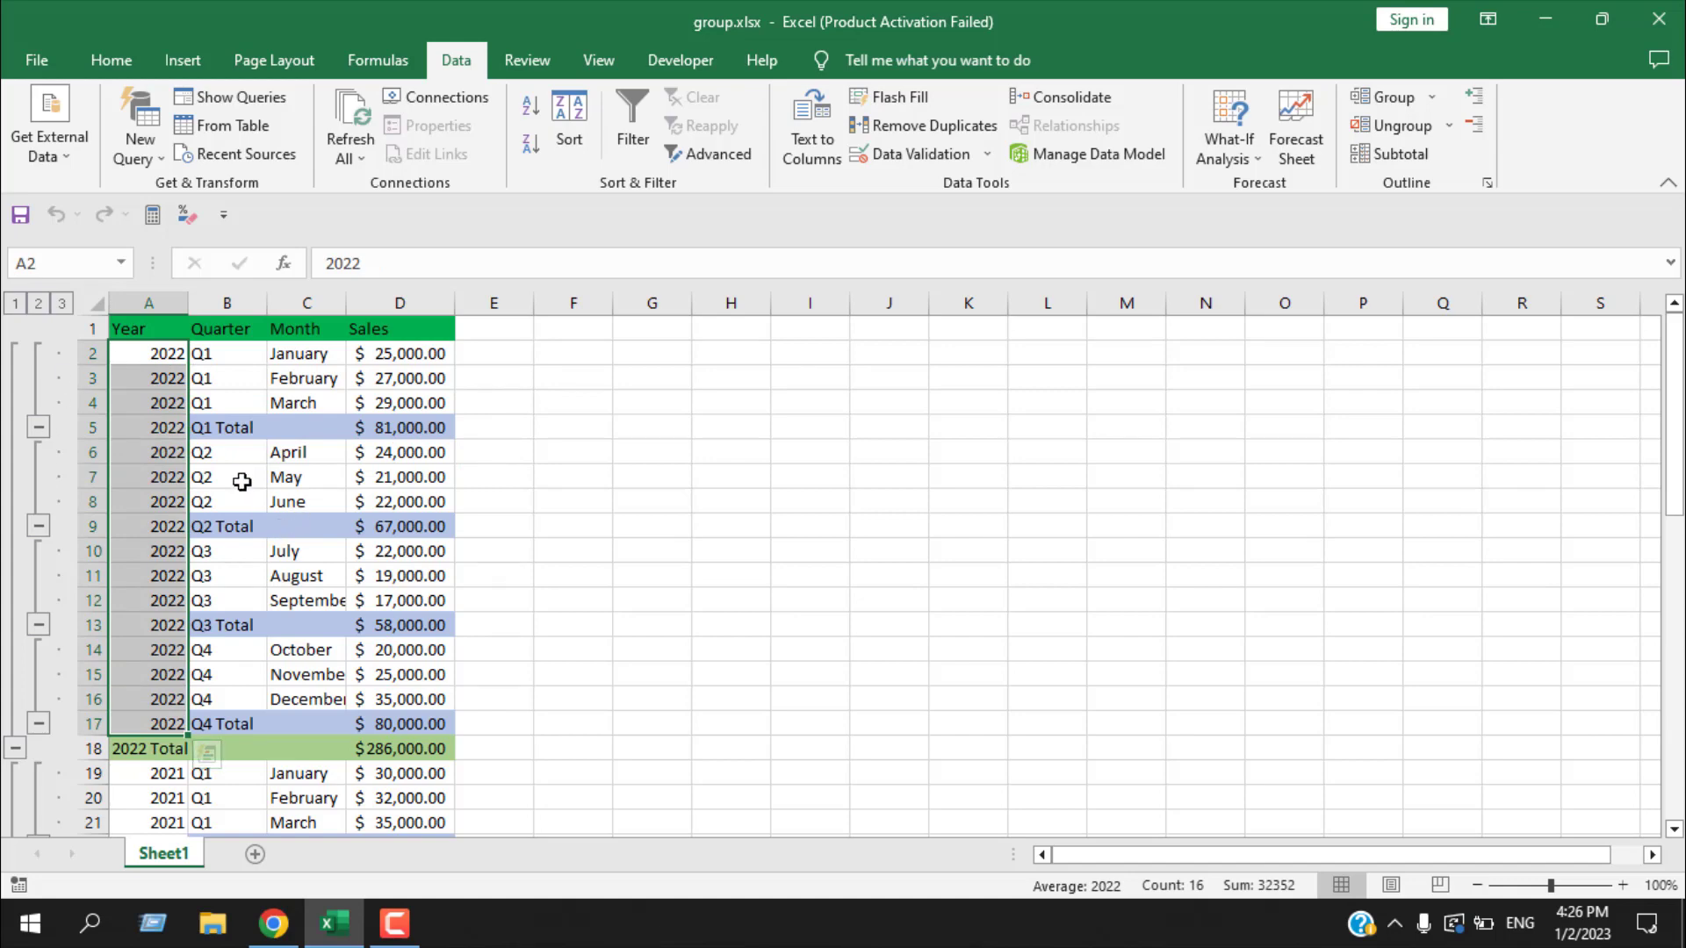
{"action": "left_click", "coordinate": [646, 482]}
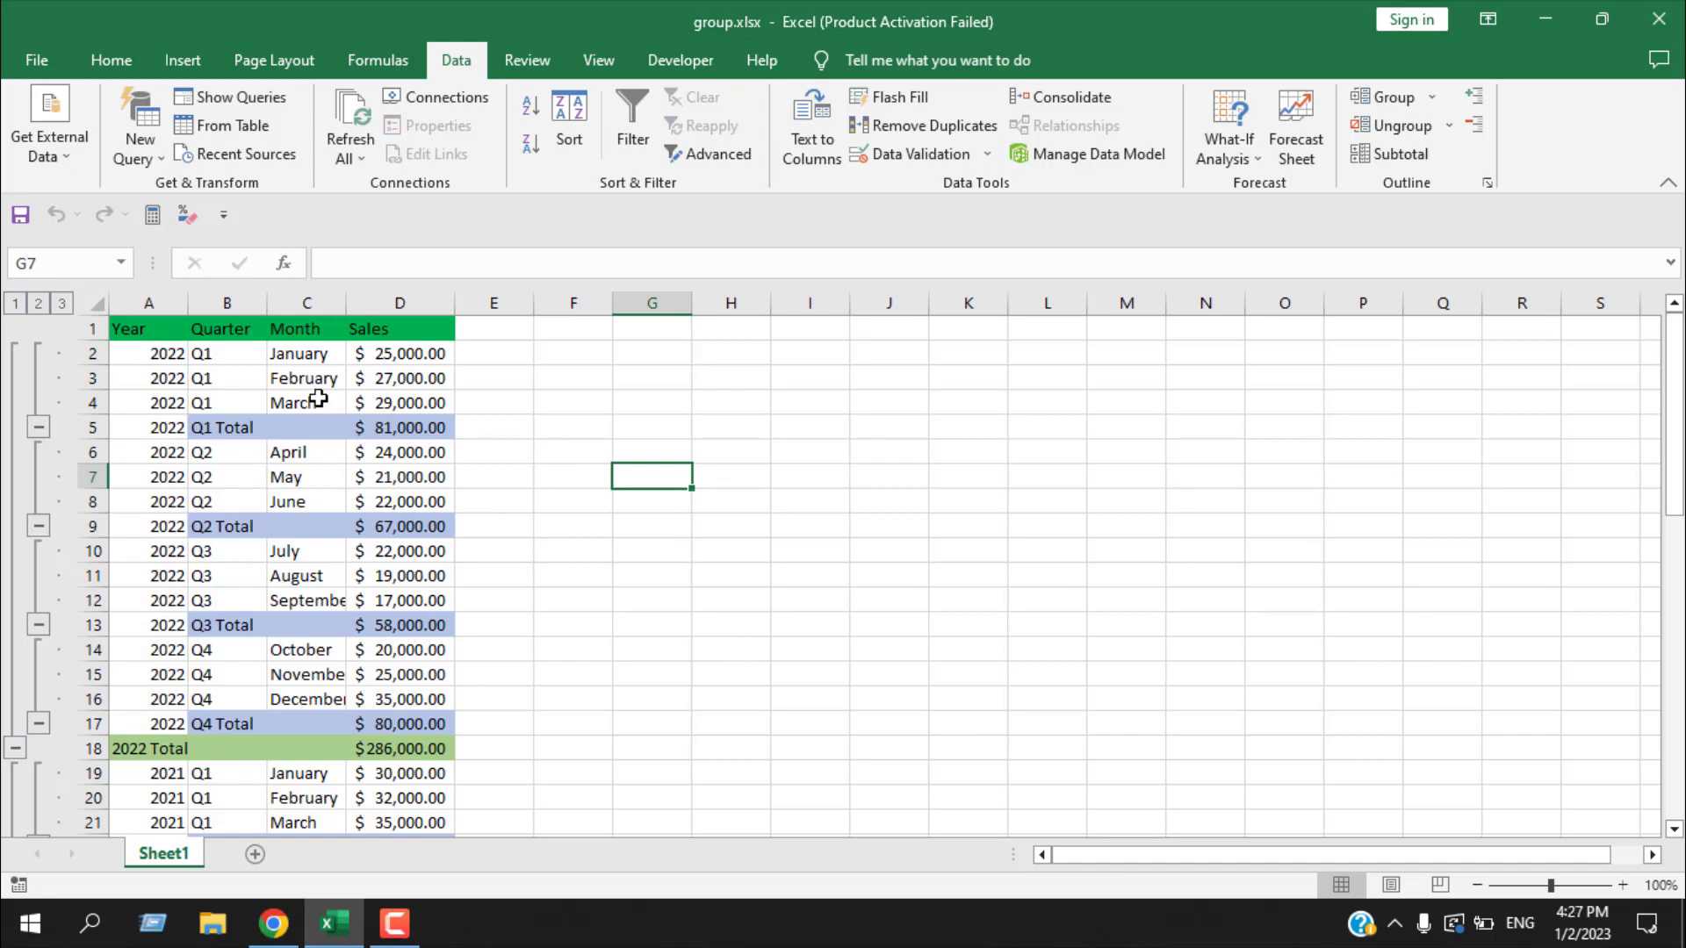
Collapse the 2022 Q1–Q3 month rows and switch outline levels to show quarterly totals
{"action": "left_click", "coordinate": [40, 428]}
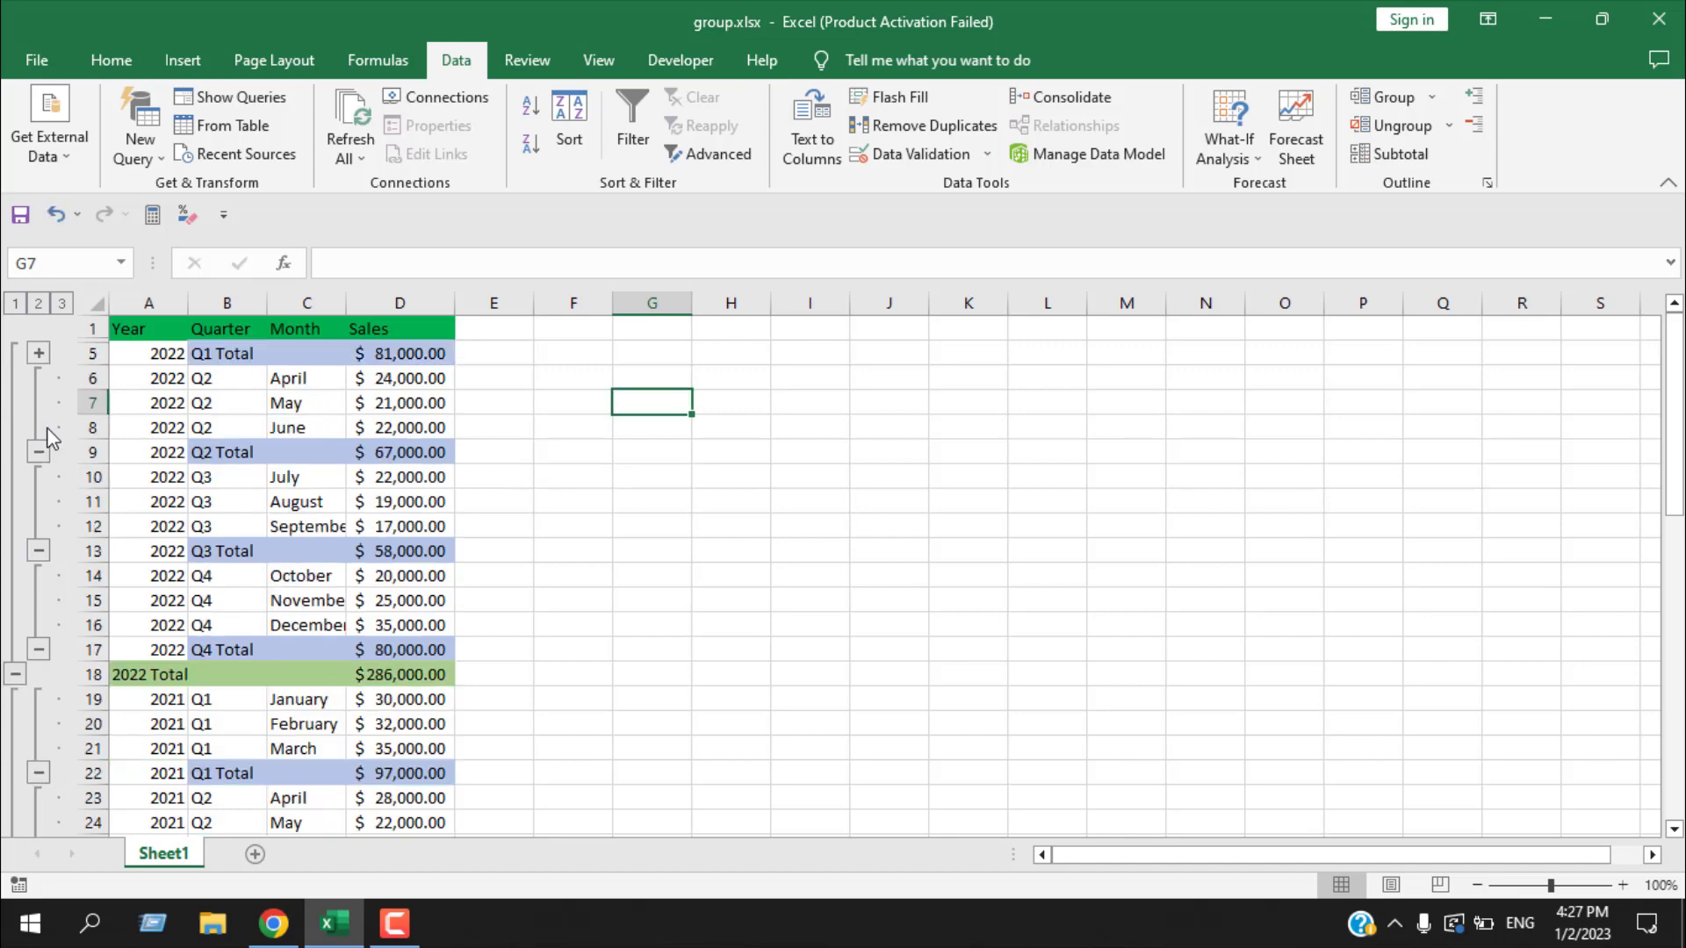
{"action": "left_click", "coordinate": [39, 452]}
{"action": "left_click", "coordinate": [39, 477]}
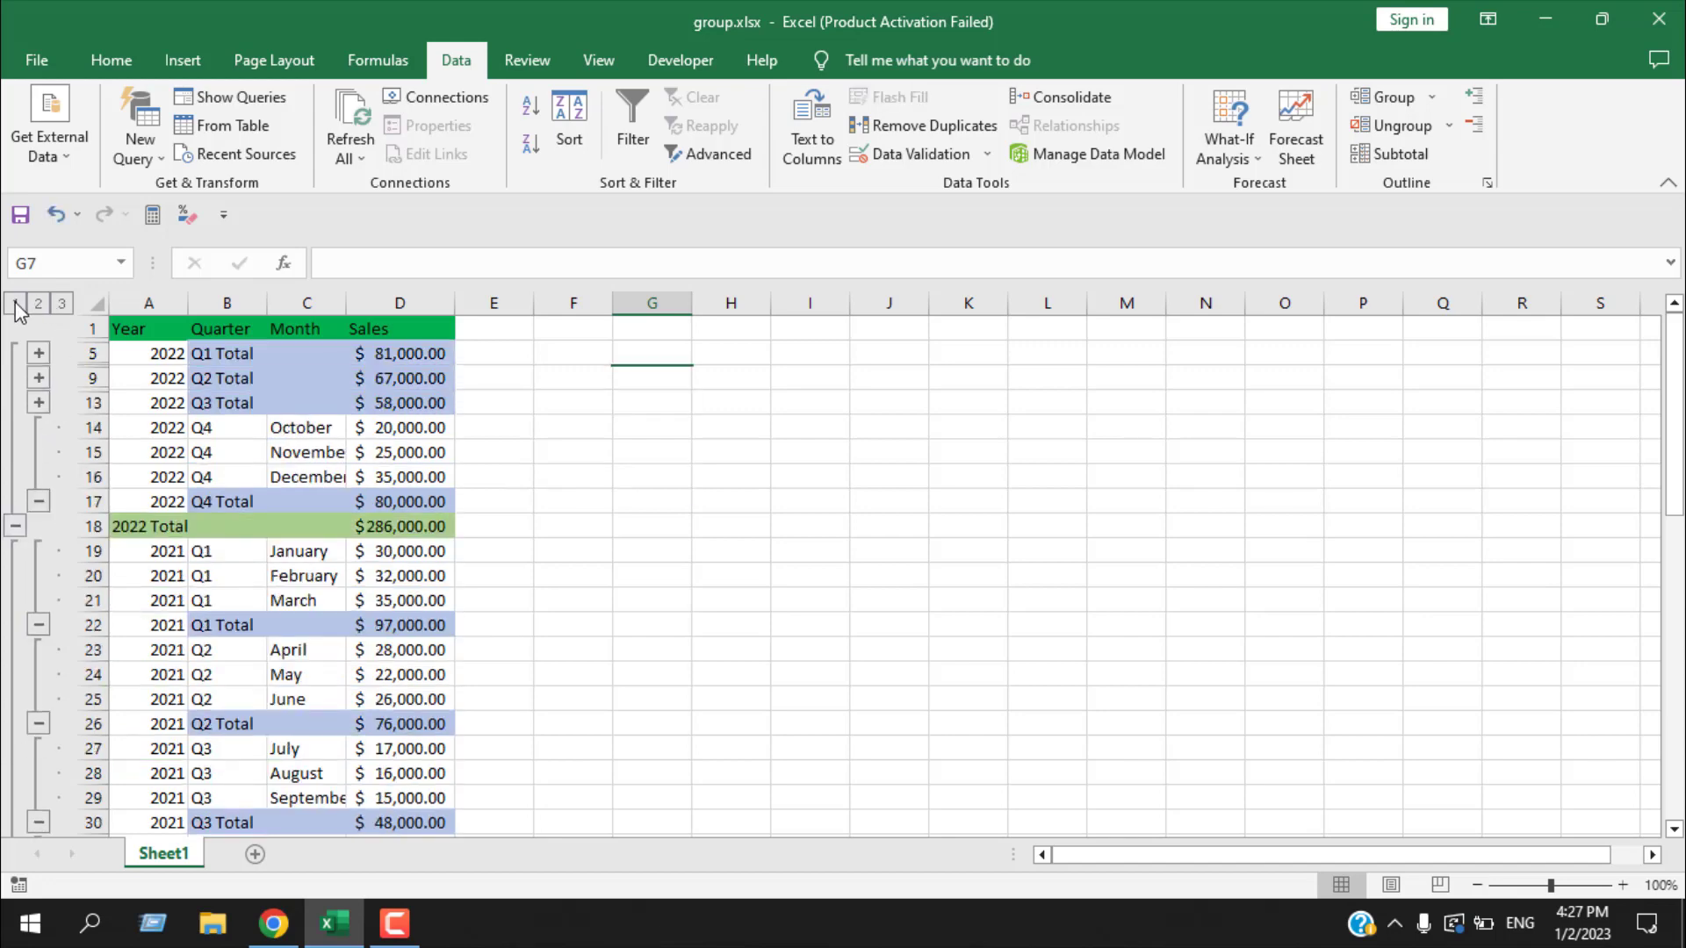
{"action": "left_click", "coordinate": [15, 304]}
{"action": "left_click", "coordinate": [489, 447]}
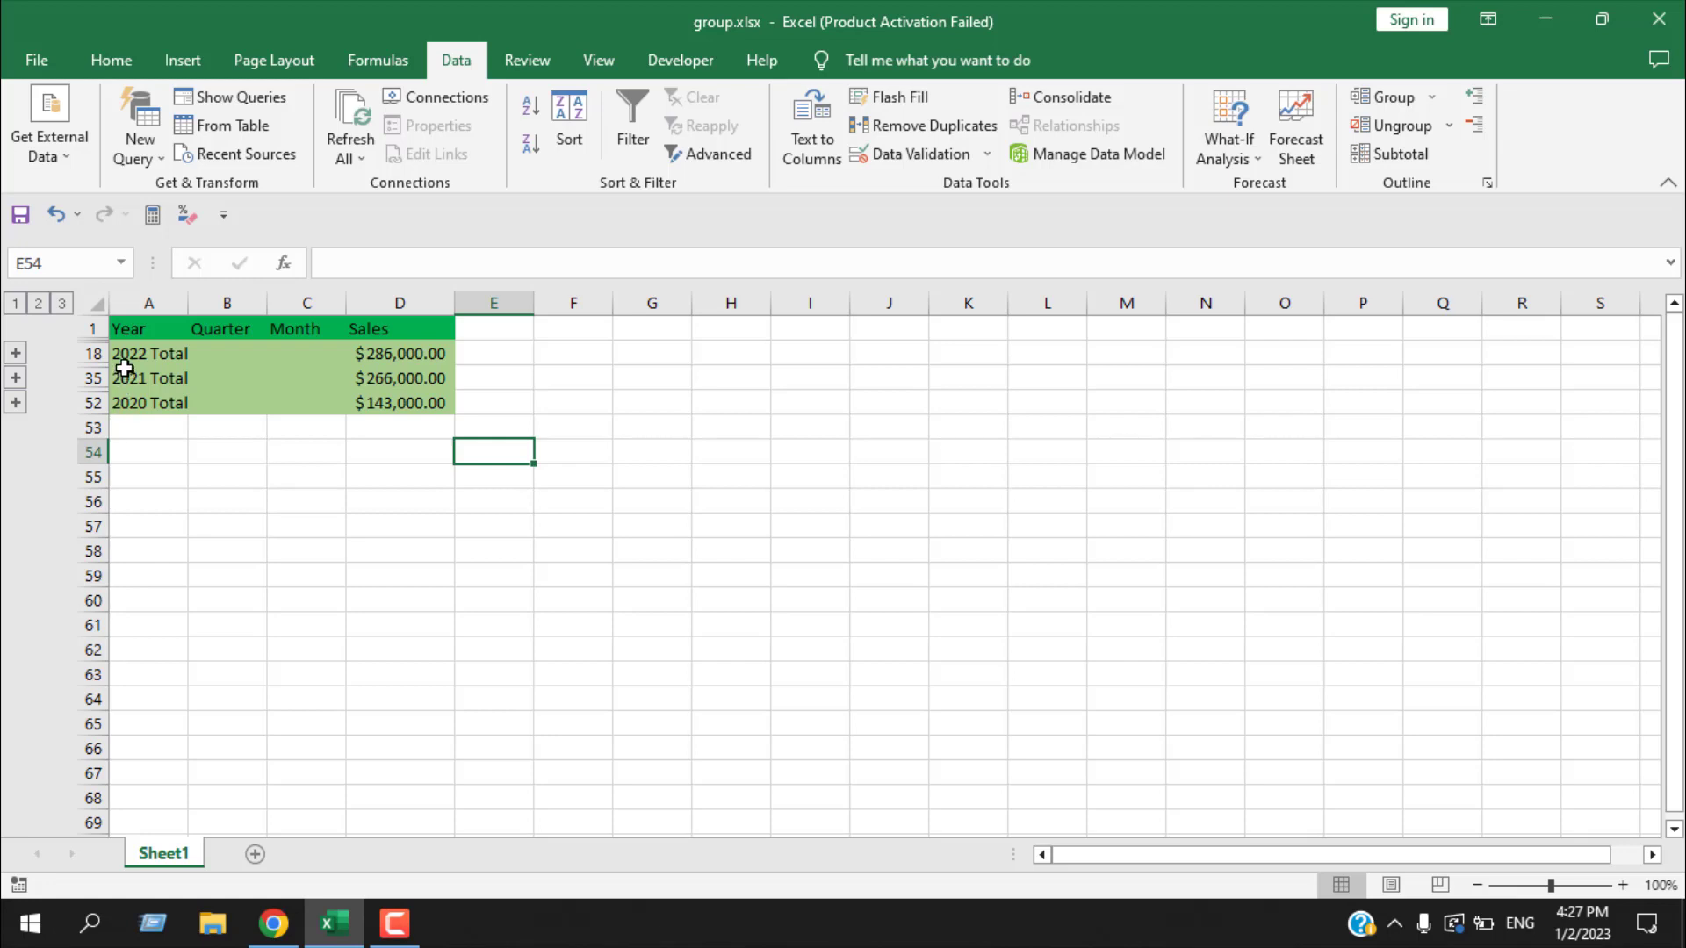
{"action": "left_click", "coordinate": [39, 303]}
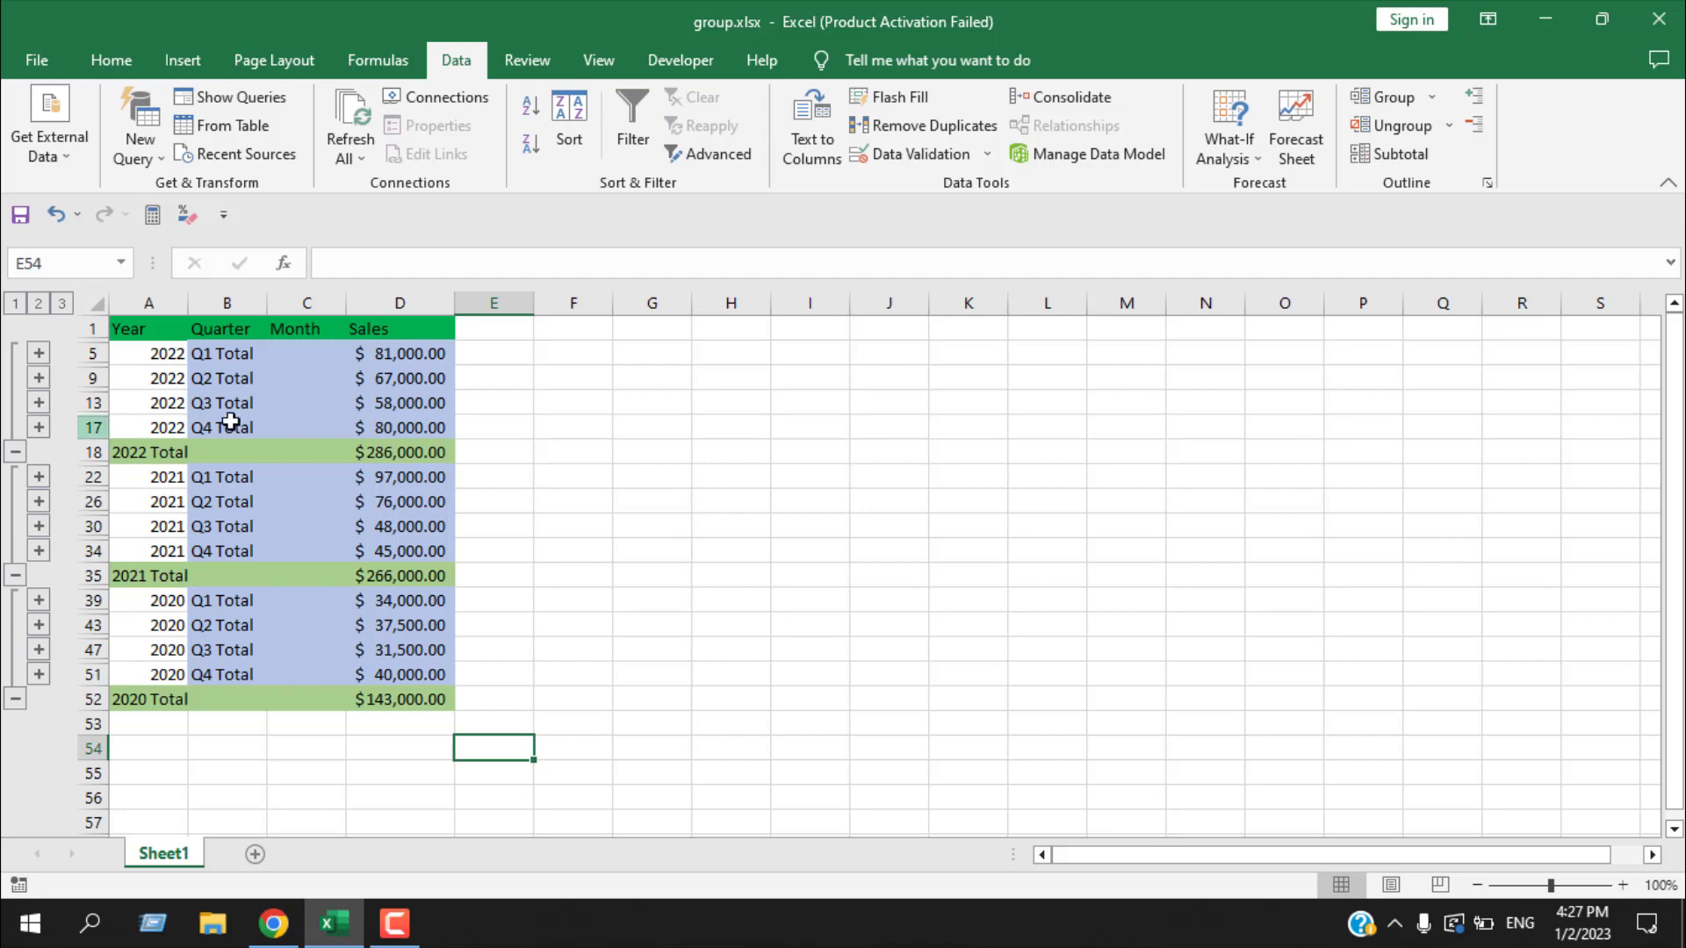
Collapse the 2022, 2021 and 2020 quarters, leaving year totals $286,000, $266,000 and $143,000
{"action": "left_click", "coordinate": [39, 403]}
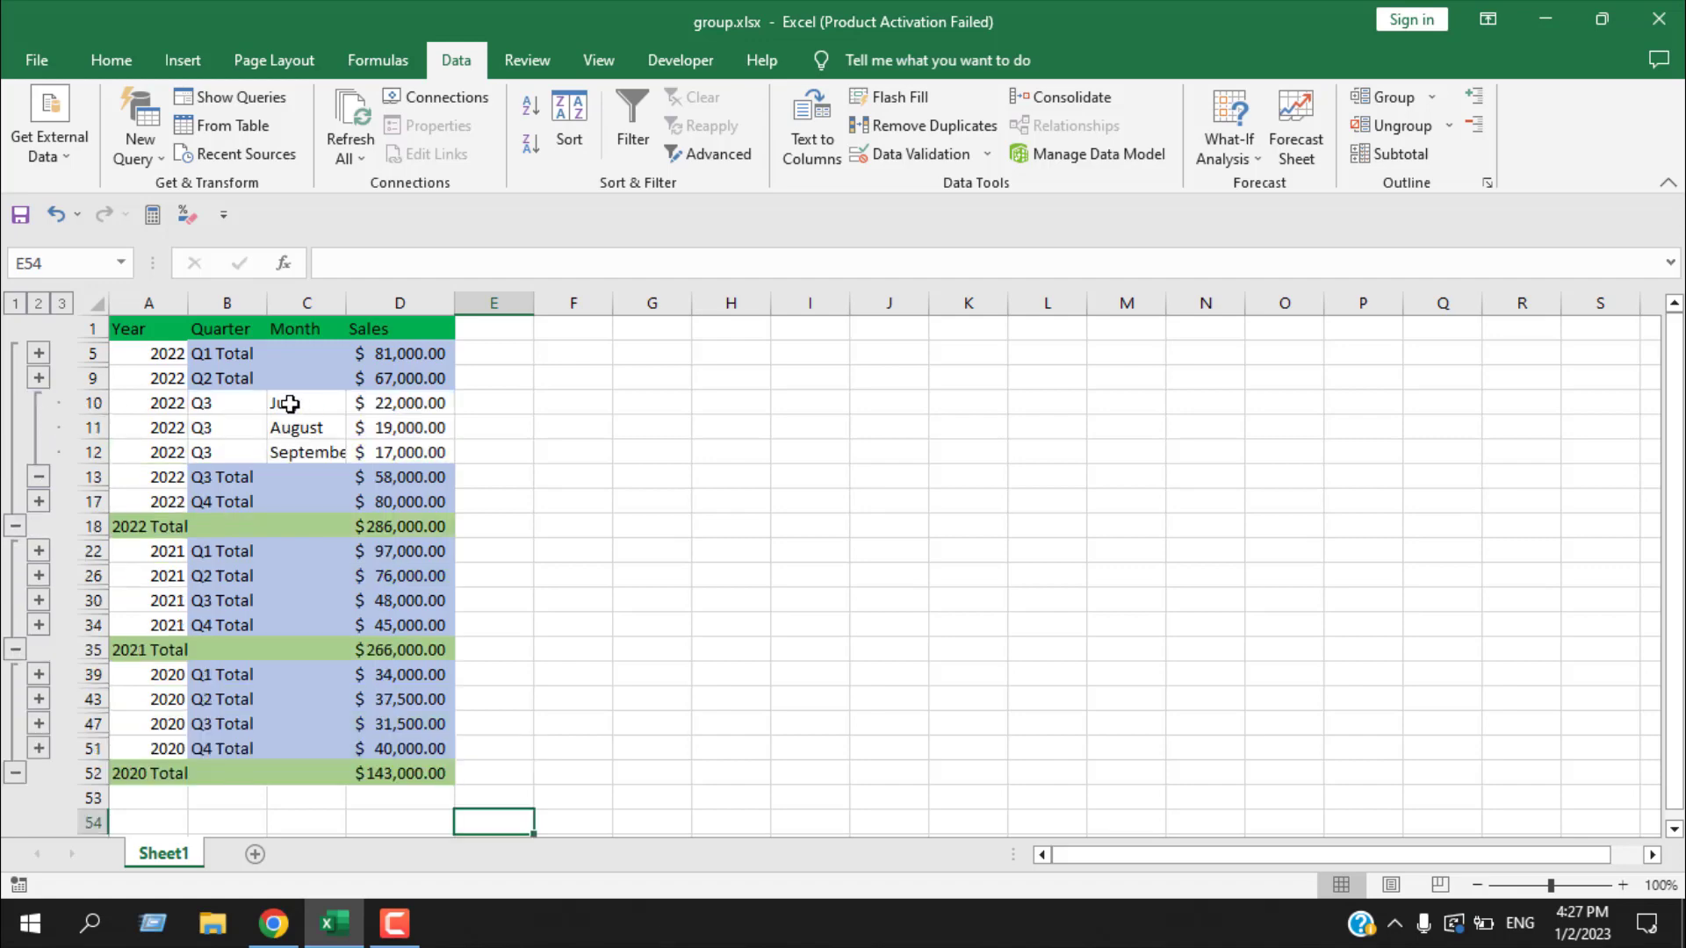
{"action": "left_click", "coordinate": [51, 474]}
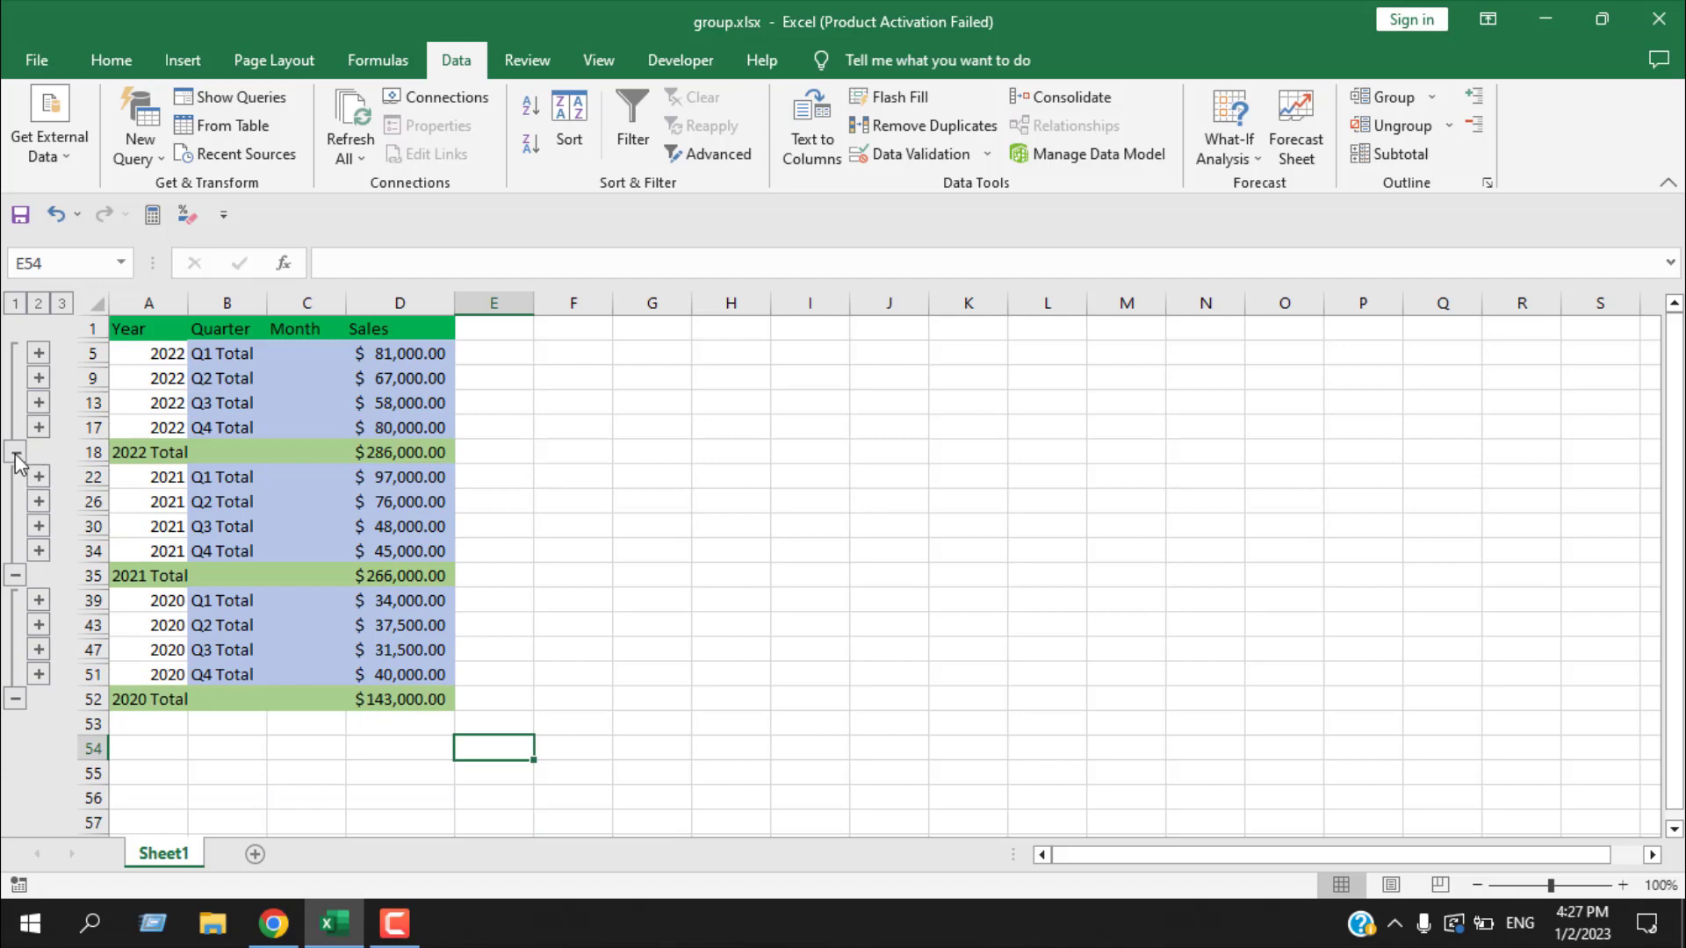
{"action": "left_click", "coordinate": [15, 451]}
{"action": "left_click", "coordinate": [15, 477]}
{"action": "left_click", "coordinate": [15, 502]}
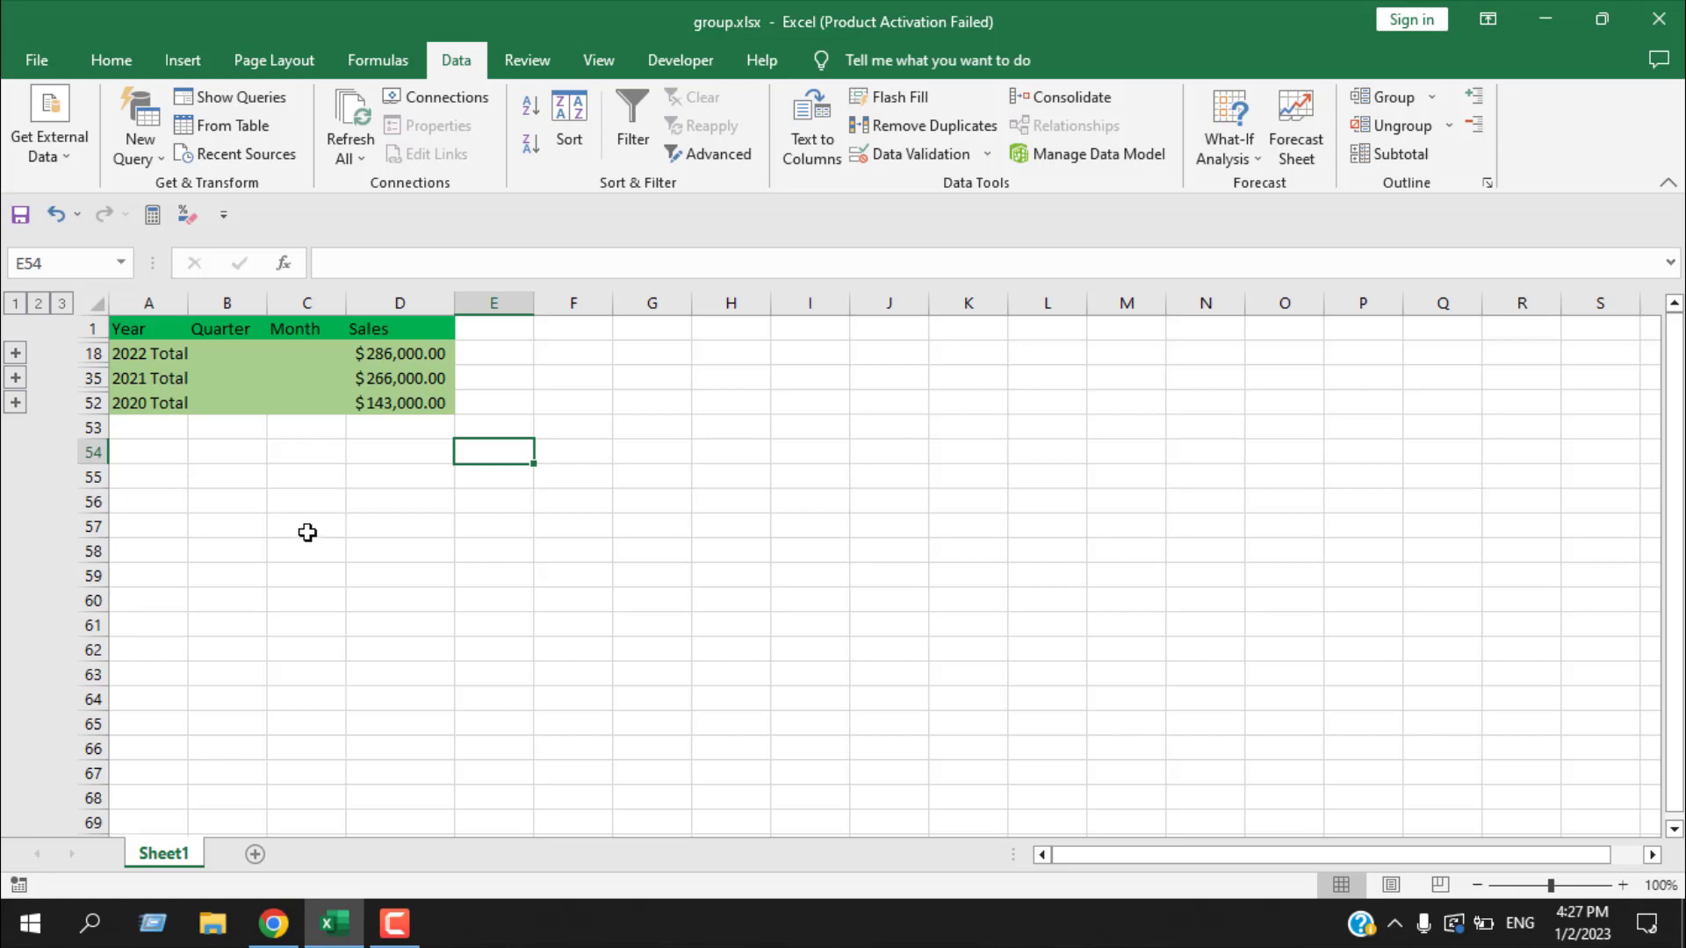
{"action": "left_click", "coordinate": [62, 303]}
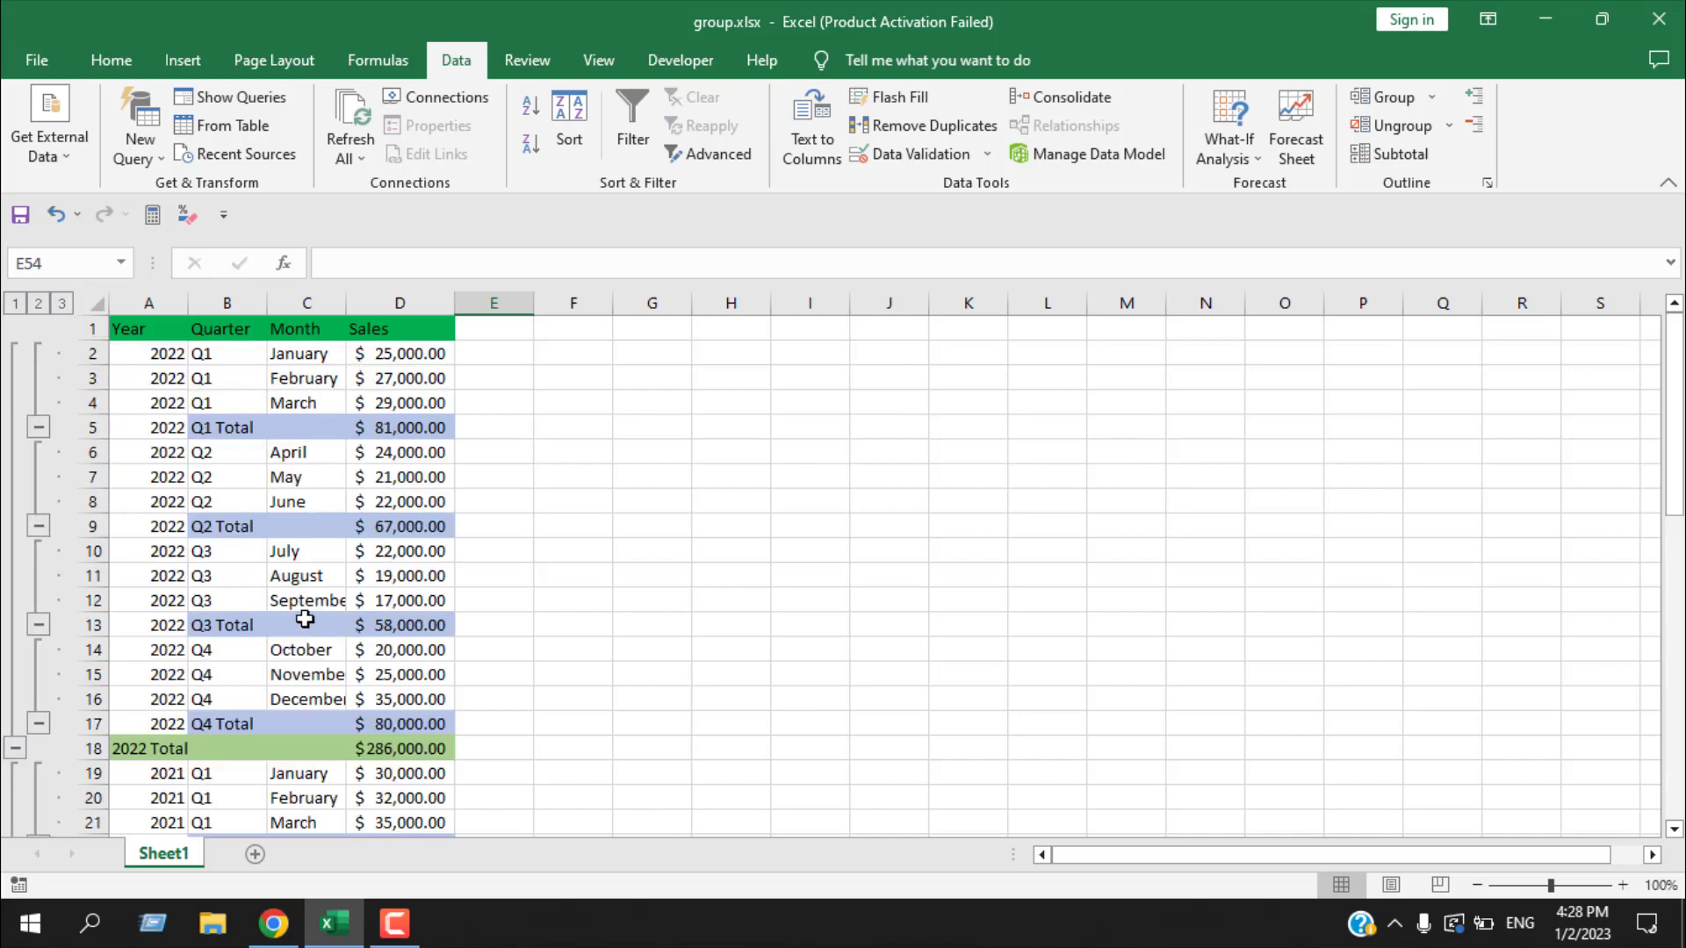
{"action": "left_click", "coordinate": [40, 304]}
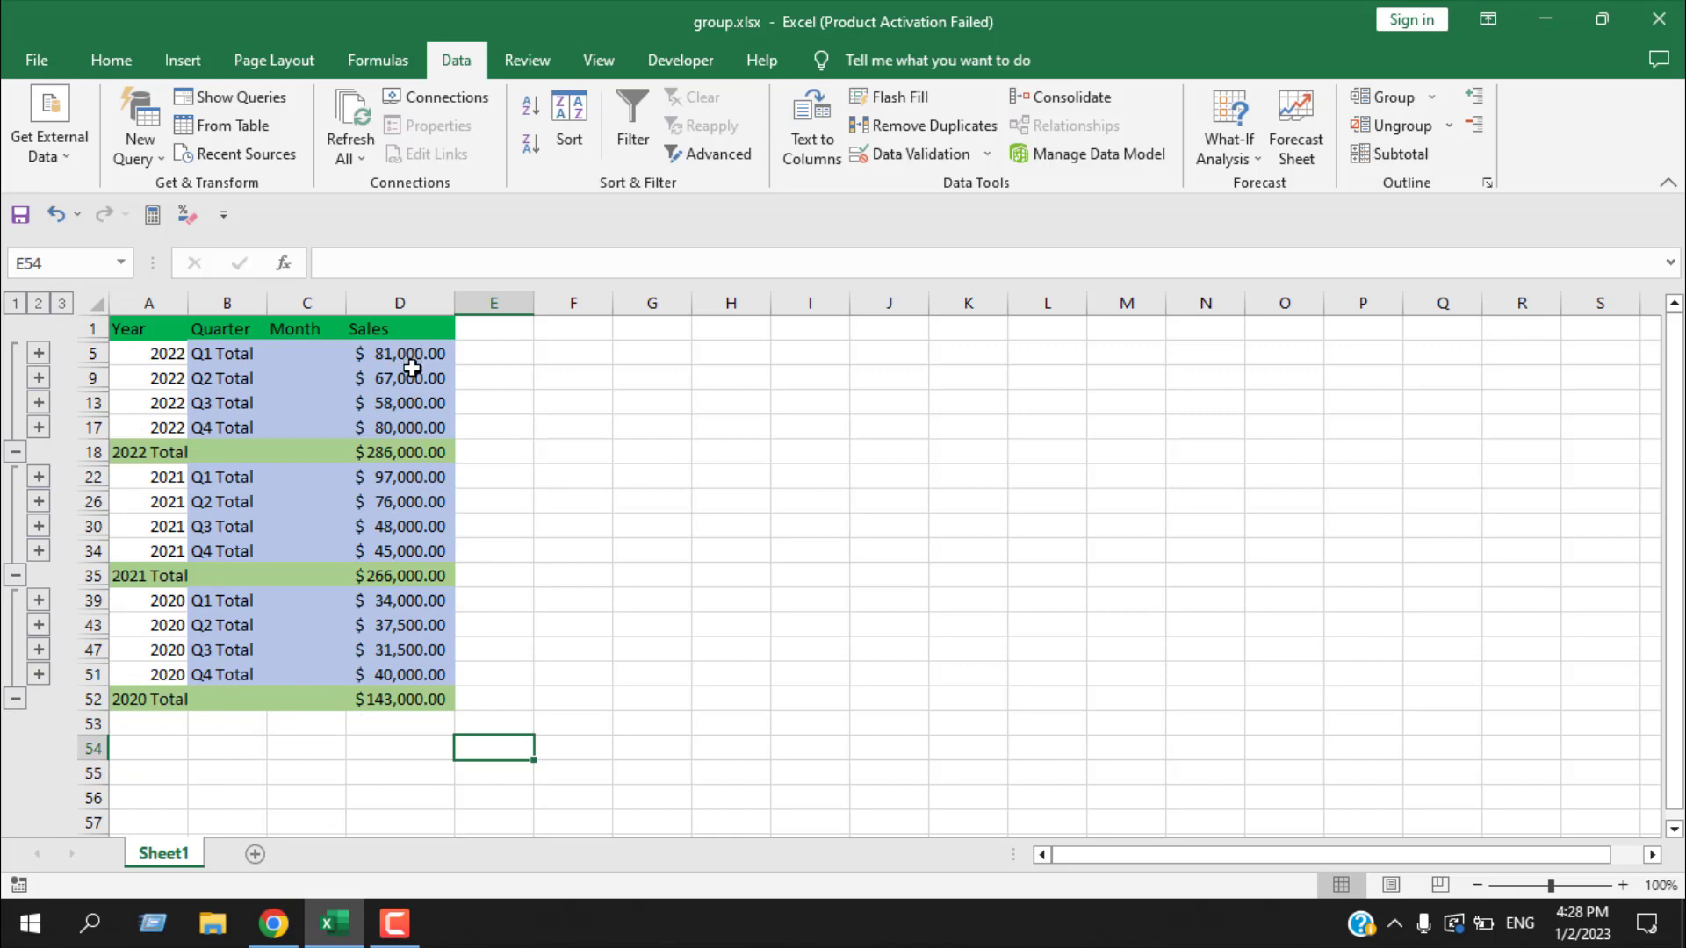
{"action": "left_click", "coordinate": [16, 303]}
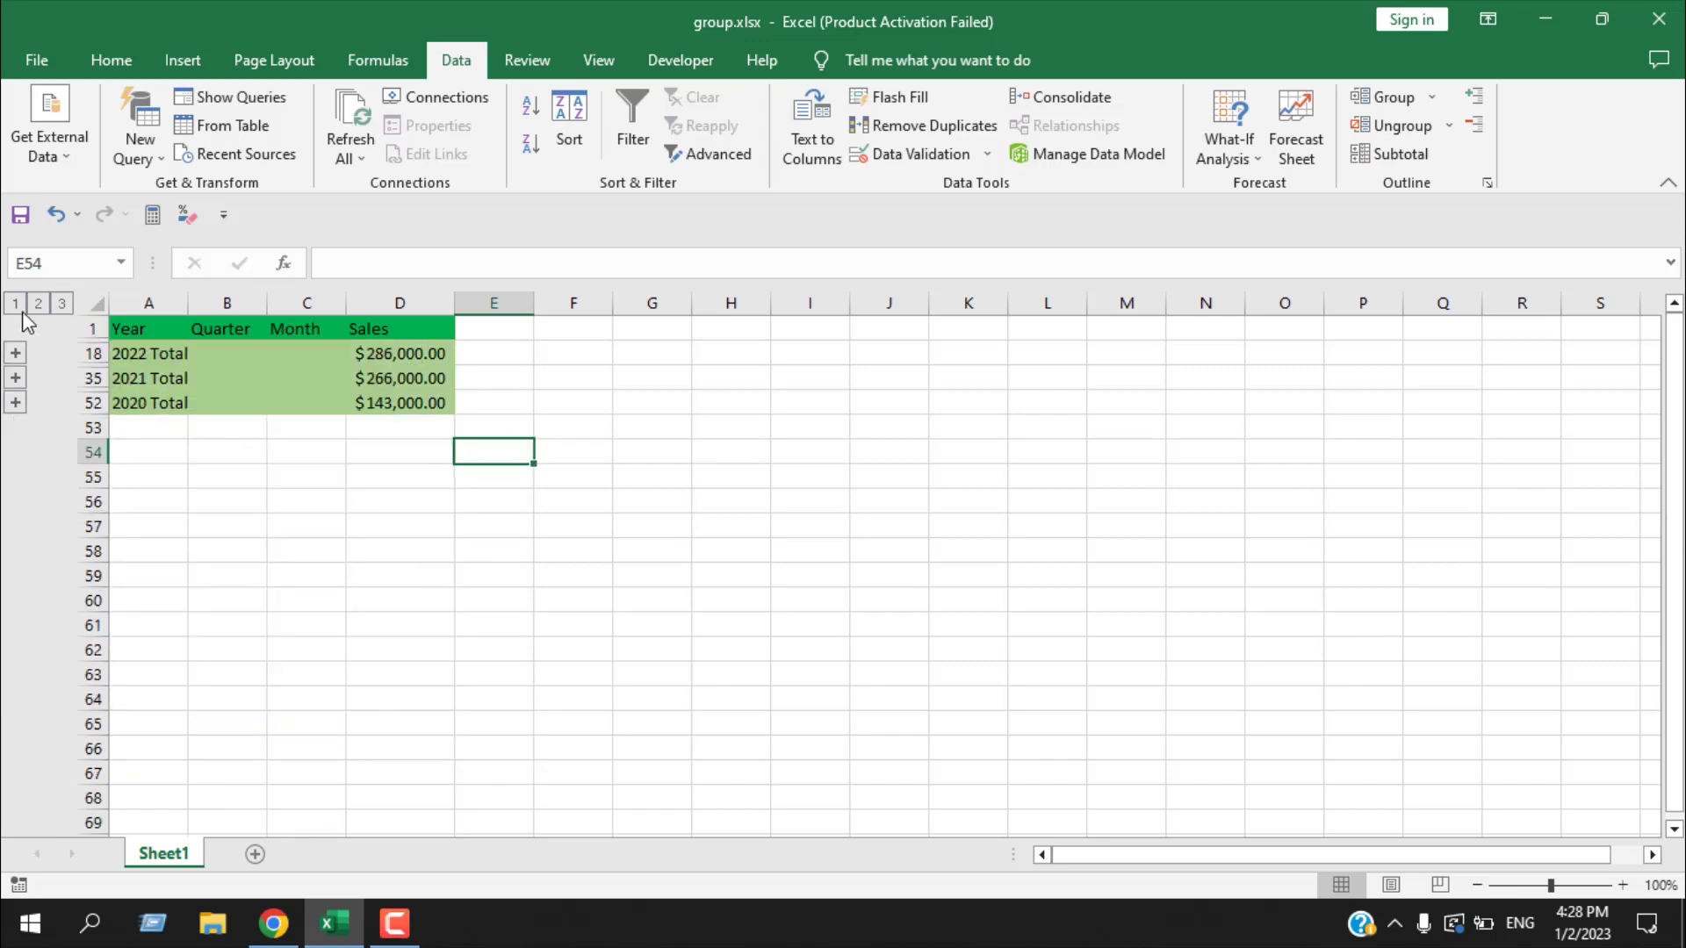